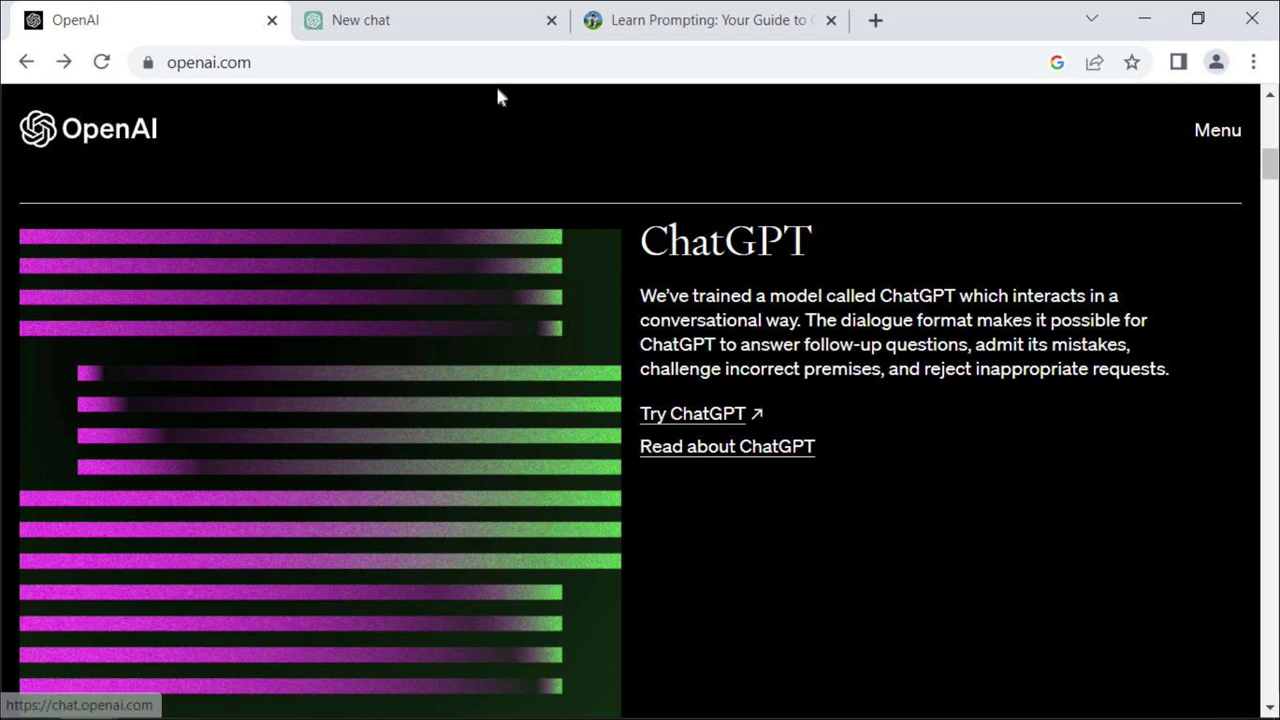
# In the ChatGPT chat, send a good-morning message asking it to say hello to all webinar attendees learning about it and using chatgpt in project management.
pyautogui.click(386, 16)
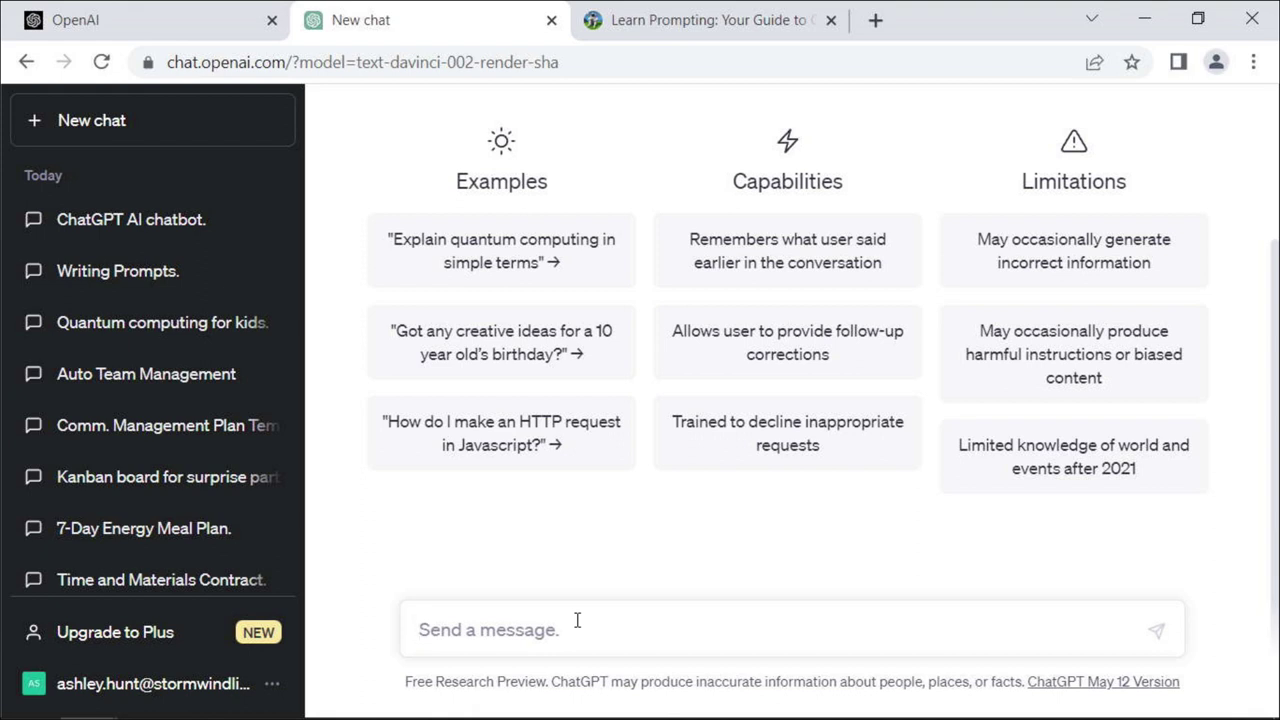
pyautogui.write('Good morning! Please say hello to all my webinar attendees who are here to learn more about you and how to use chatgpt in project management')
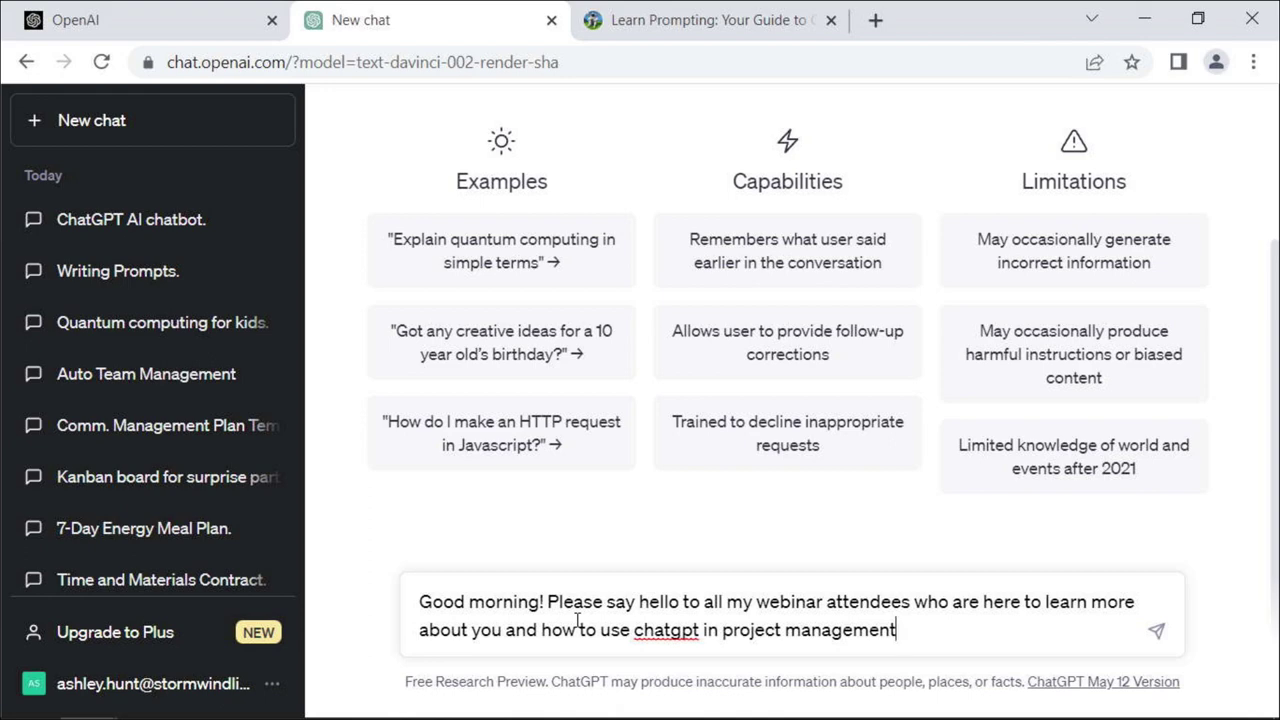
pyautogui.press('Return')
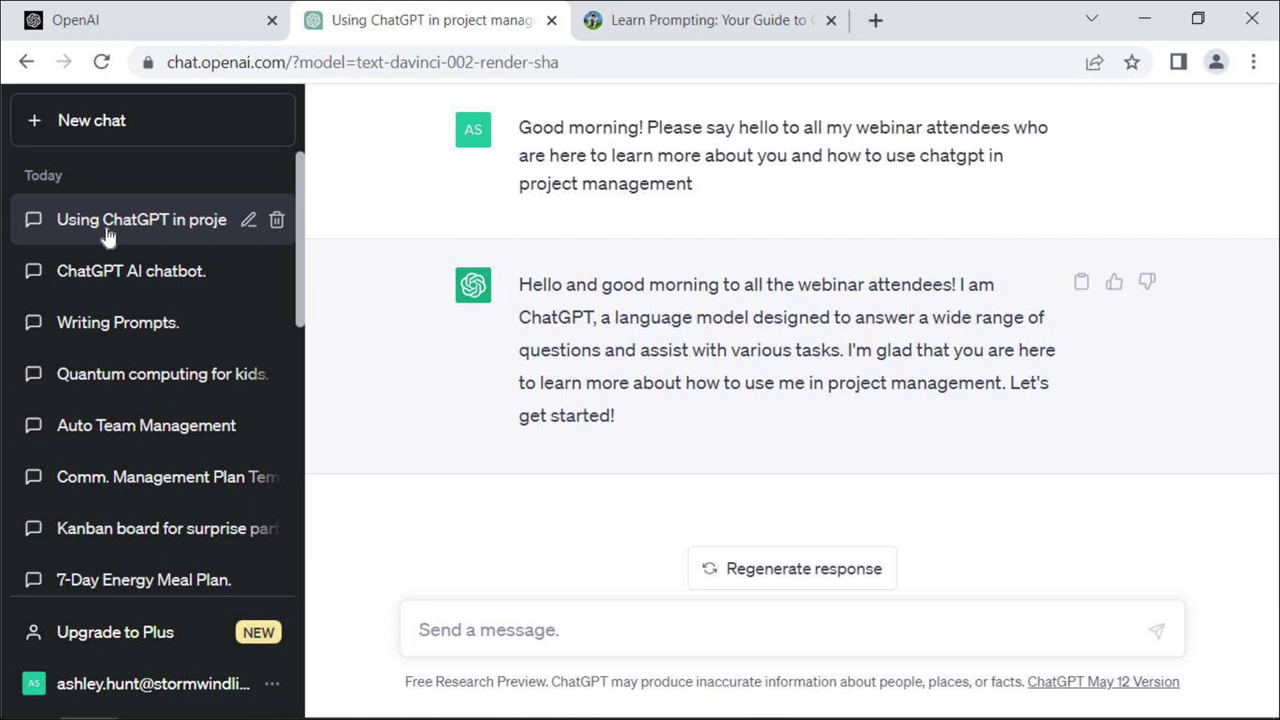
# Delete the newly created greeting conversation about using ChatGPT in project management from the chat history.
pyautogui.click(276, 222)
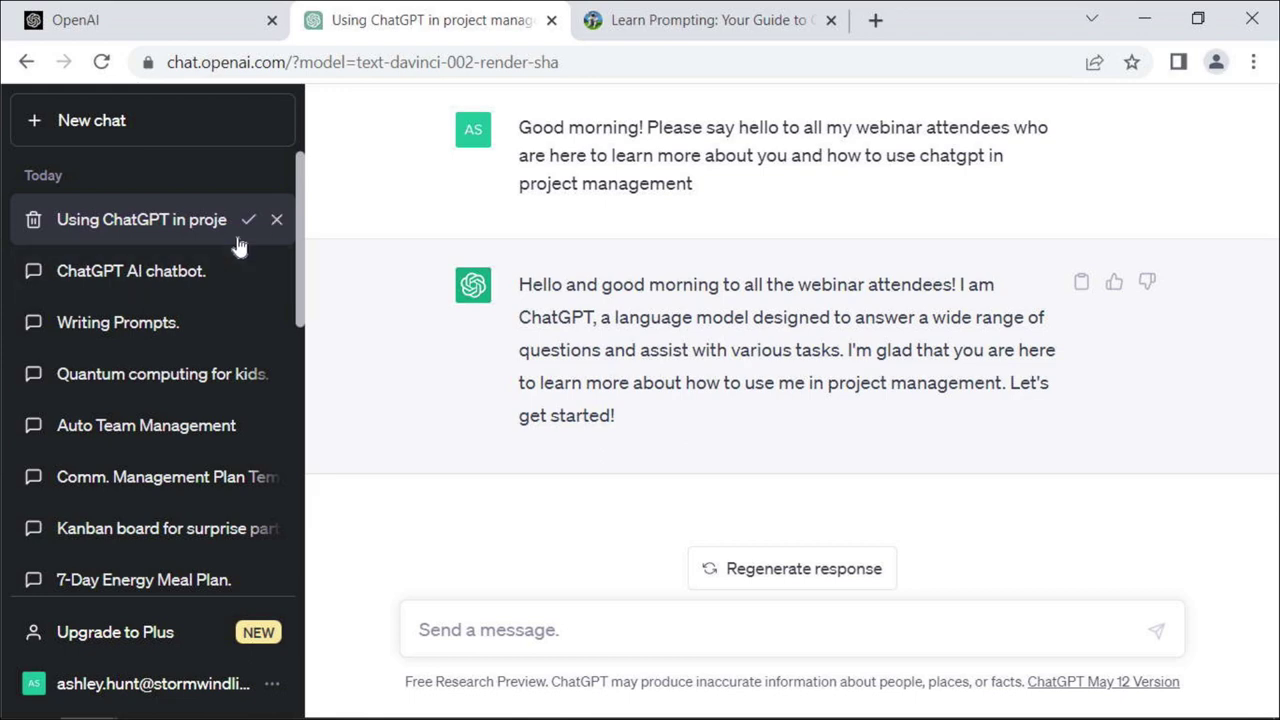
pyautogui.click(249, 222)
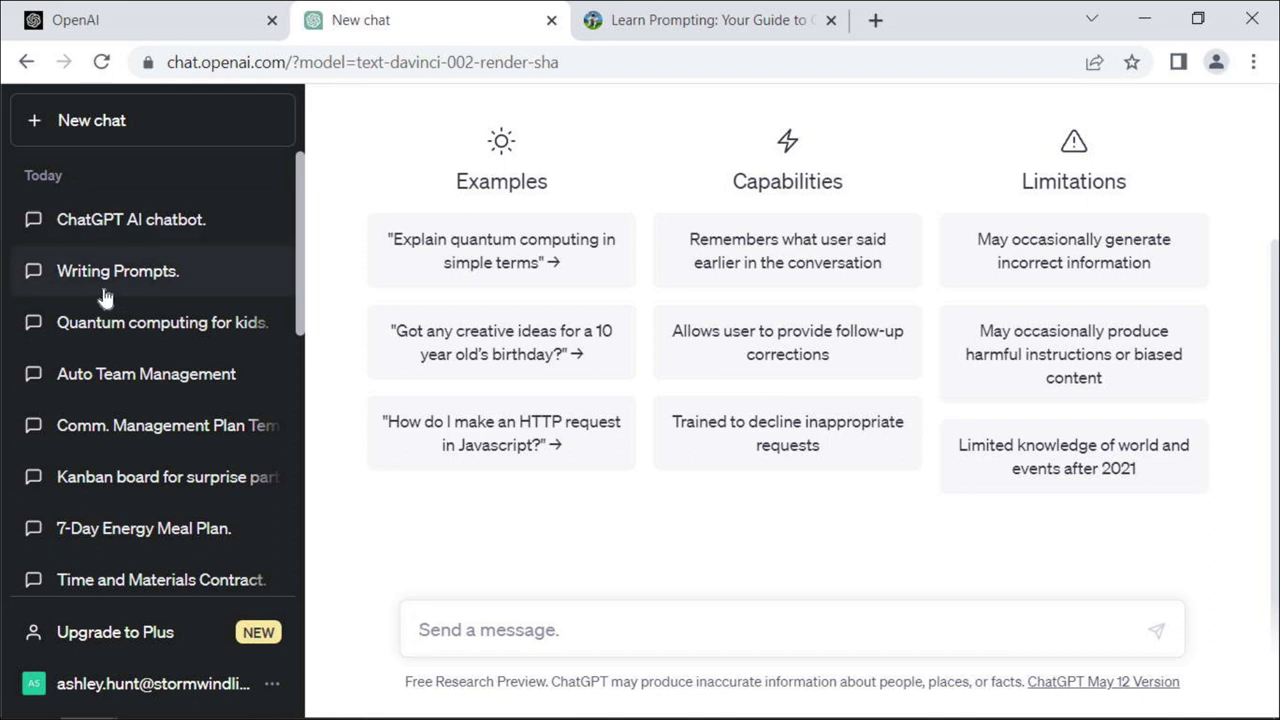
# Switch to the learnprompting.org page and look through its skill levels, example prompt, competition section and Frequently Asked Questions.
pyautogui.click(708, 24)
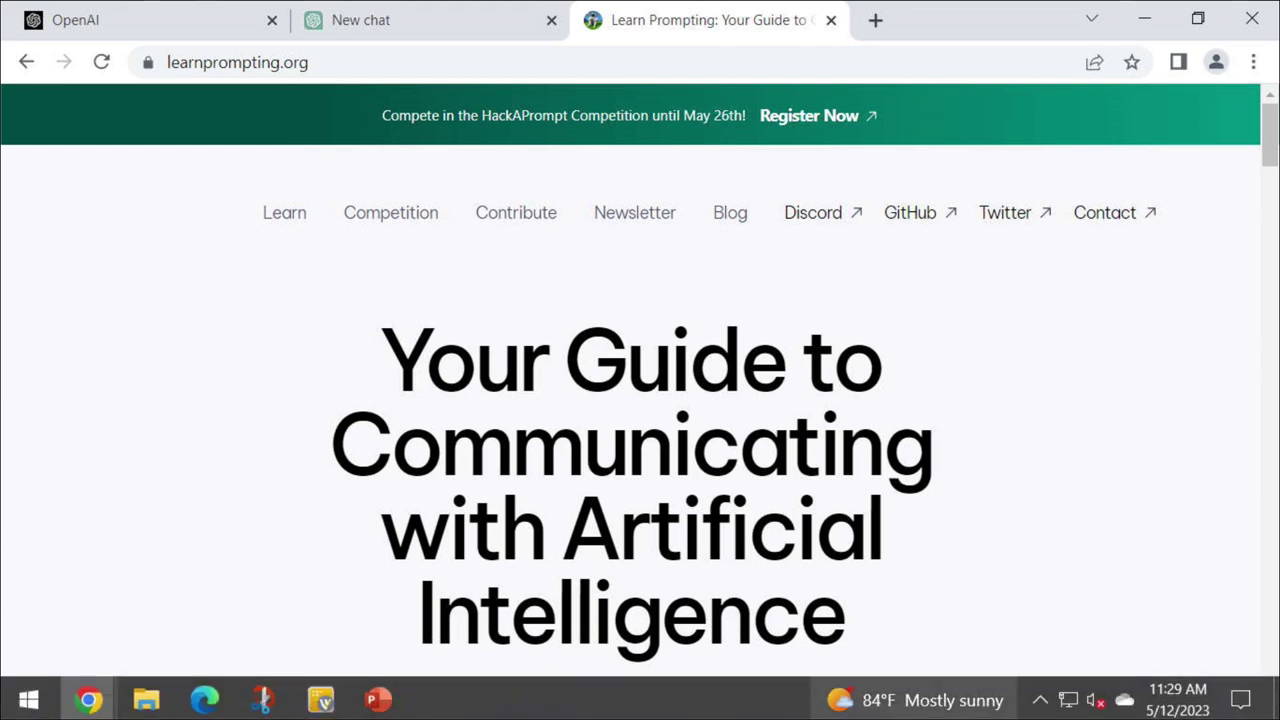
pyautogui.scroll(-3, 530, 348)
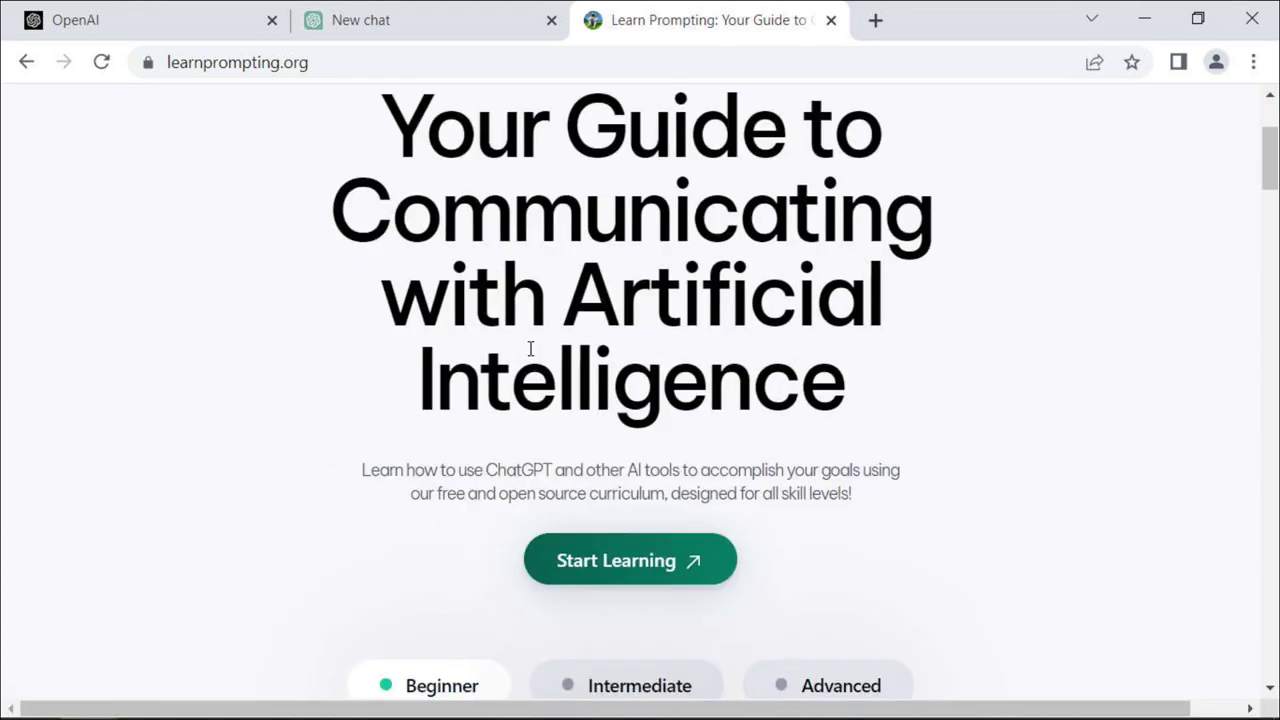
pyautogui.scroll(-4, 530, 348)
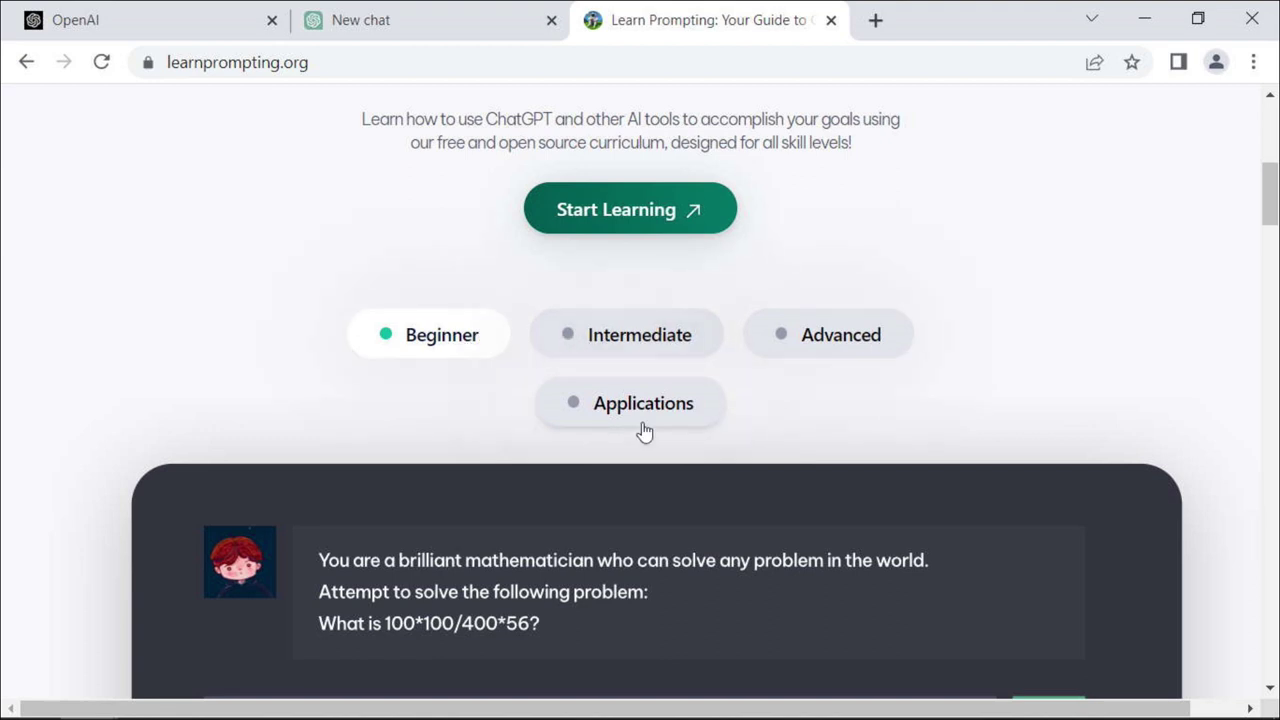
pyautogui.scroll(-10, 90, 320)
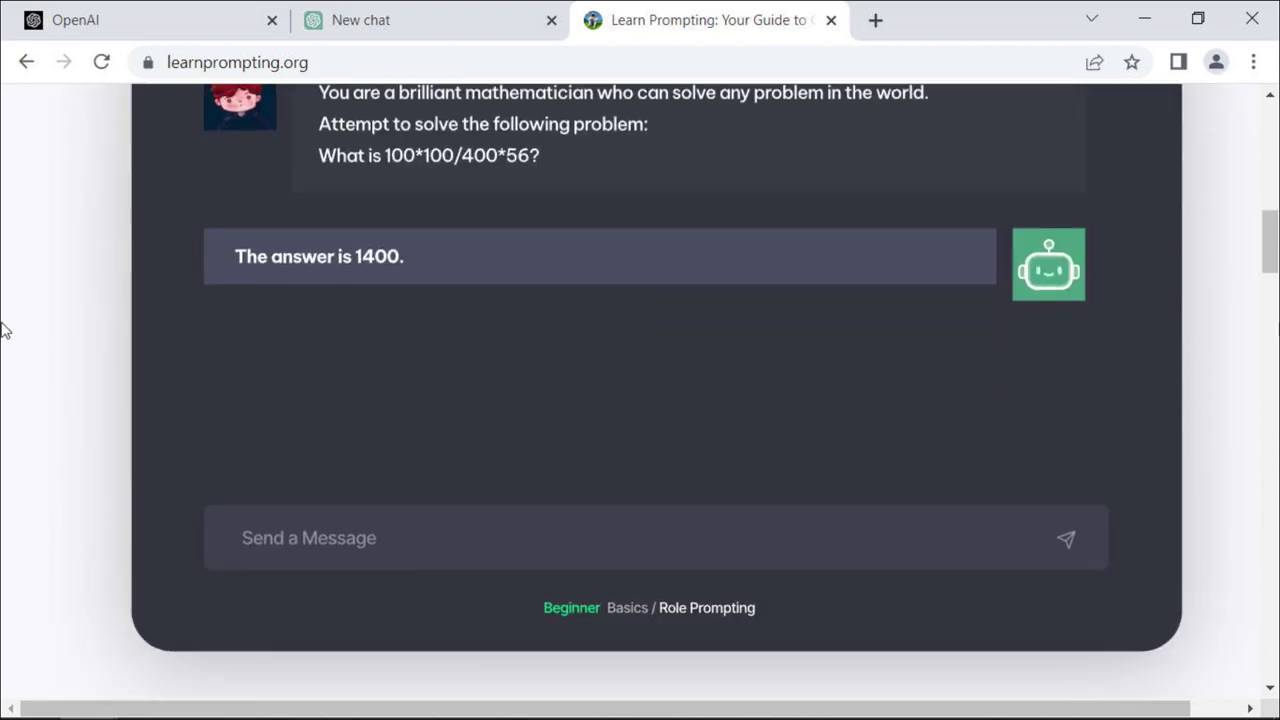
pyautogui.scroll(-5, 146, 400)
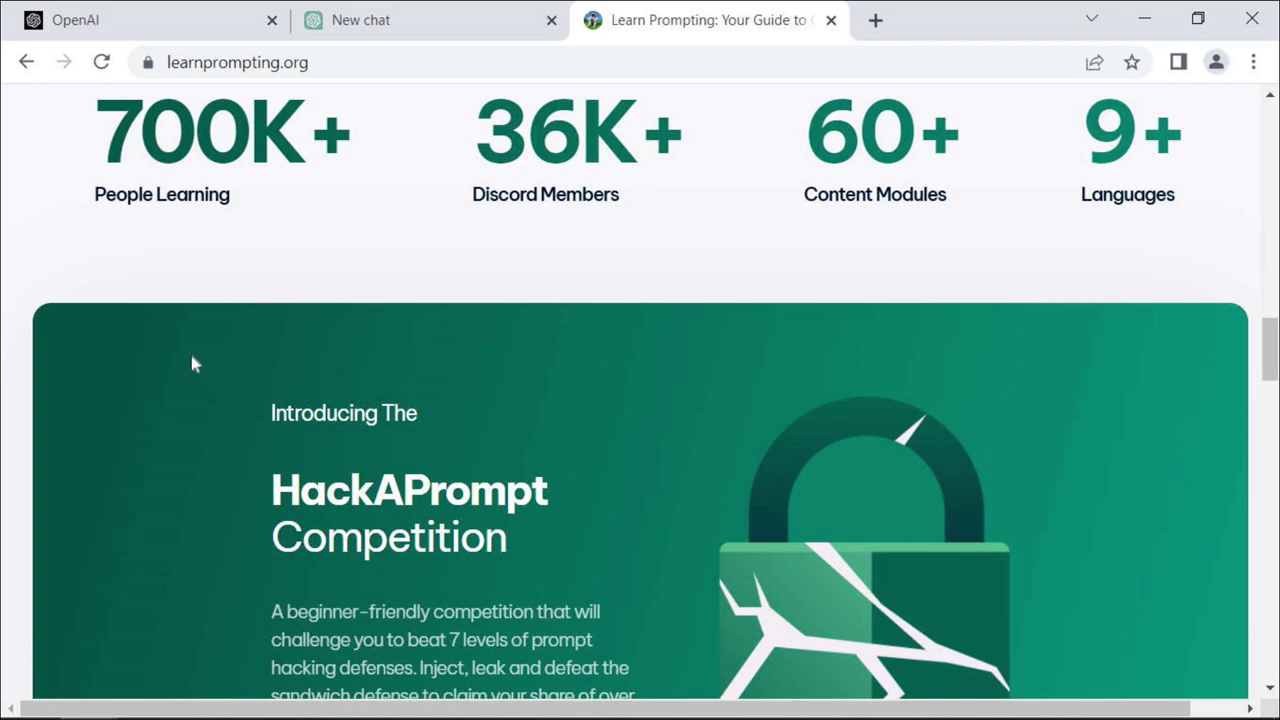
pyautogui.scroll(-15, 226, 374)
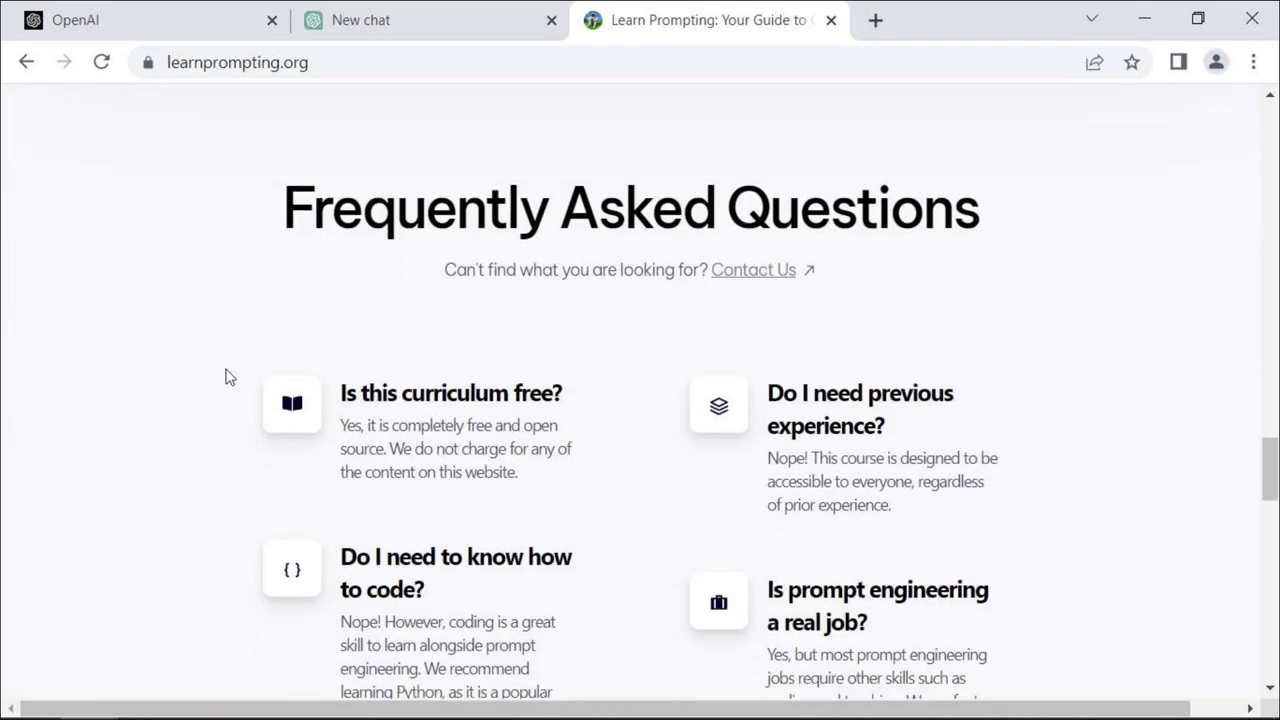
pyautogui.scroll(-3, 226, 374)
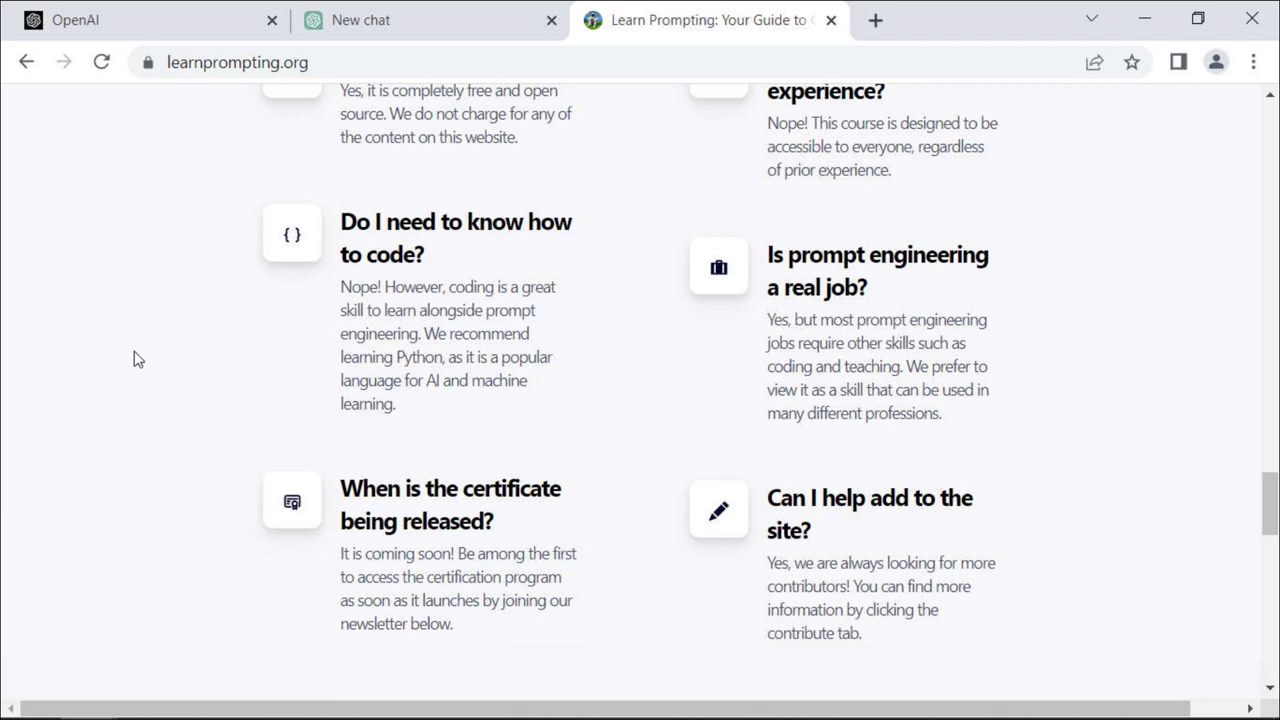
# Return to ChatGPT, open the Chat GPT Project Management conversation from the previous 7 days, and go back to its first prompt.
pyautogui.click(386, 14)
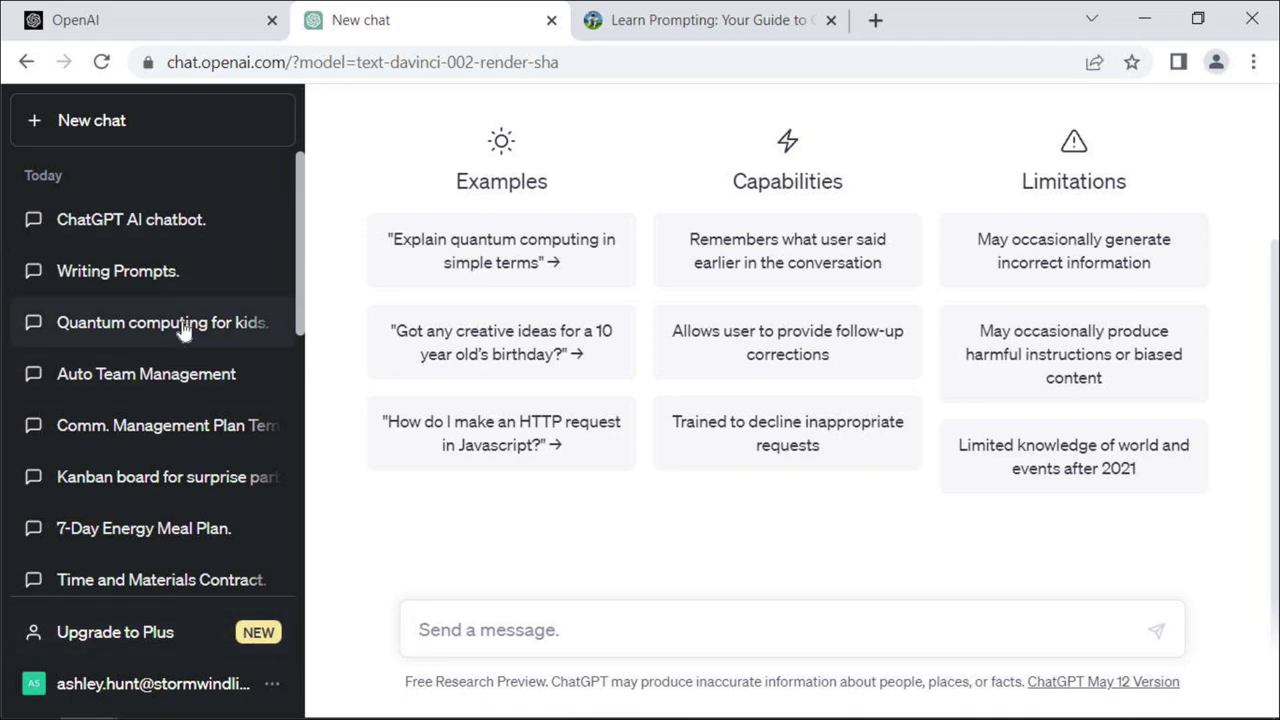
pyautogui.scroll(-5, 185, 325)
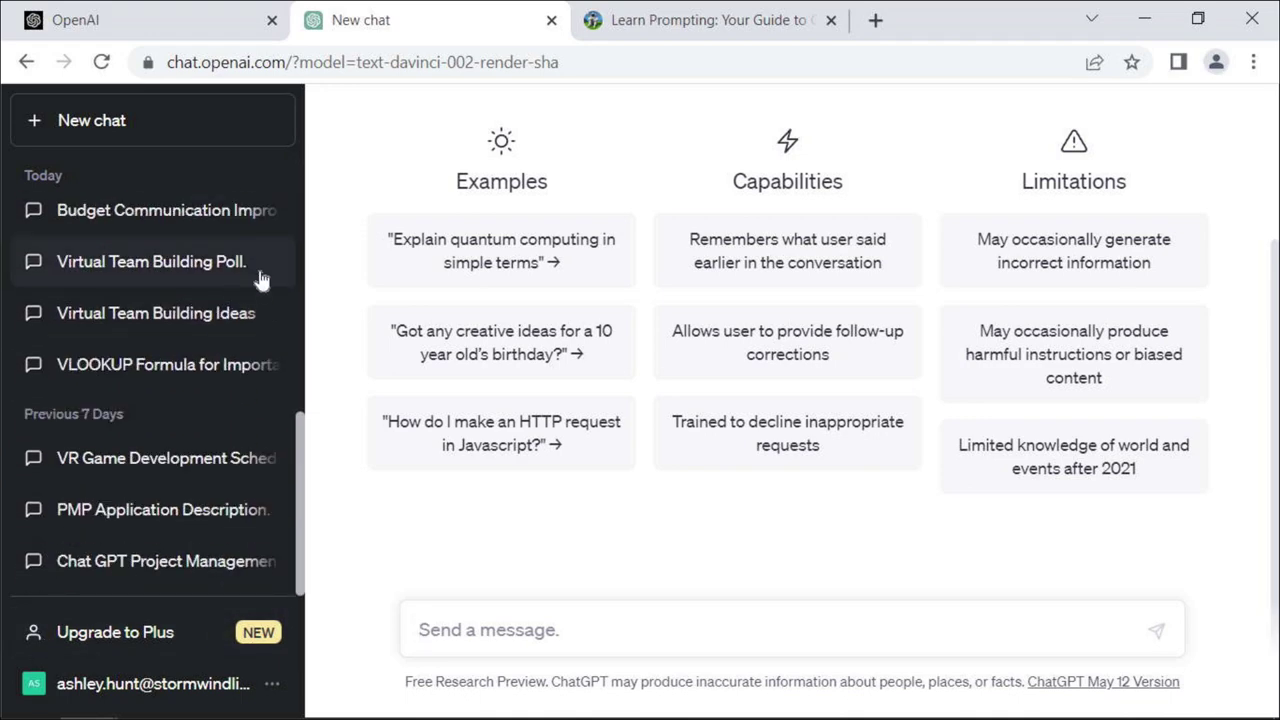
pyautogui.click(126, 564)
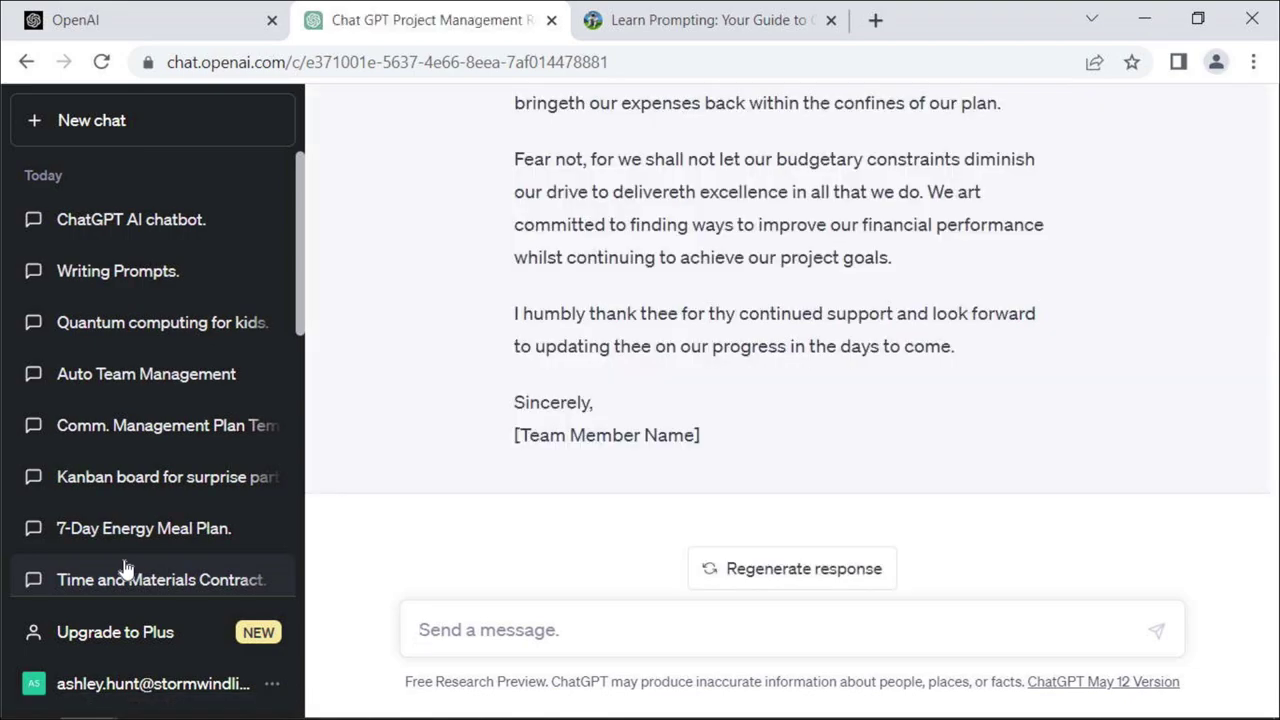
pyautogui.scroll(10, 452, 390)
pyautogui.scroll(15, 466, 335)
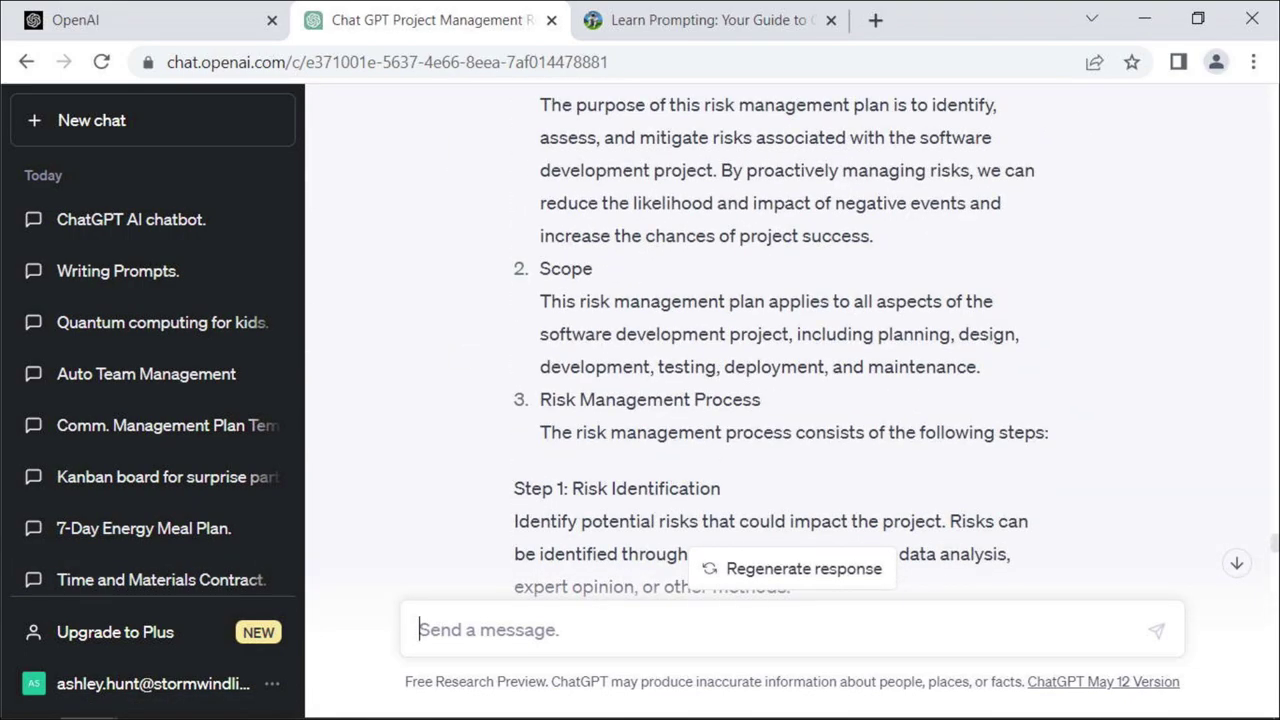
pyautogui.moveTo(514, 488); pyautogui.dragTo(794, 590)
pyautogui.scroll(20, 1215, 317)
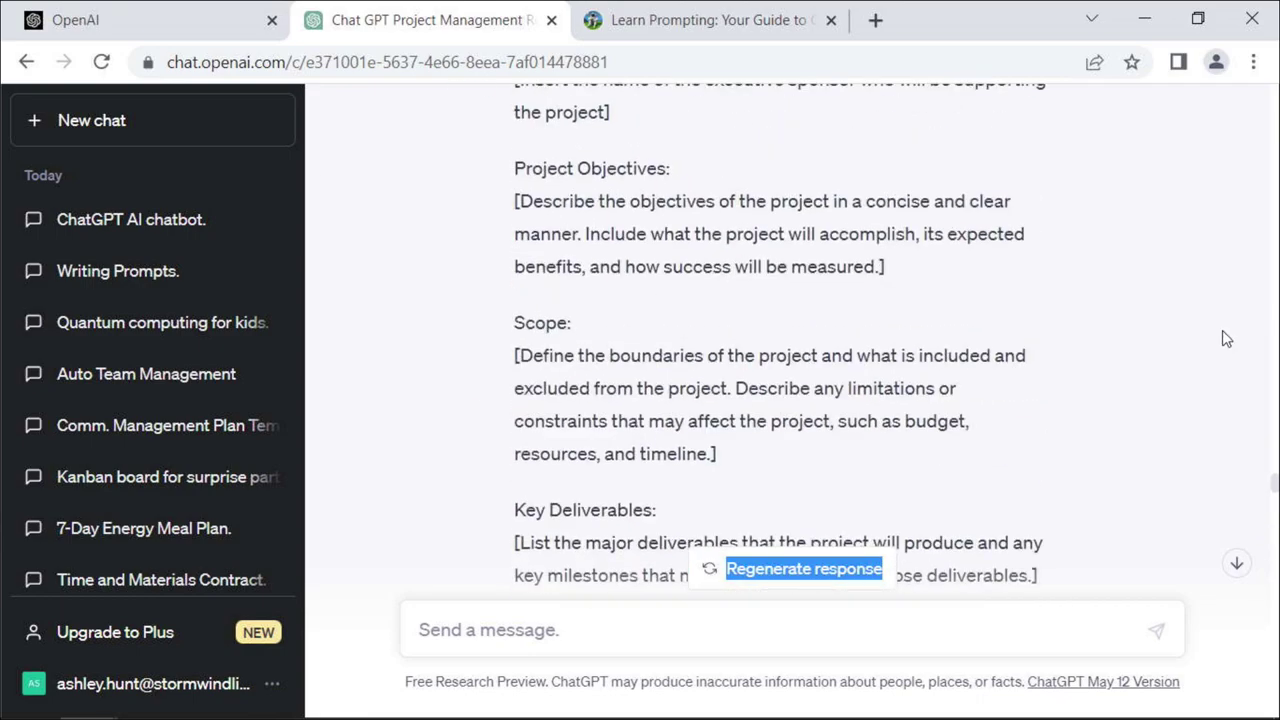
pyautogui.scroll(20, 1215, 317)
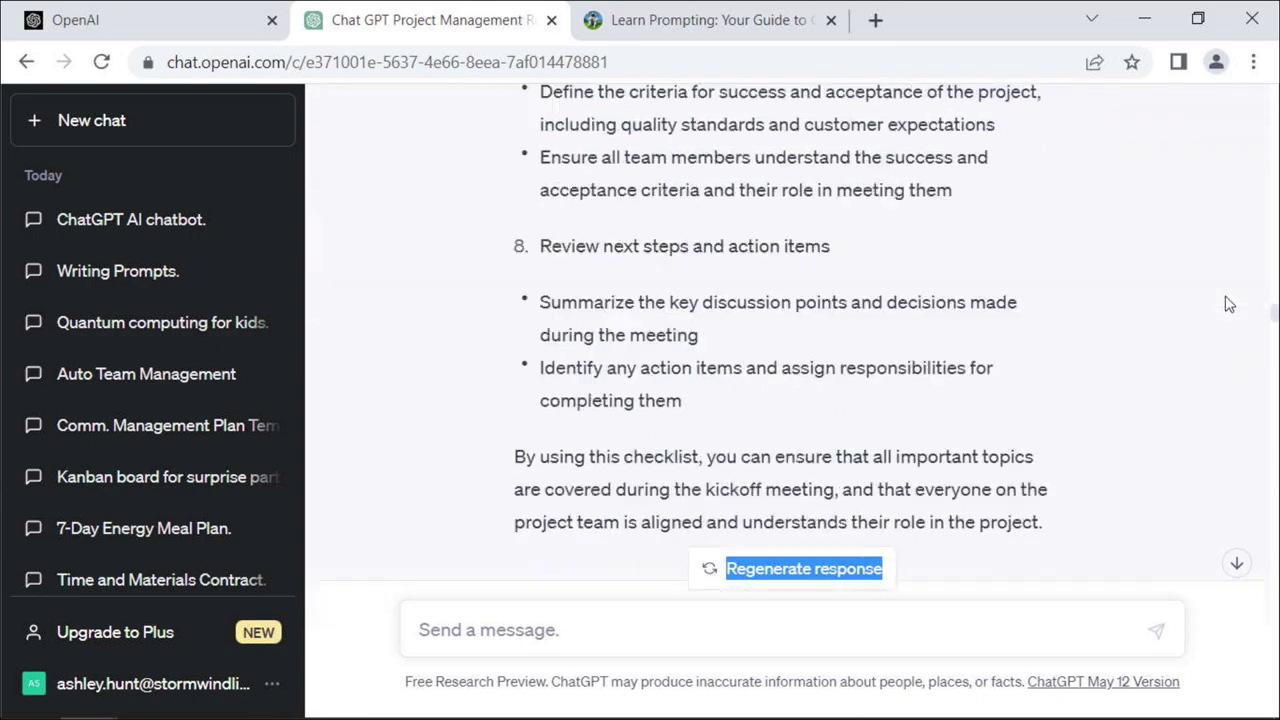
pyautogui.scroll(20, 1240, 295)
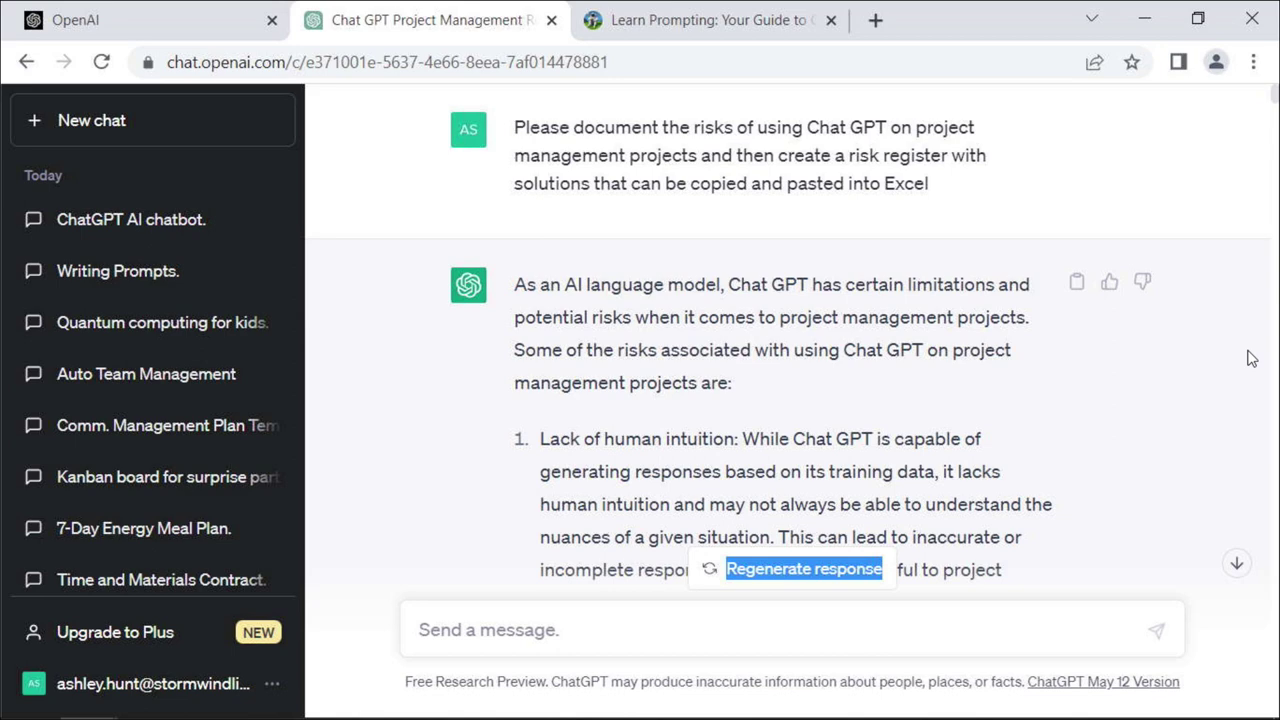
pyautogui.click(599, 368)
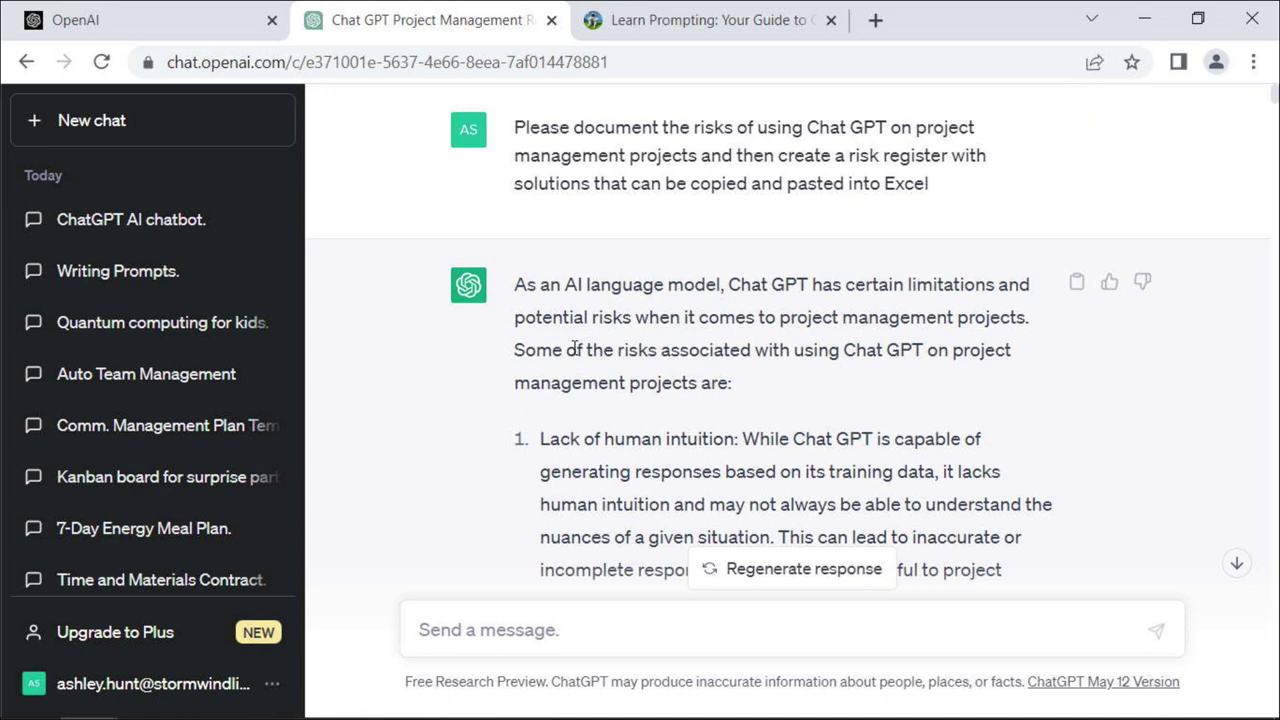
# Read the numbered risks of using Chat GPT on project management projects and the risk register table with solutions.
pyautogui.scroll(-3, 575, 347)
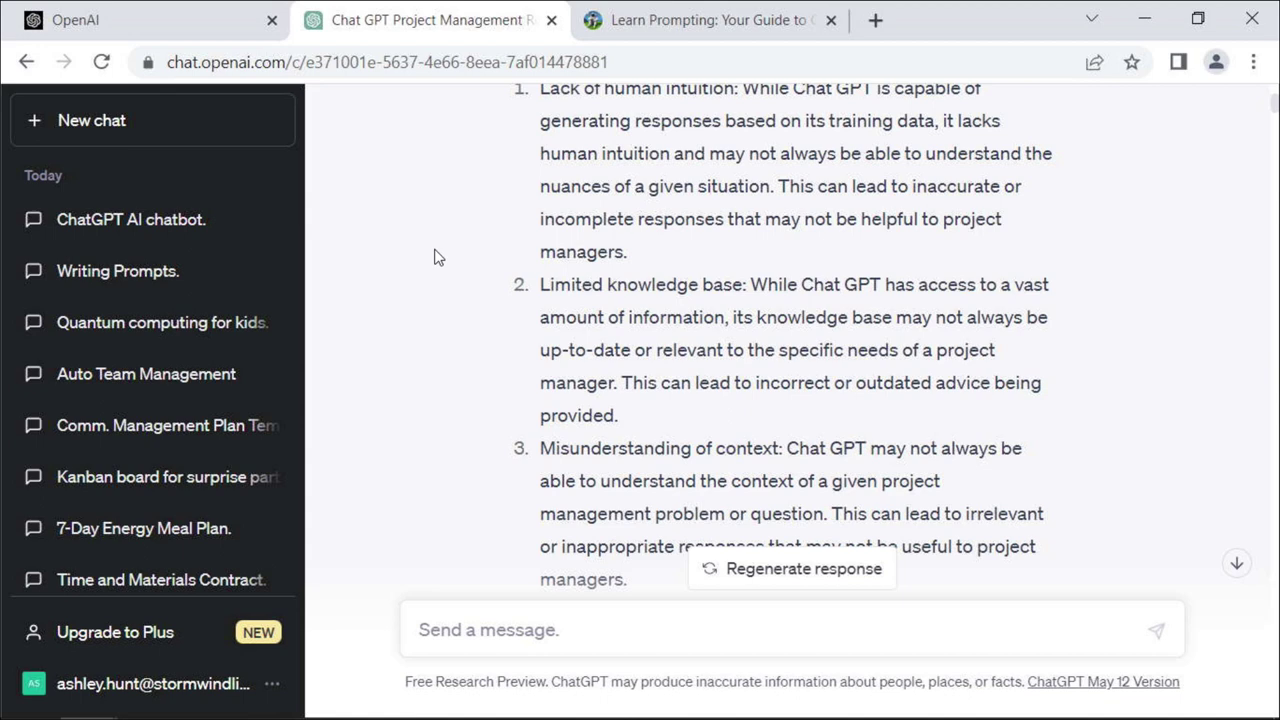
pyautogui.scroll(1, 434, 257)
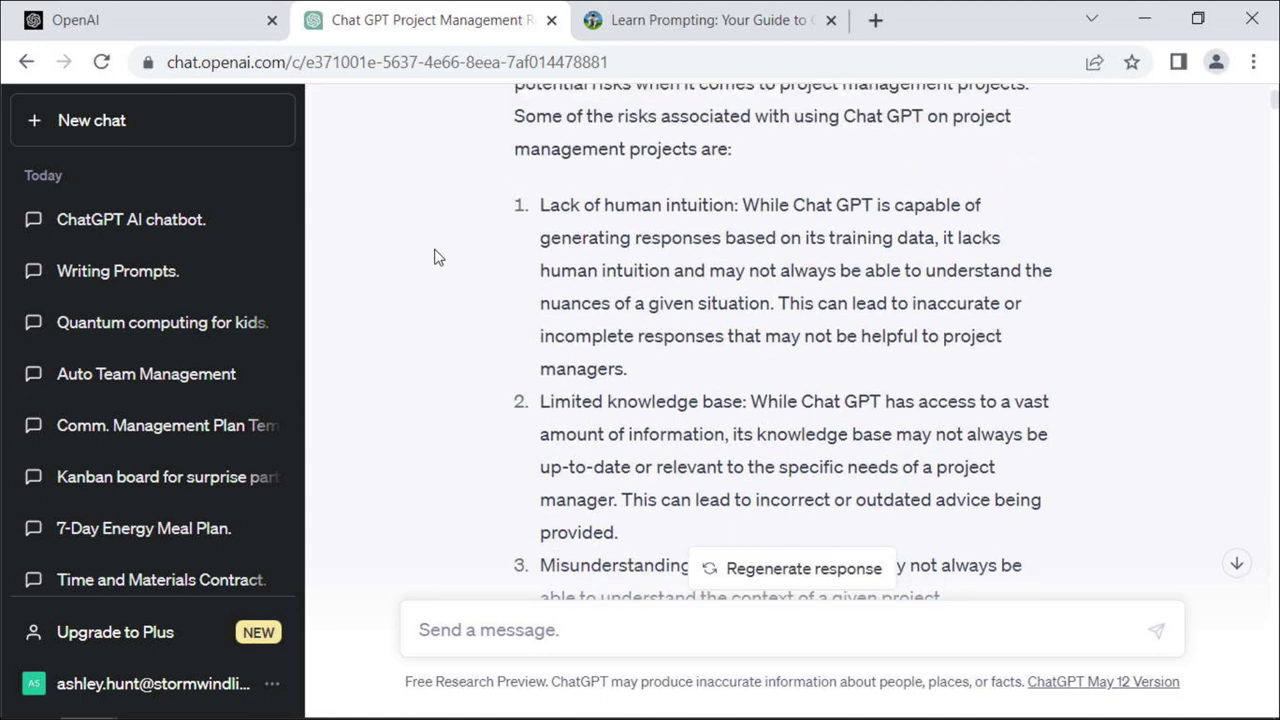
pyautogui.scroll(-4, 477, 294)
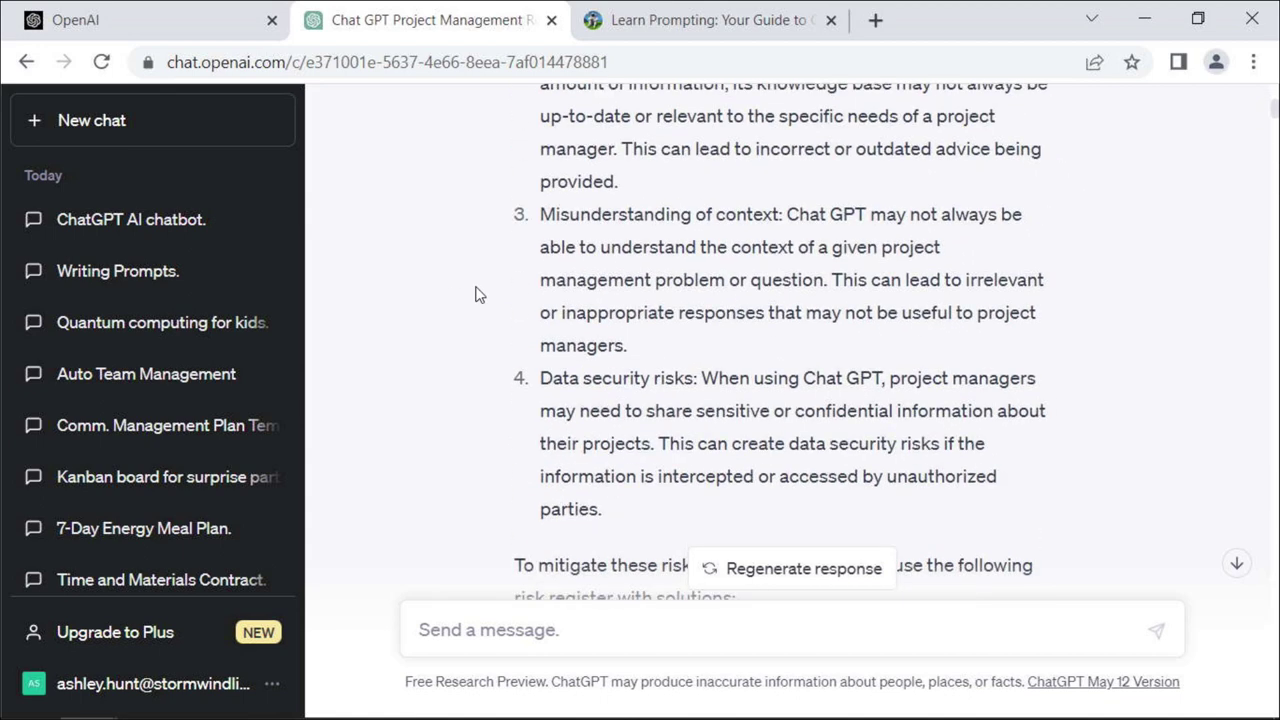
pyautogui.scroll(-3, 411, 292)
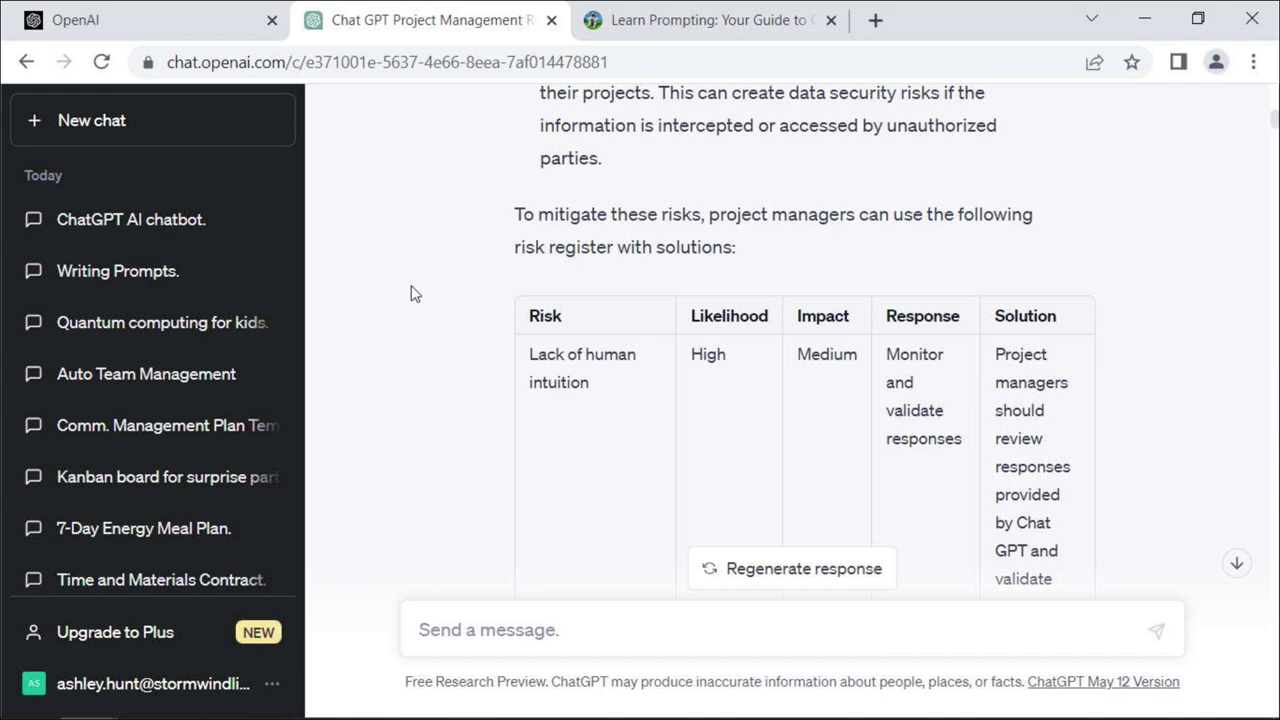
pyautogui.scroll(-2, 422, 317)
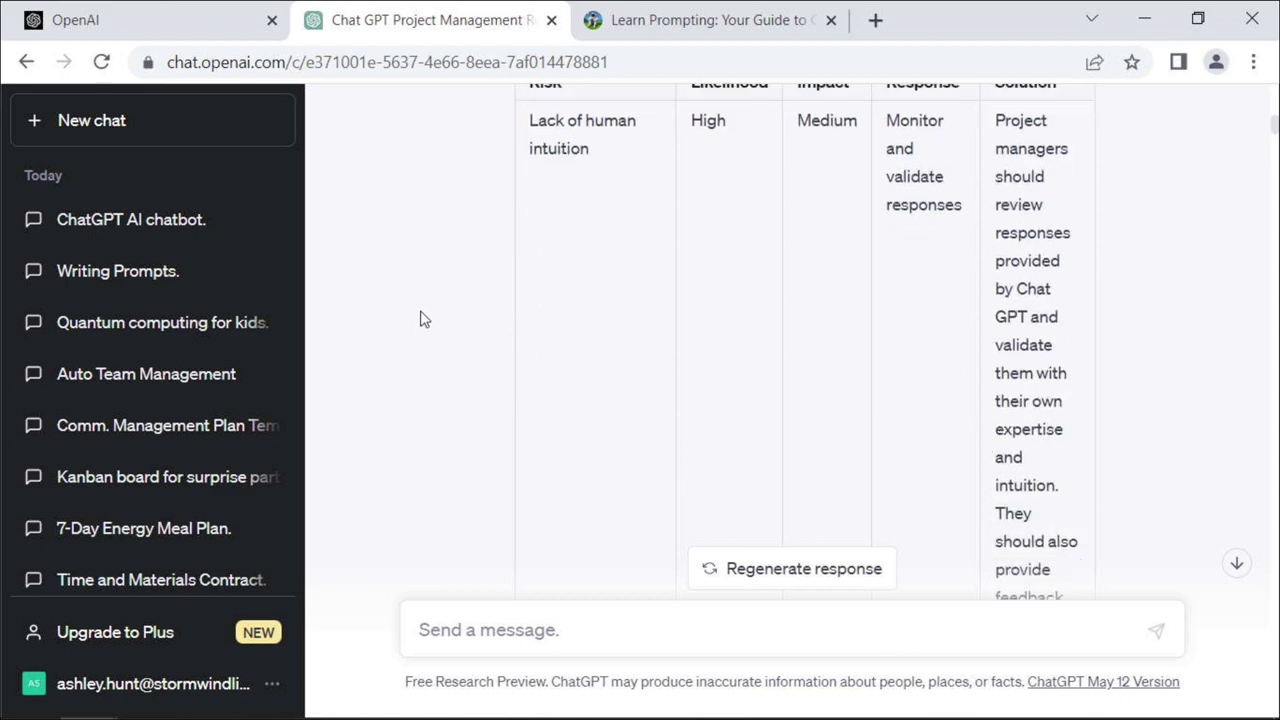
pyautogui.scroll(1, 422, 317)
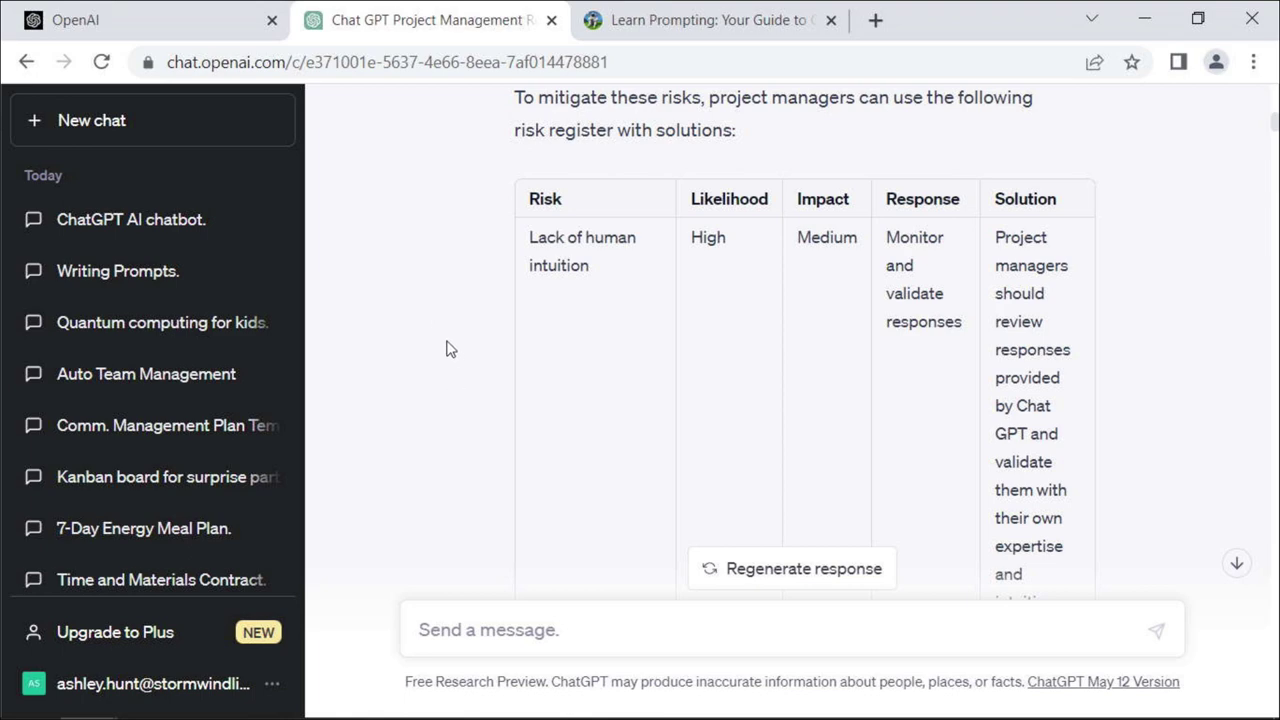
pyautogui.scroll(-5, 431, 286)
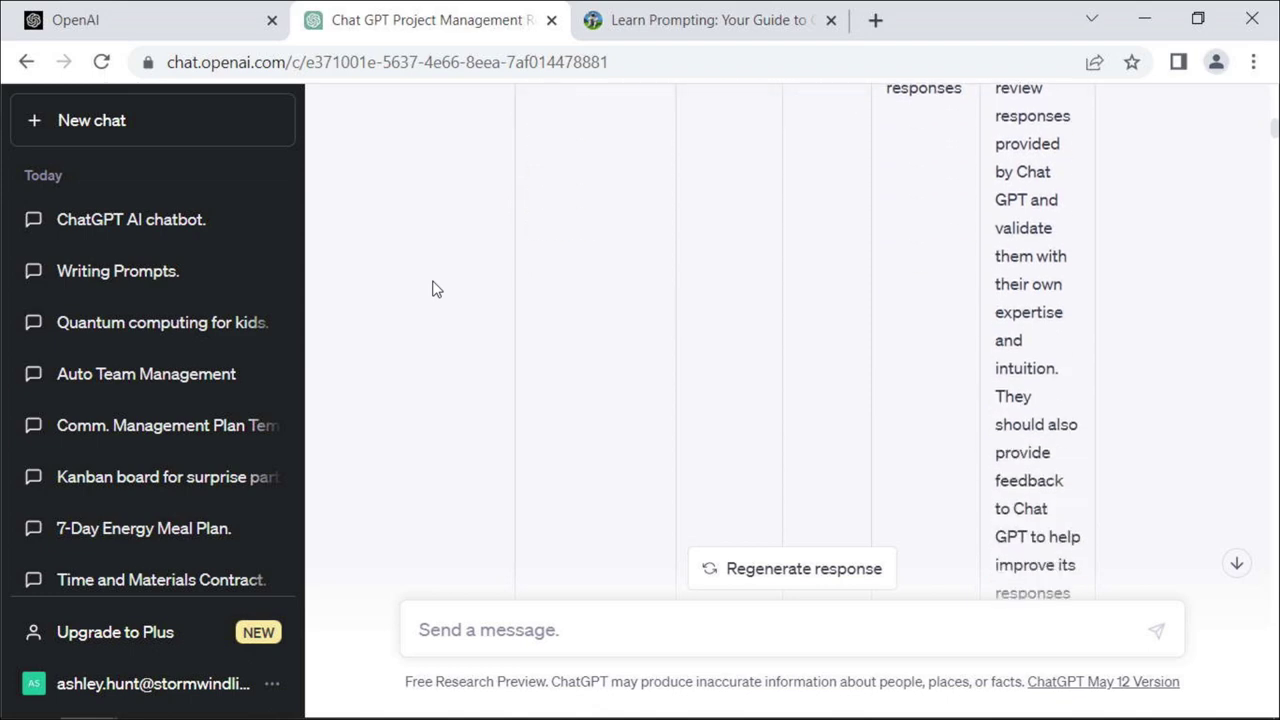
# Examine the follow-up prompt and response for a status review agenda covering cost, scope and schedule.
pyautogui.scroll(-4, 426, 280)
pyautogui.scroll(-15, 424, 277)
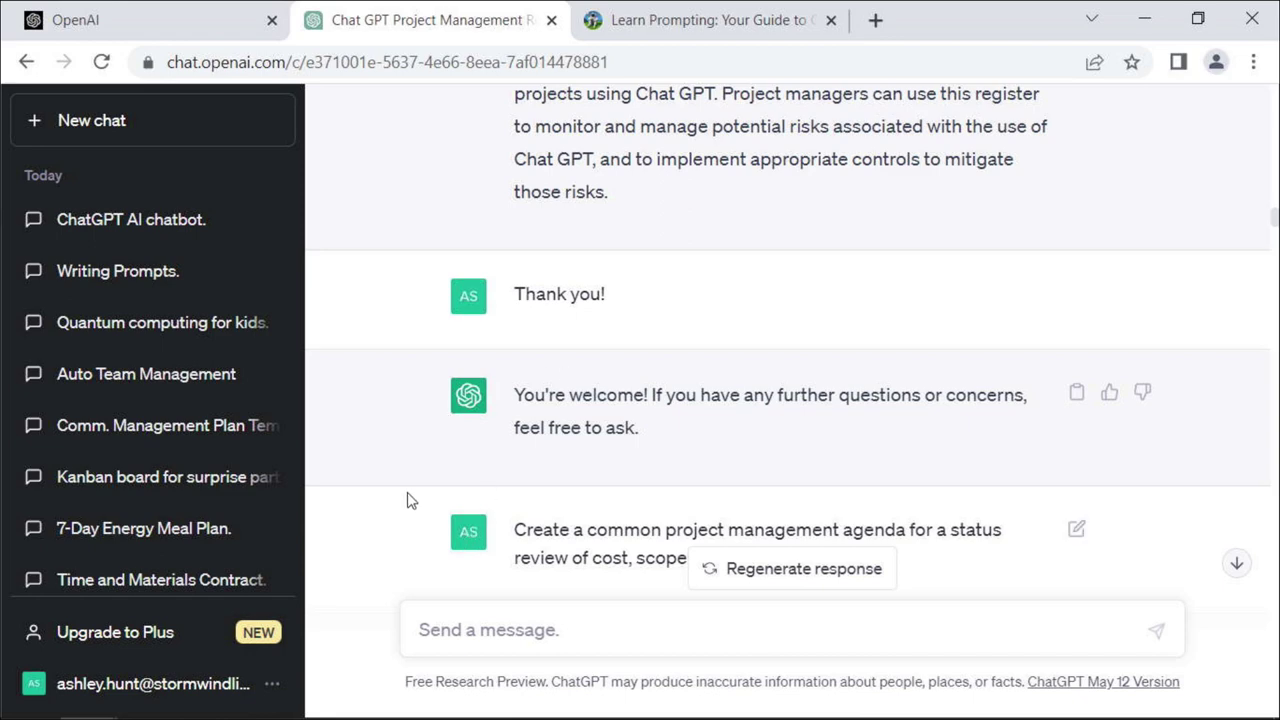
pyautogui.scroll(-2, 410, 500)
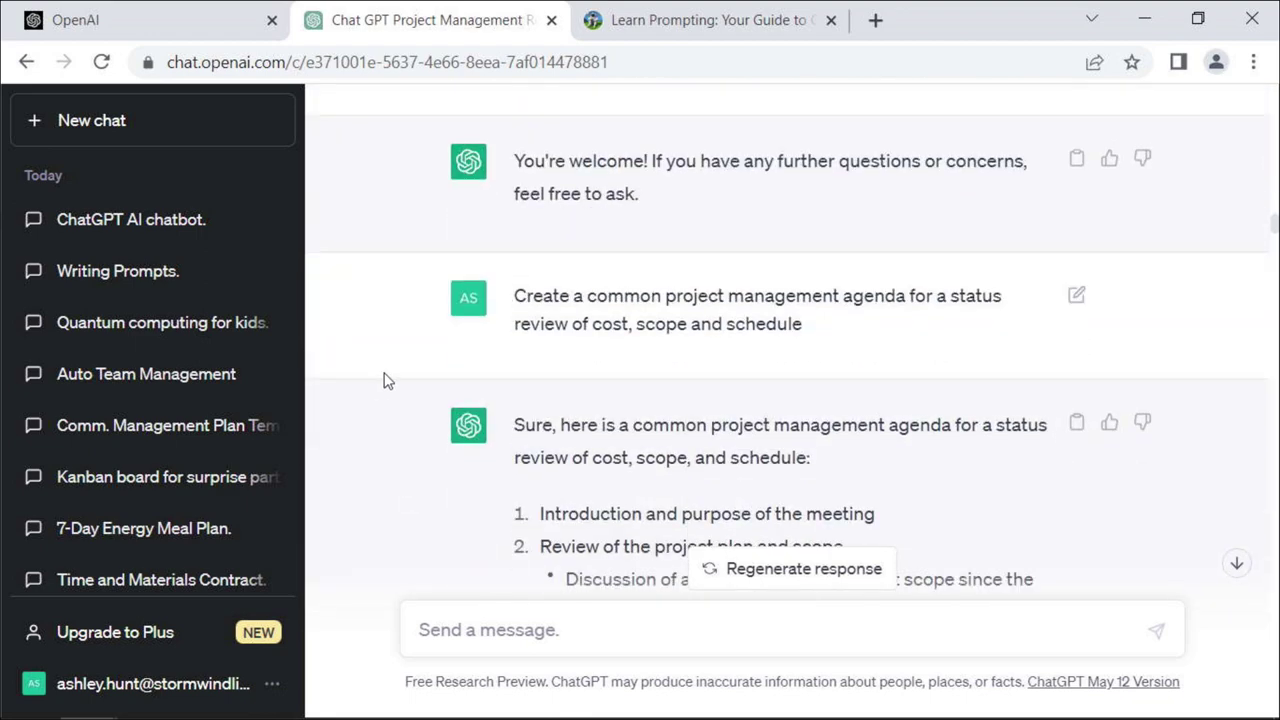
pyautogui.scroll(-2, 388, 380)
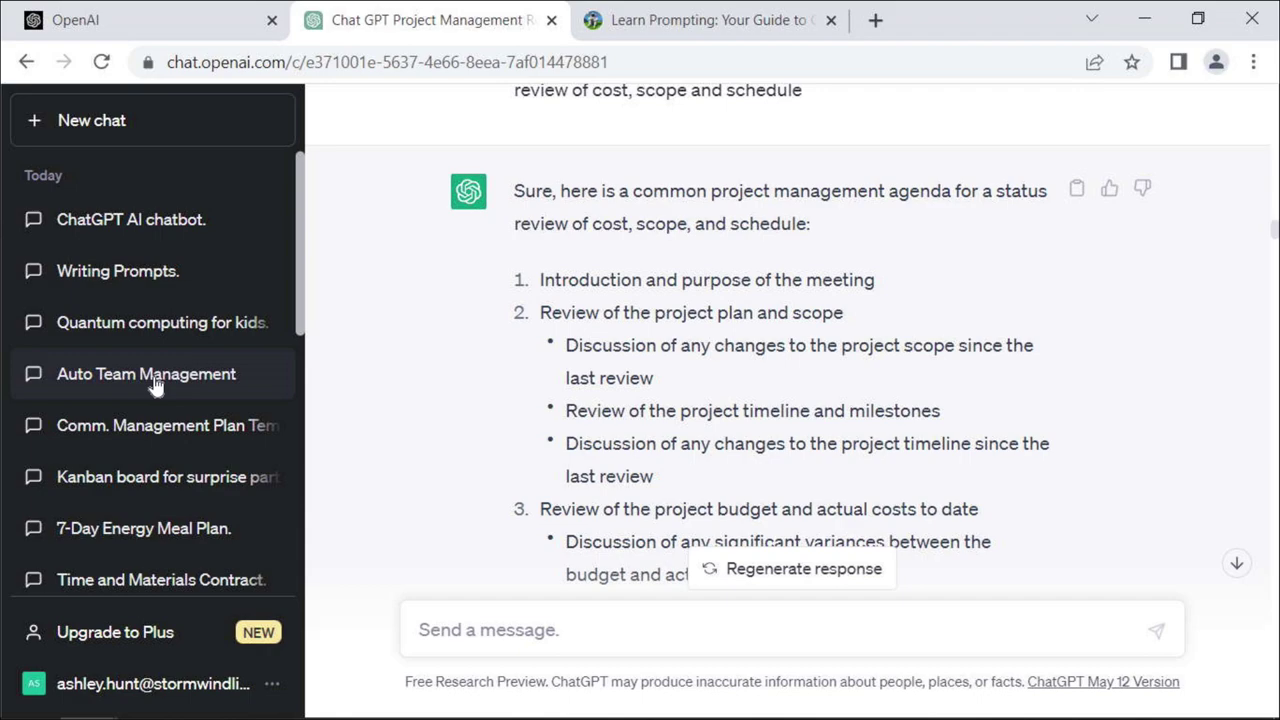
# Open the "Quantum computing for kids" conversation and compare the explanations for a 5-year-old and a 25-year-old.
pyautogui.click(68, 335)
pyautogui.scroll(5, 467, 291)
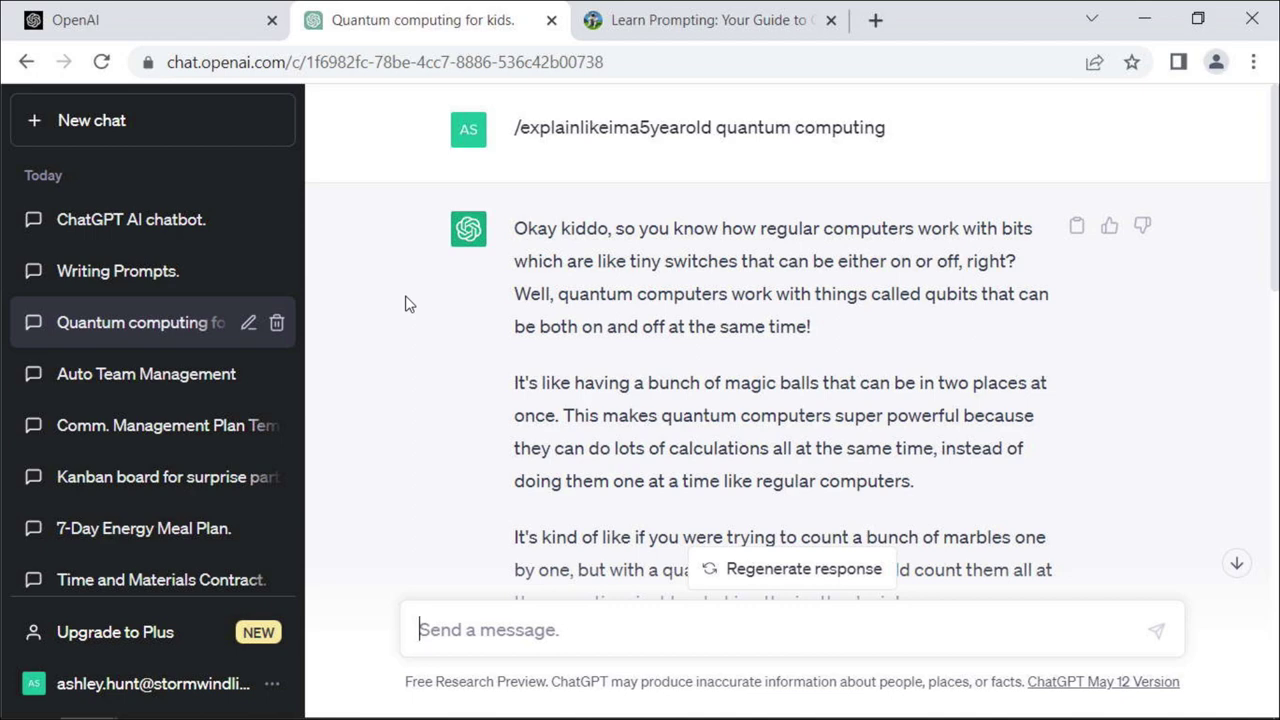
pyautogui.scroll(-1, 405, 370)
pyautogui.scroll(-10, 405, 370)
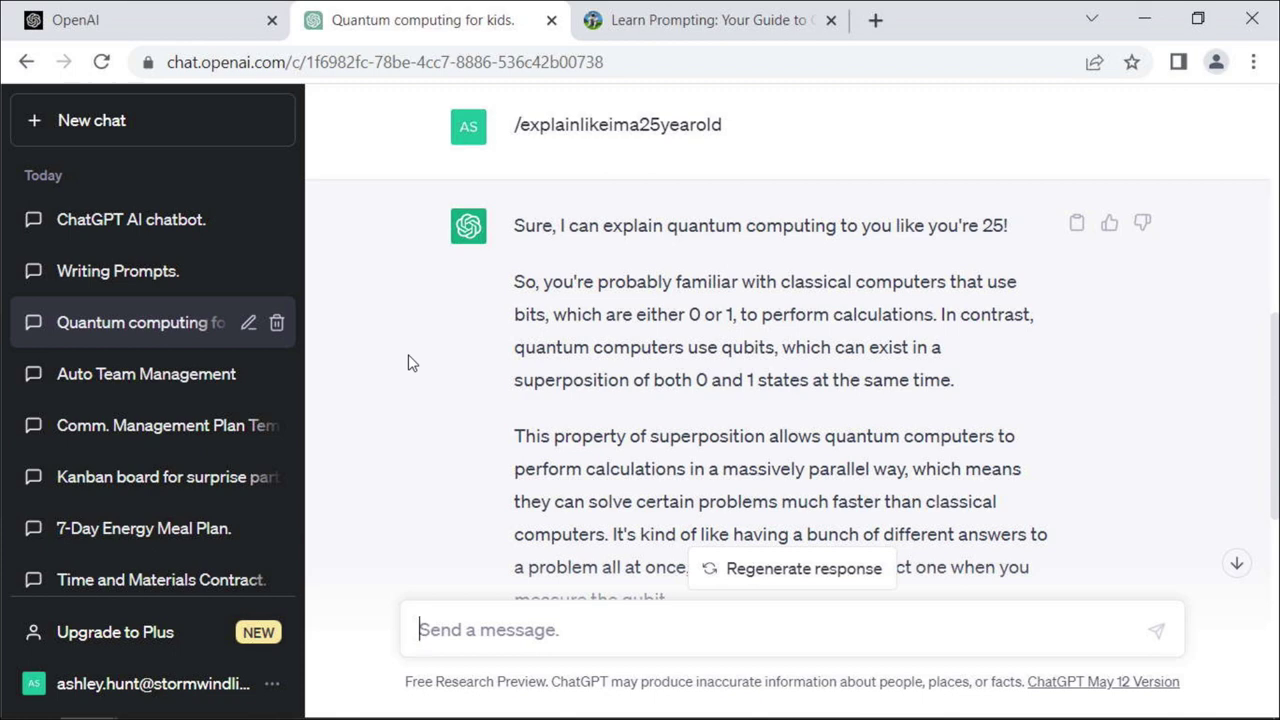
# Open the "Writing Prompts" conversation and read the question about the best /prompts and the suggested prompt types.
pyautogui.click(97, 275)
pyautogui.scroll(3, 392, 331)
pyautogui.scroll(-1, 392, 331)
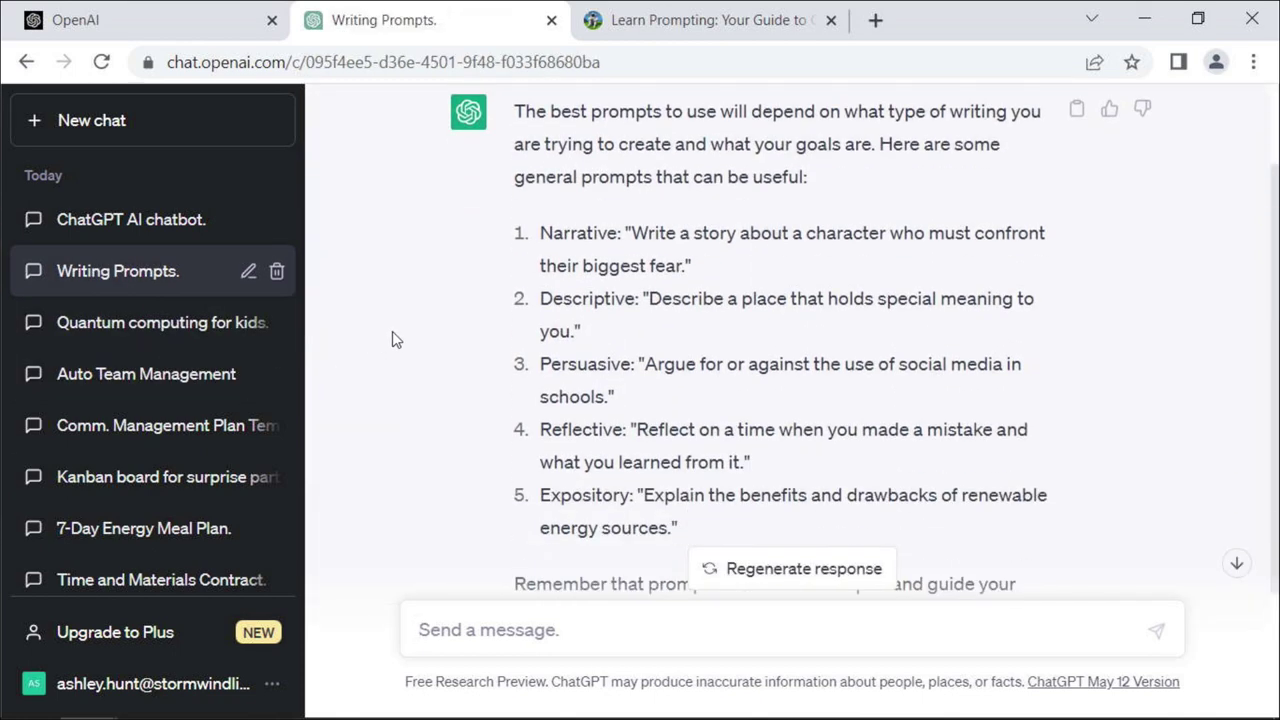
pyautogui.scroll(1, 392, 331)
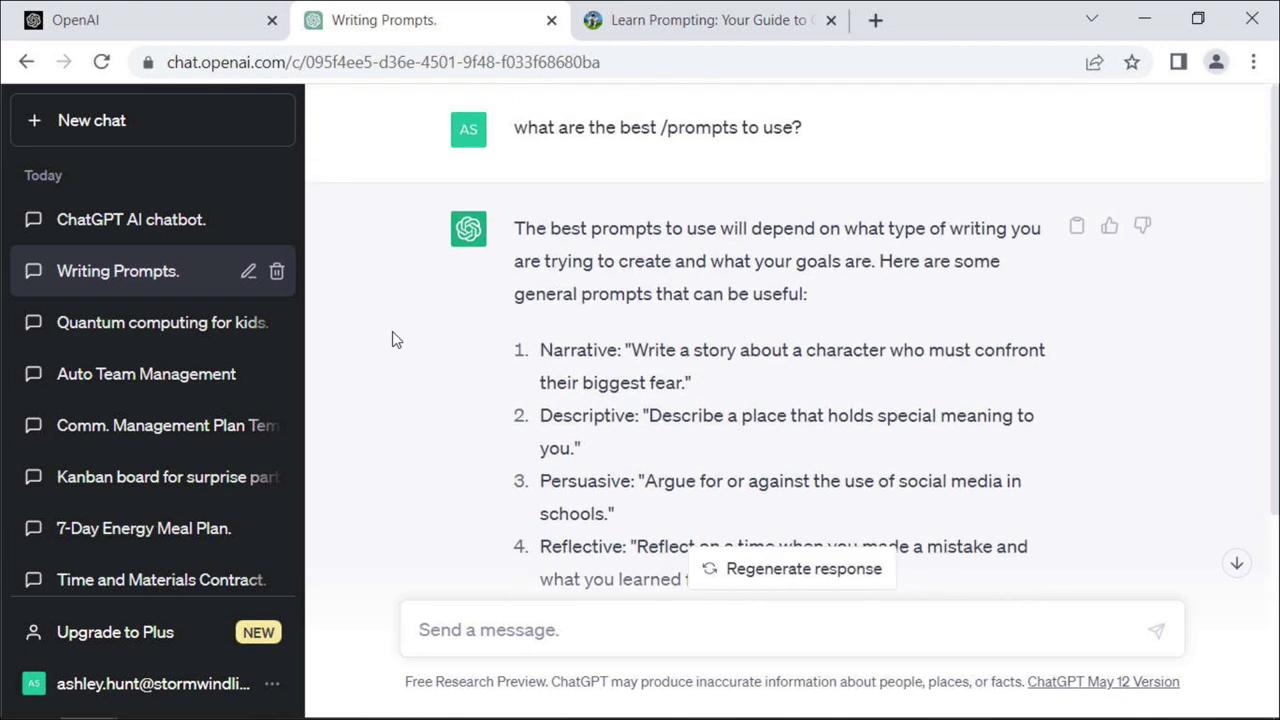
pyautogui.scroll(-1, 402, 357)
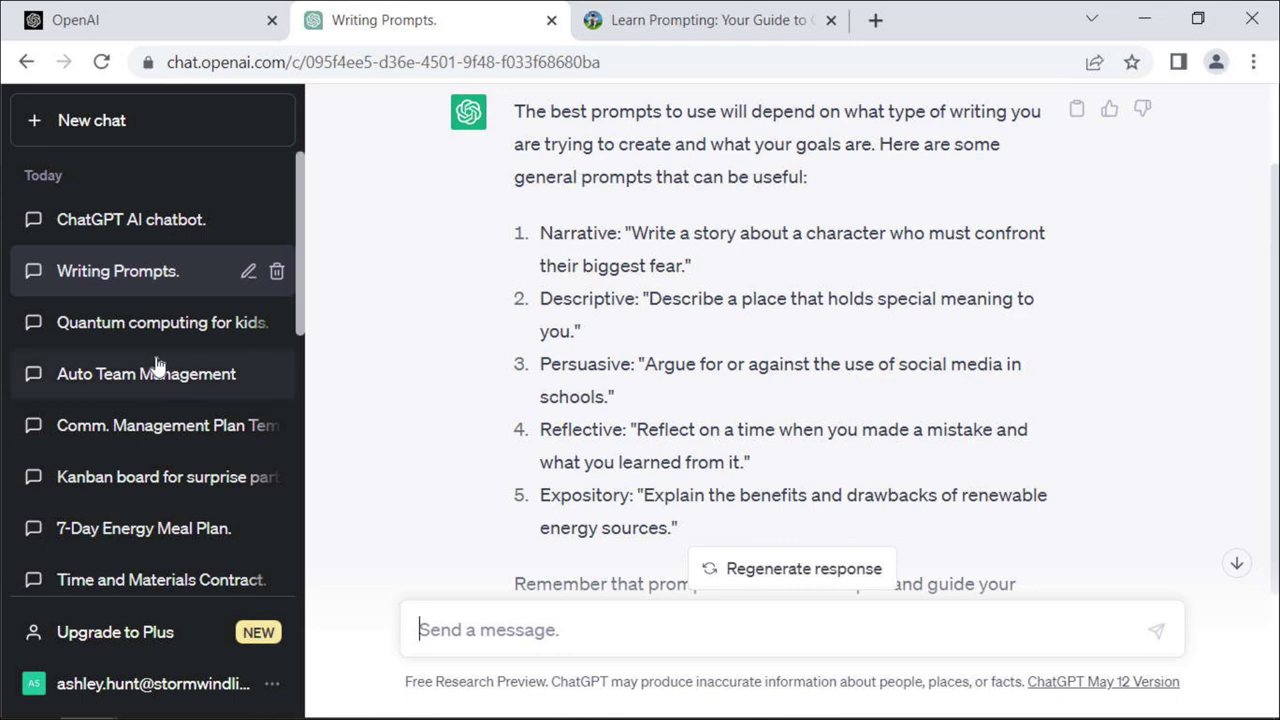
# Open the "Auto Team Management" conversation and read the prompt and response on a project description for a PMP application.
pyautogui.click(124, 384)
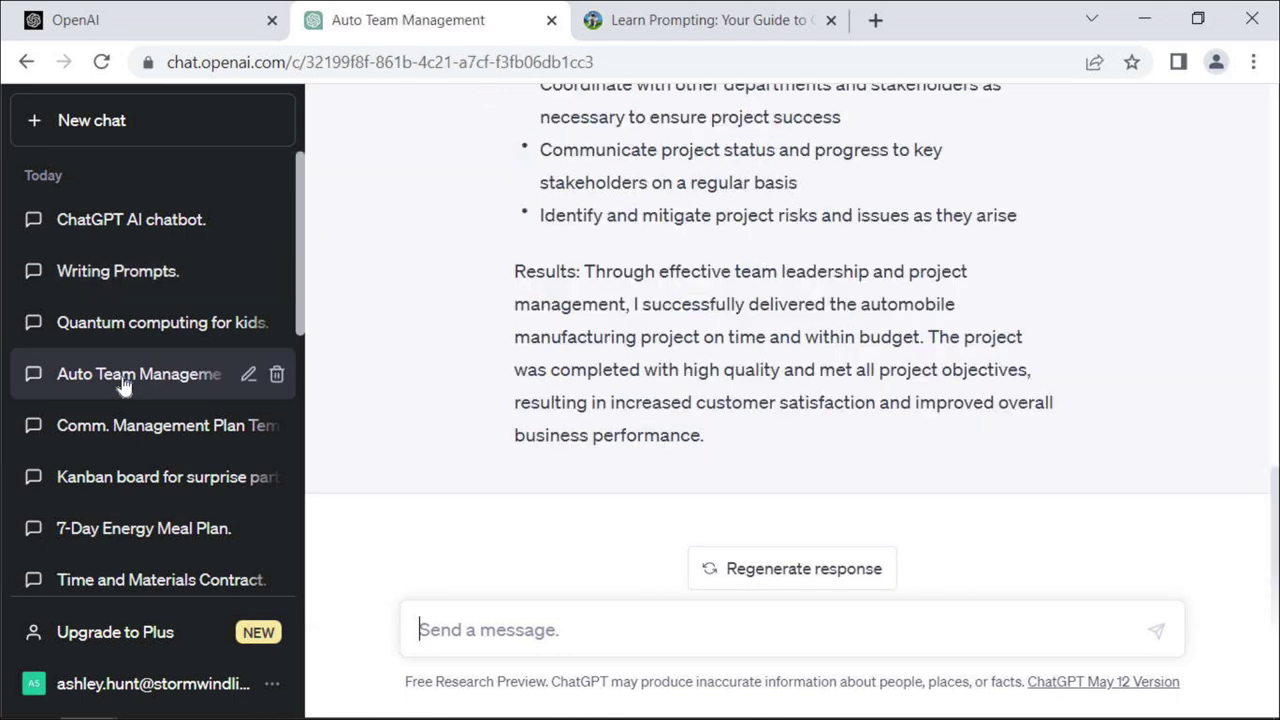
pyautogui.scroll(10, 446, 323)
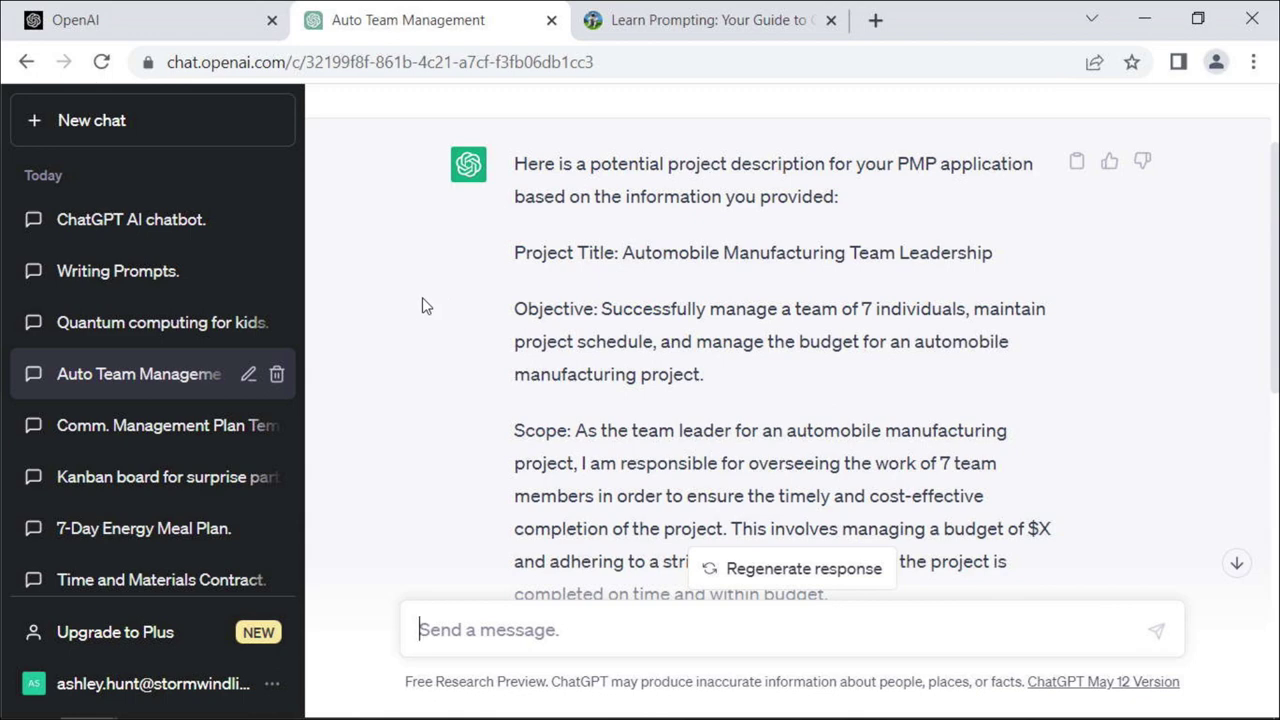
pyautogui.scroll(3, 460, 312)
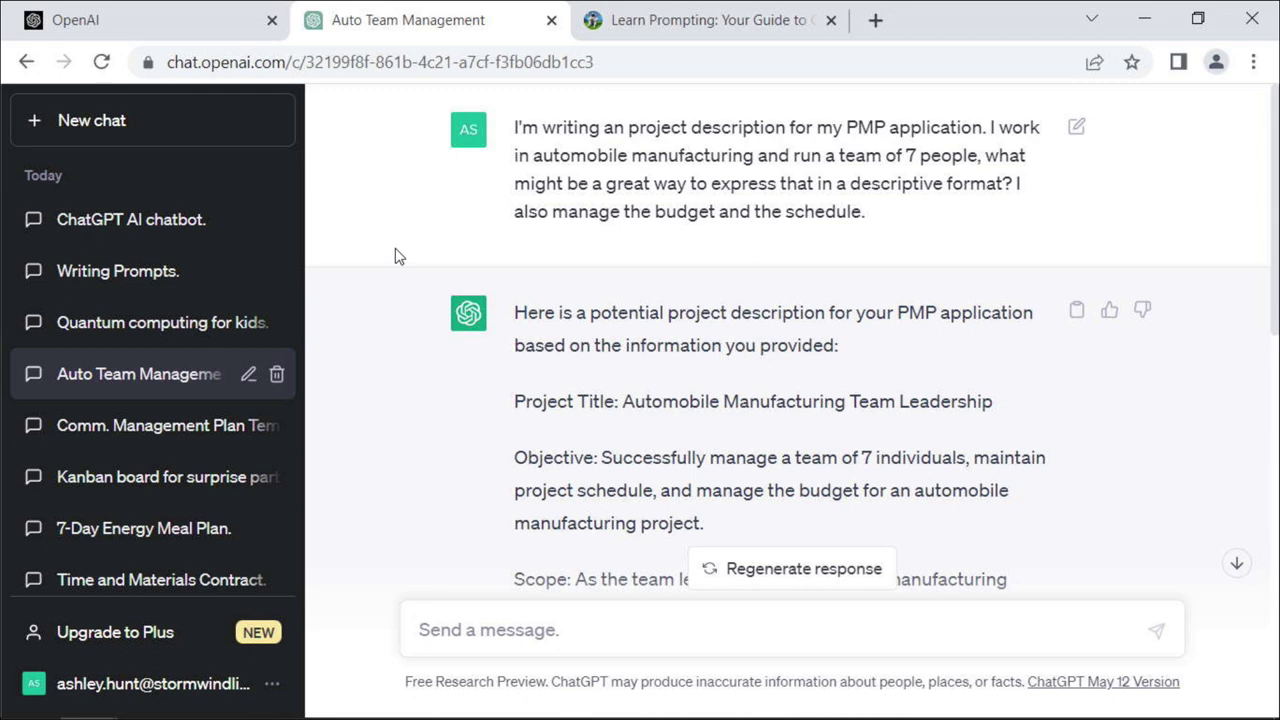
pyautogui.scroll(-5, 674, 303)
pyautogui.scroll(-5, 674, 303)
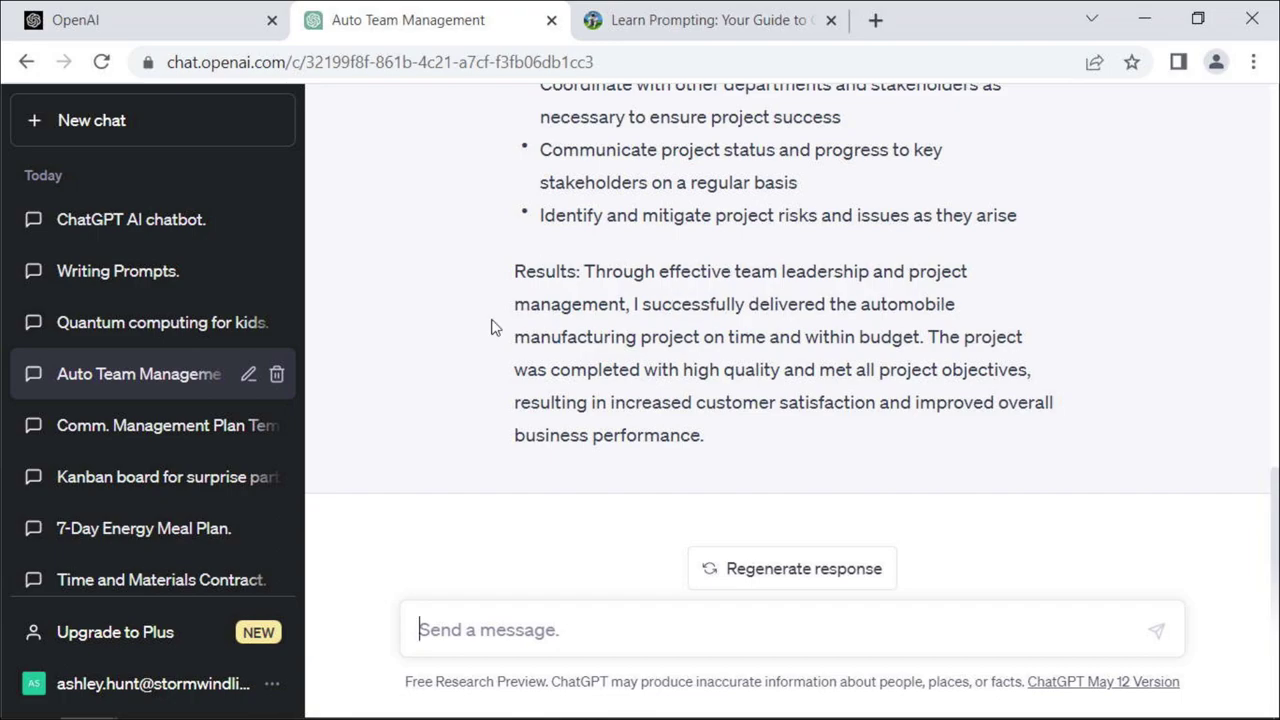
# Open the communications management plan template conversation and read the prompt and first template, from Purpose through Communication Goals and Objectives.
pyautogui.click(140, 425)
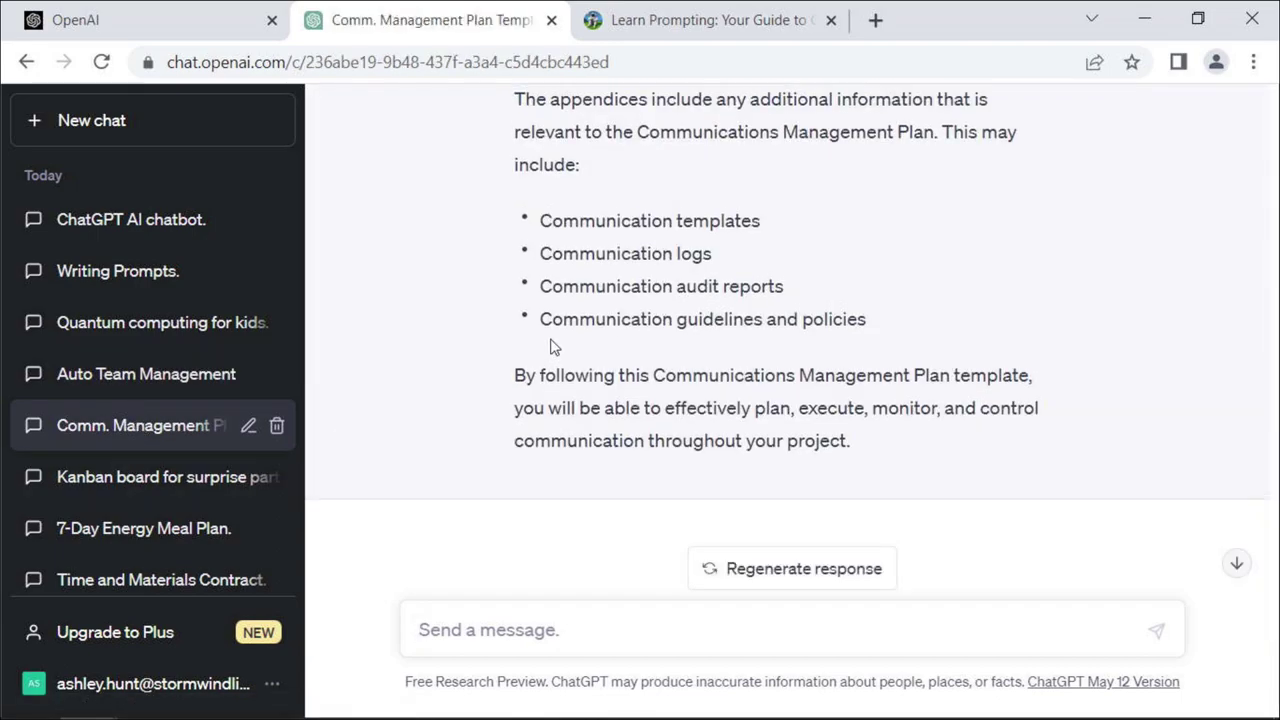
pyautogui.scroll(10, 560, 330)
pyautogui.scroll(15, 527, 305)
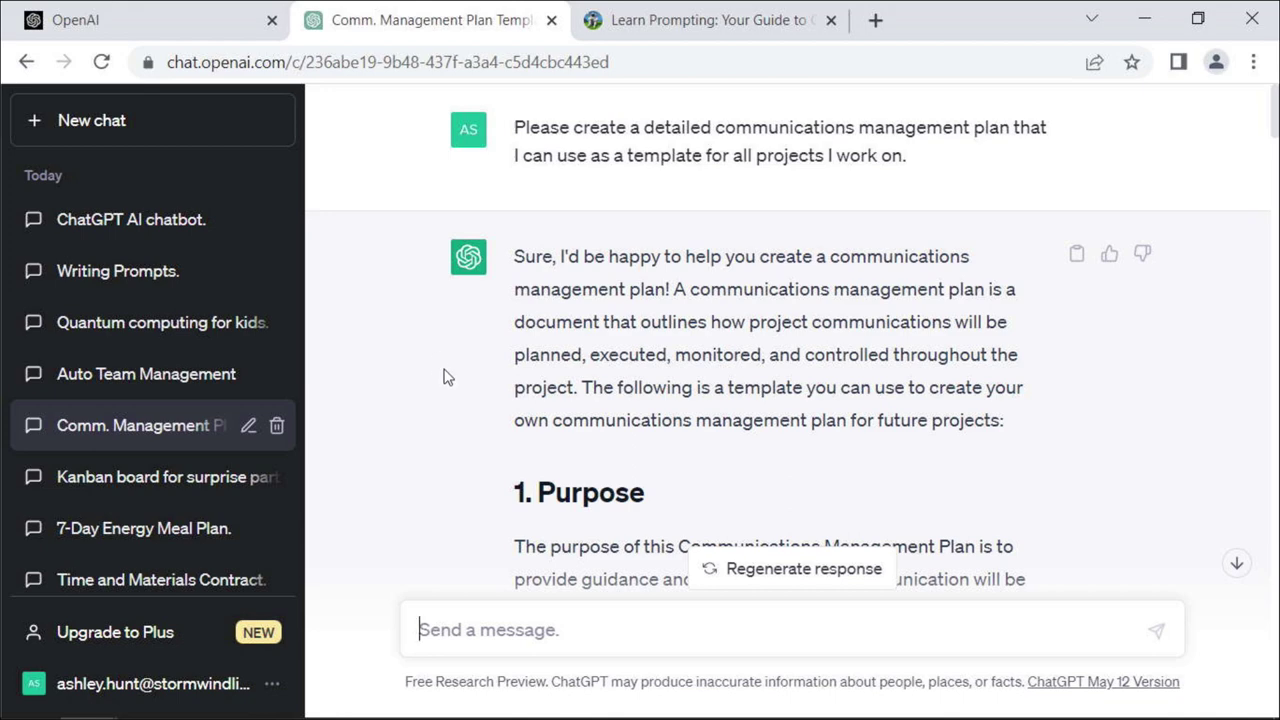
pyautogui.scroll(-2, 447, 376)
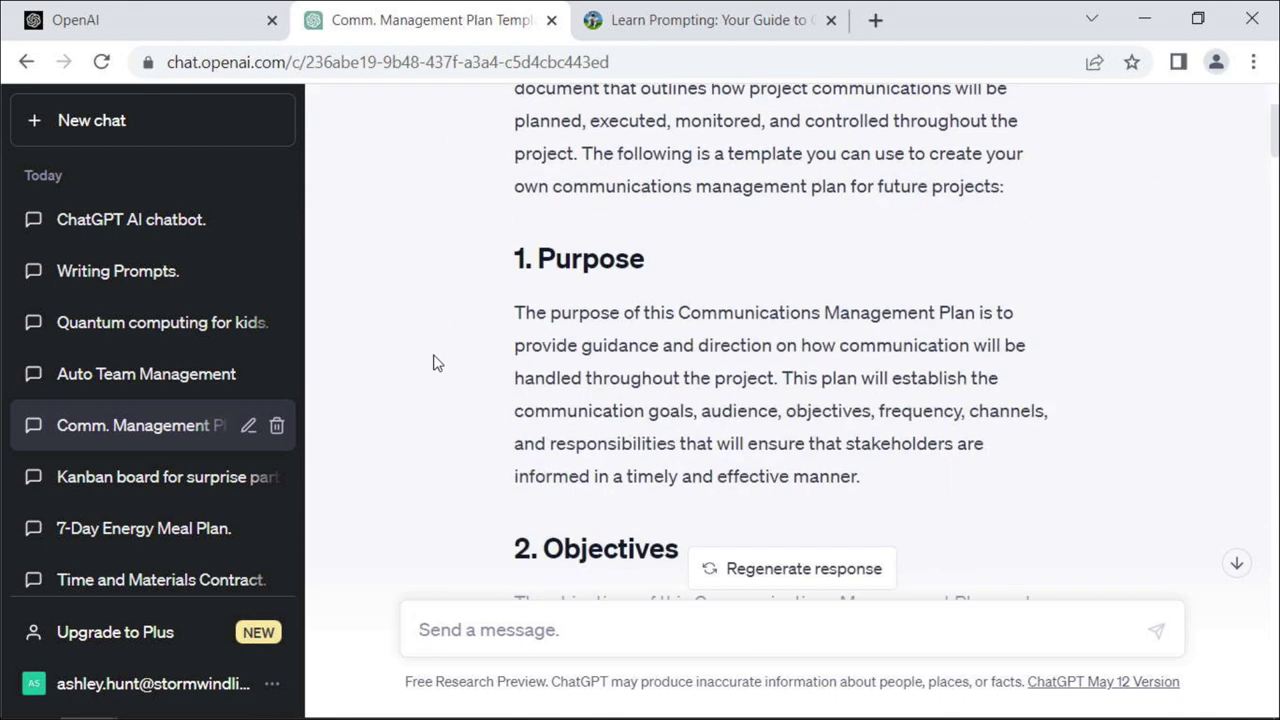
pyautogui.scroll(-3, 435, 358)
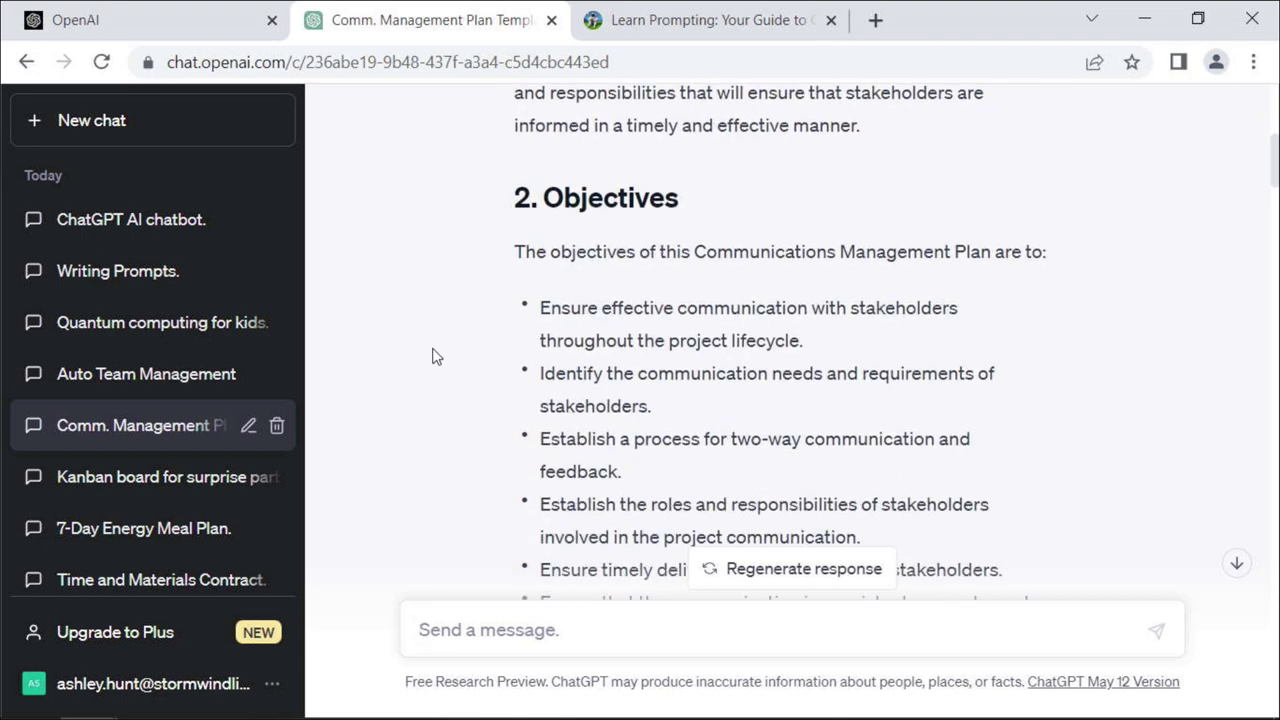
pyautogui.scroll(-3, 433, 356)
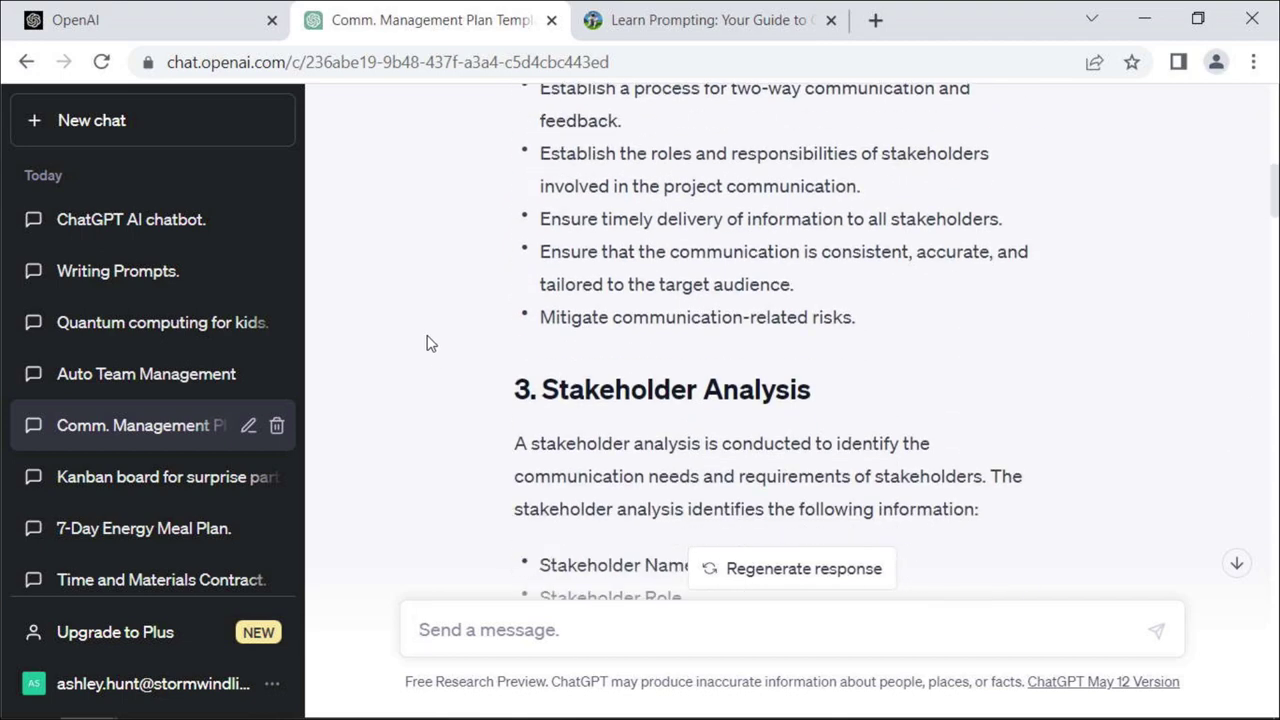
pyautogui.scroll(-2, 430, 343)
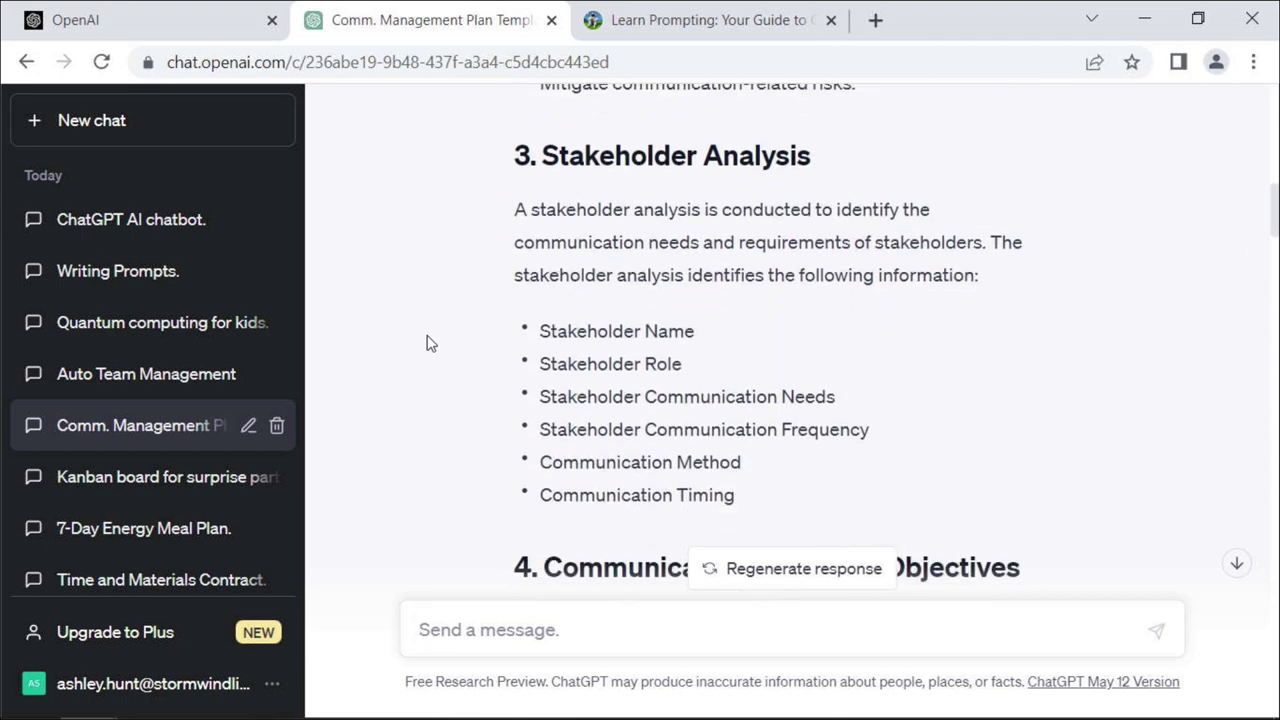
pyautogui.scroll(-3, 427, 343)
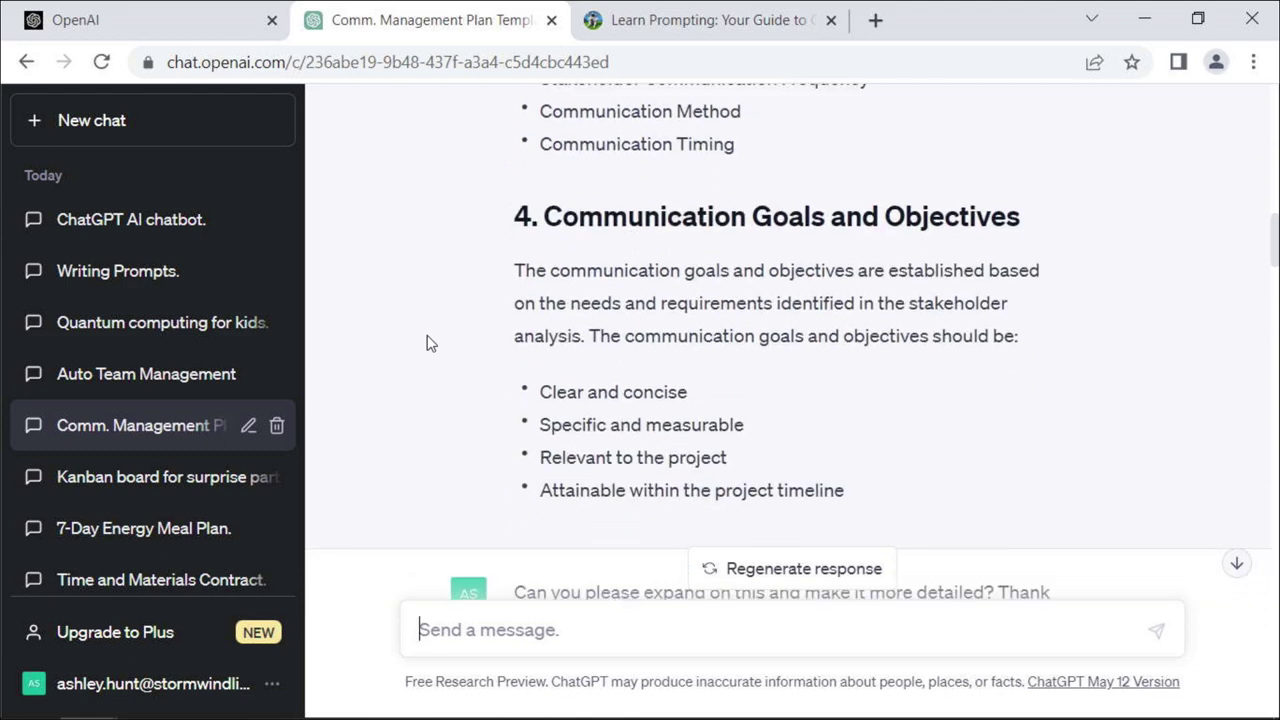
# Read the follow-up request for more detail and the expanded plan's sections 1 to 4, including the stakeholder analysis.
pyautogui.scroll(-3, 426, 343)
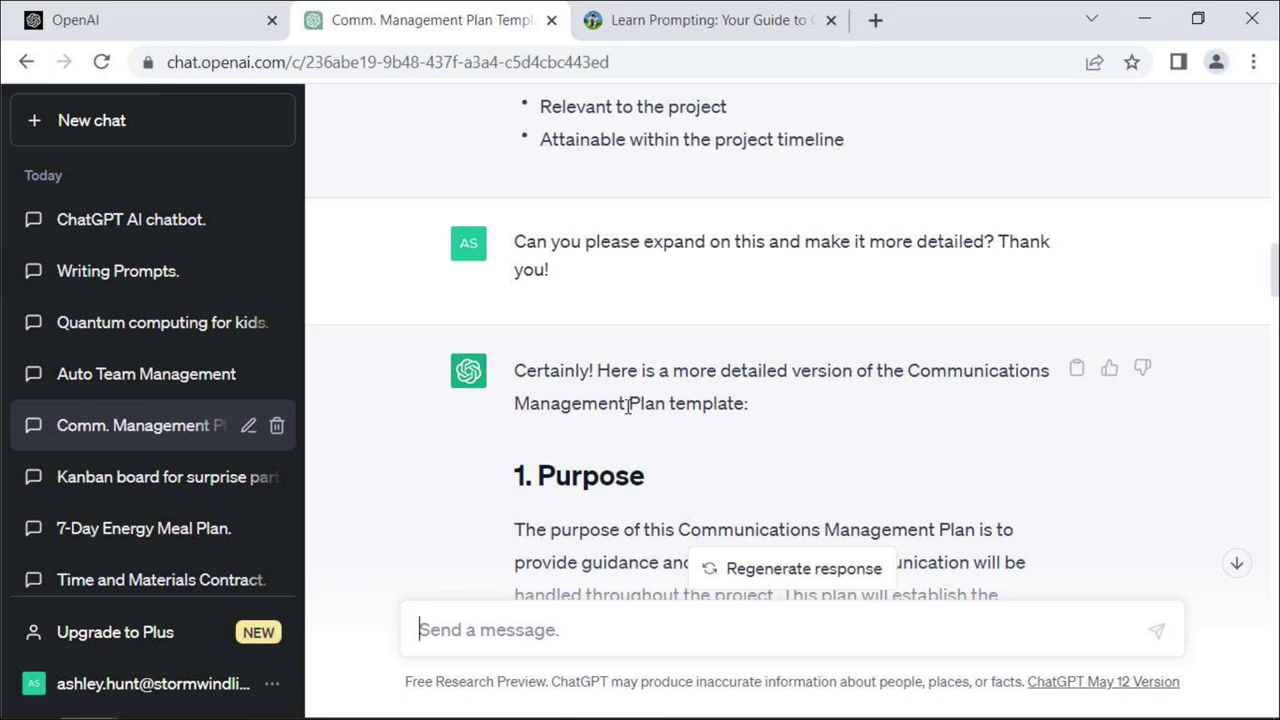
pyautogui.scroll(-1, 434, 465)
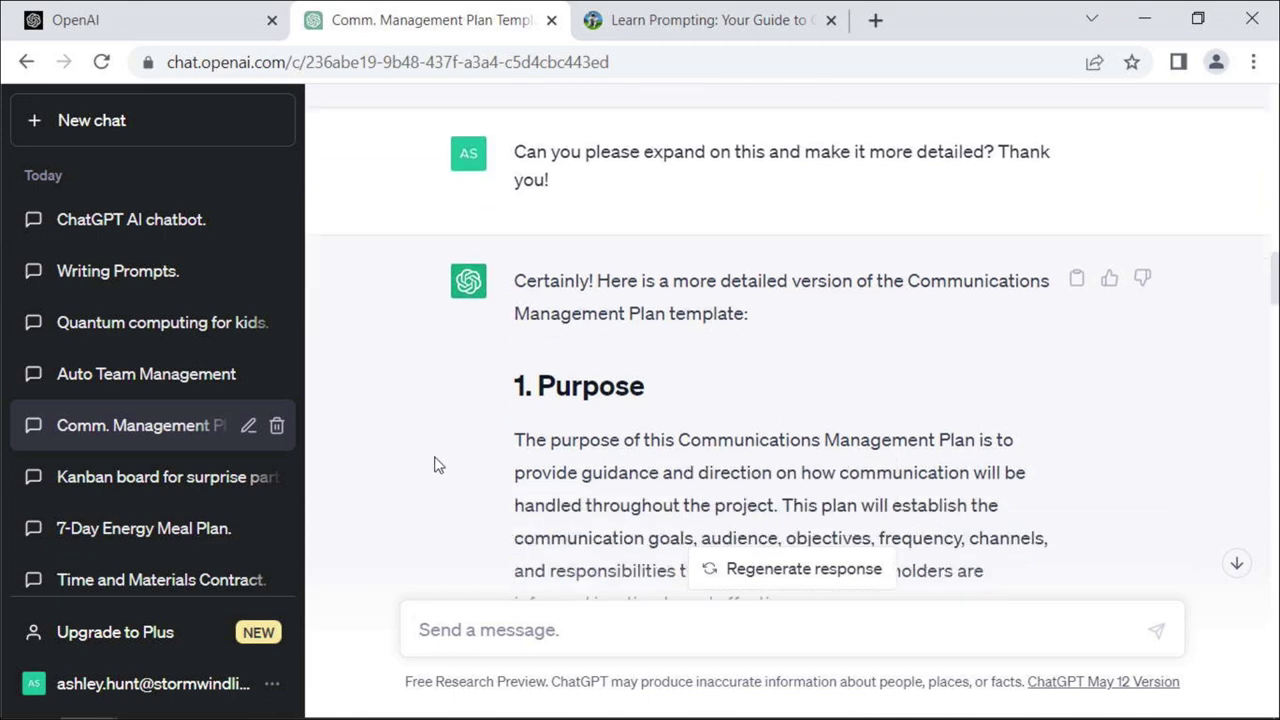
pyautogui.scroll(-3, 434, 462)
pyautogui.scroll(-2, 434, 460)
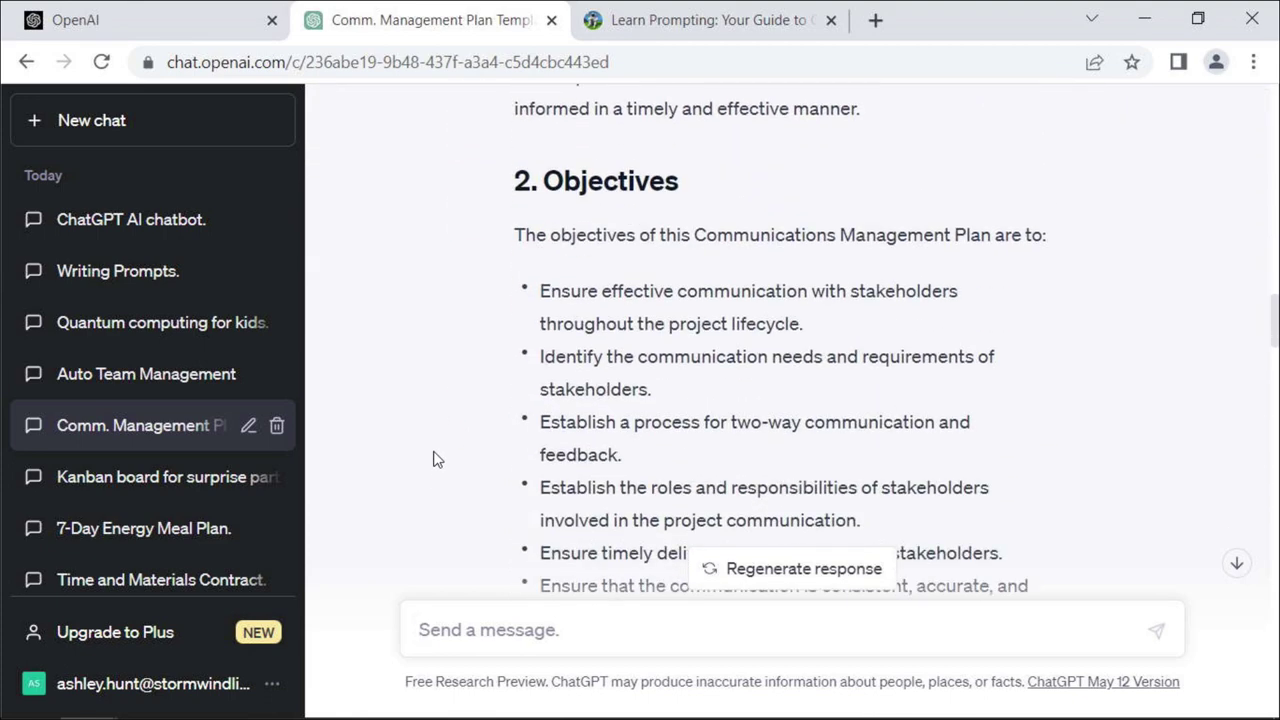
pyautogui.scroll(-3, 434, 460)
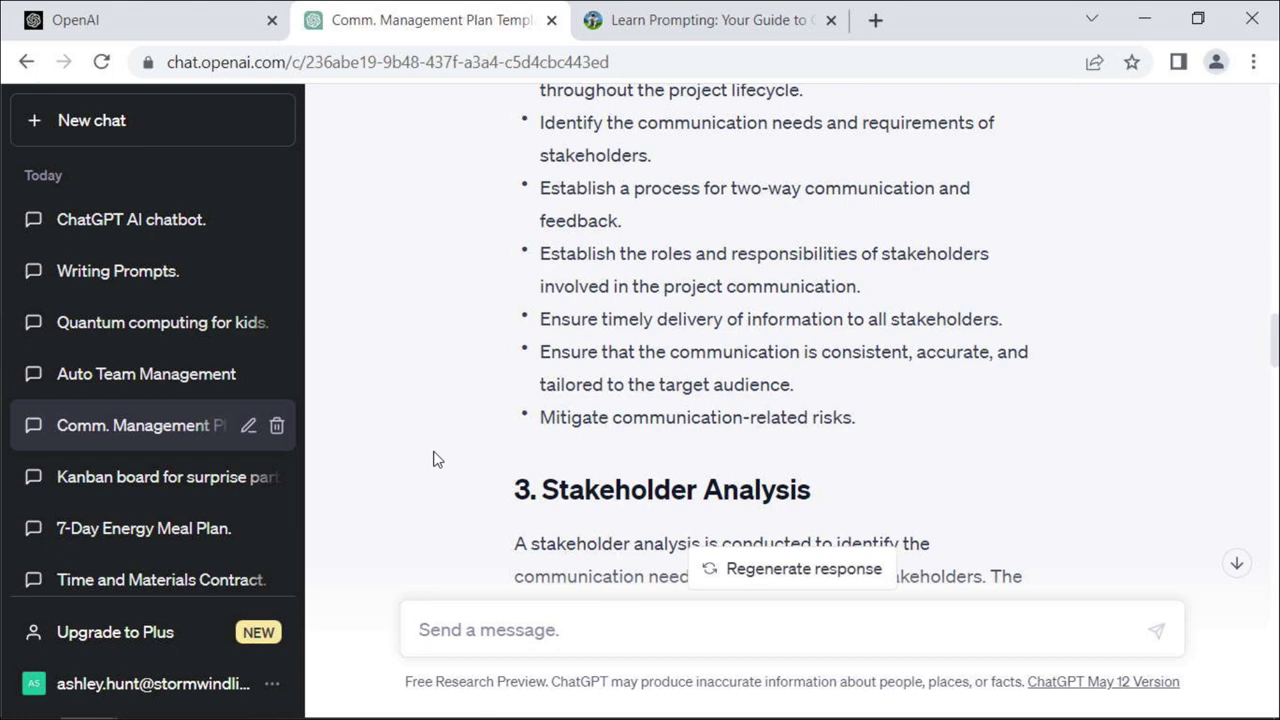
pyautogui.scroll(-4, 434, 460)
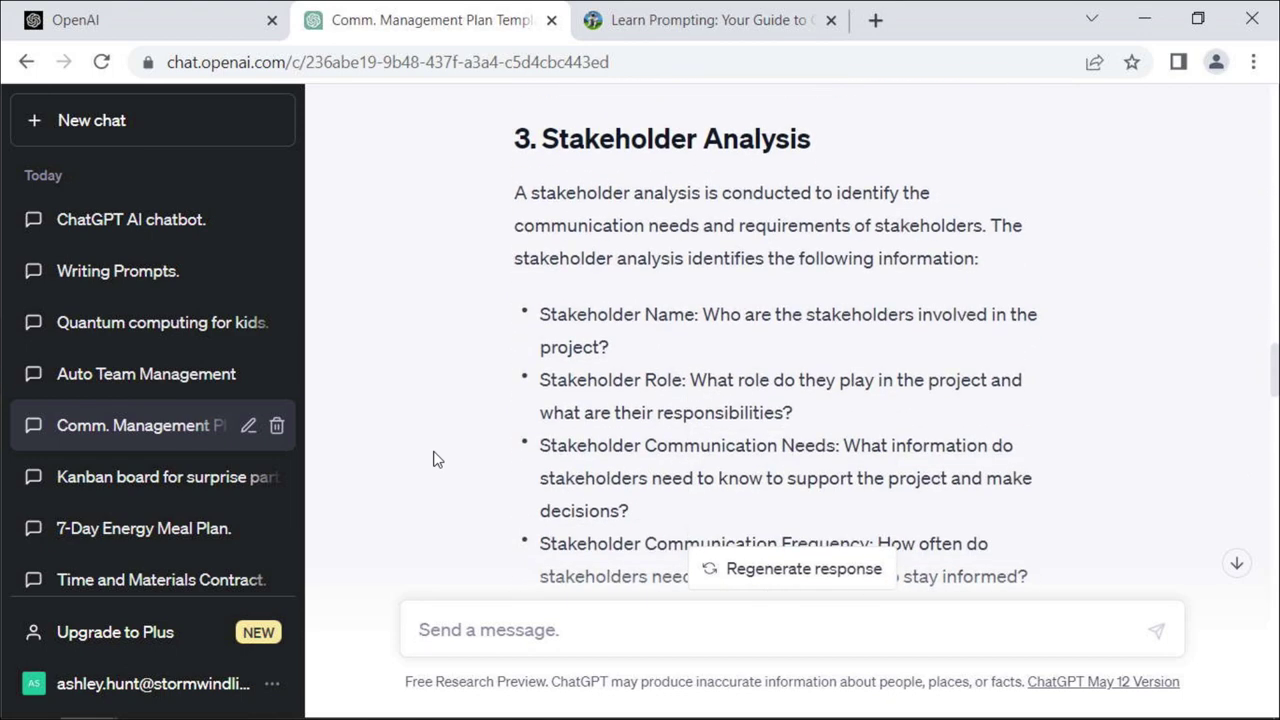
pyautogui.scroll(-1, 434, 460)
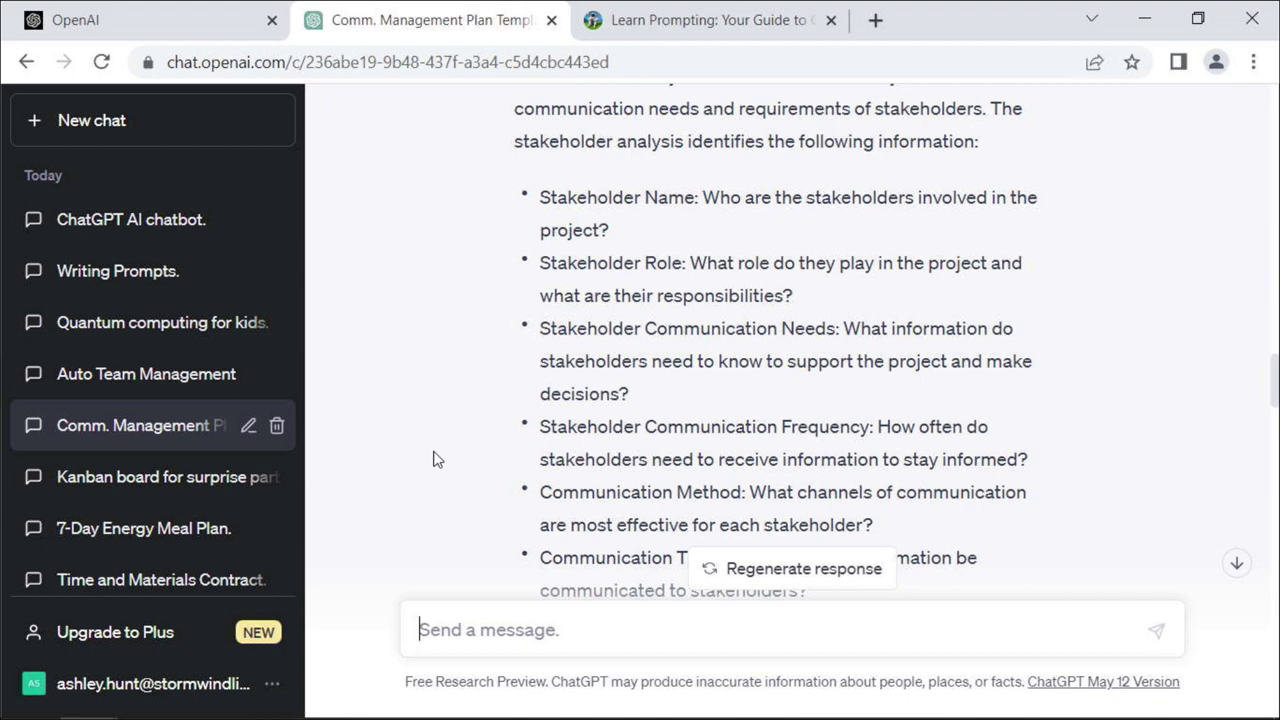
pyautogui.scroll(-2, 434, 460)
pyautogui.scroll(-2, 434, 460)
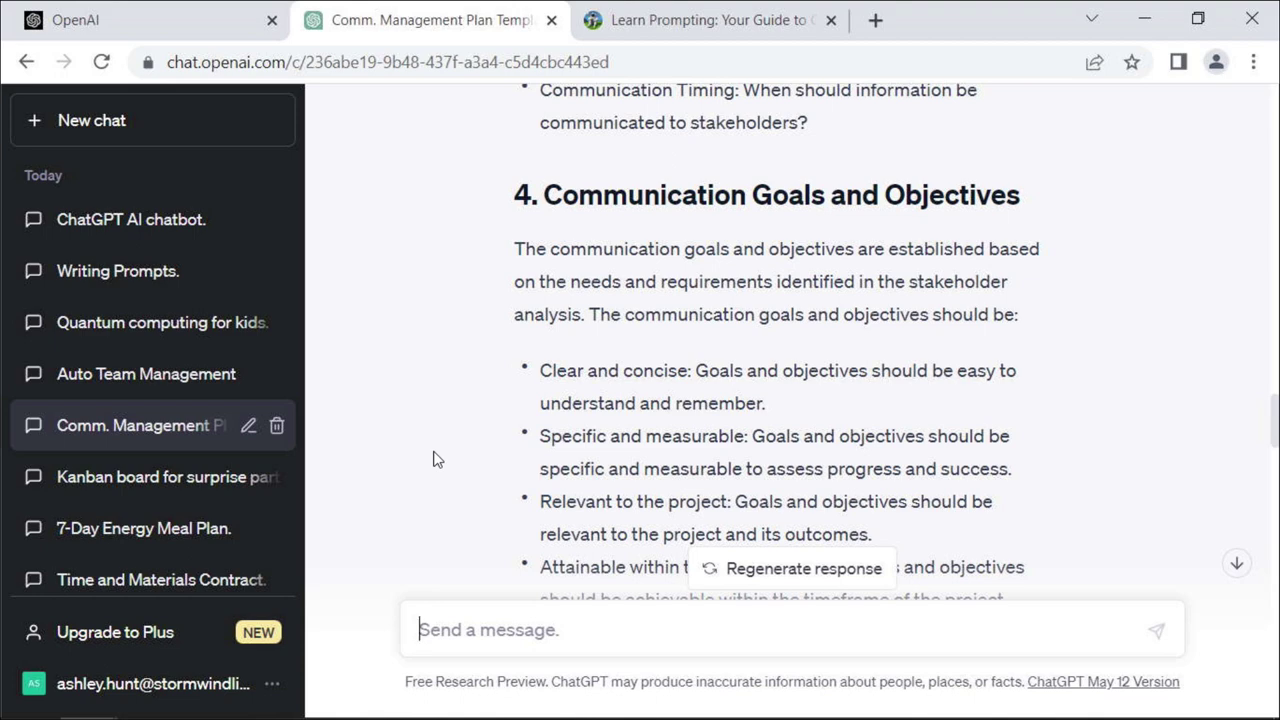
# Read the expanded plan from section 5, Communication Plan, through Feedback Mechanisms to the "Please continue" prompt and its reply.
pyautogui.scroll(-3, 480, 457)
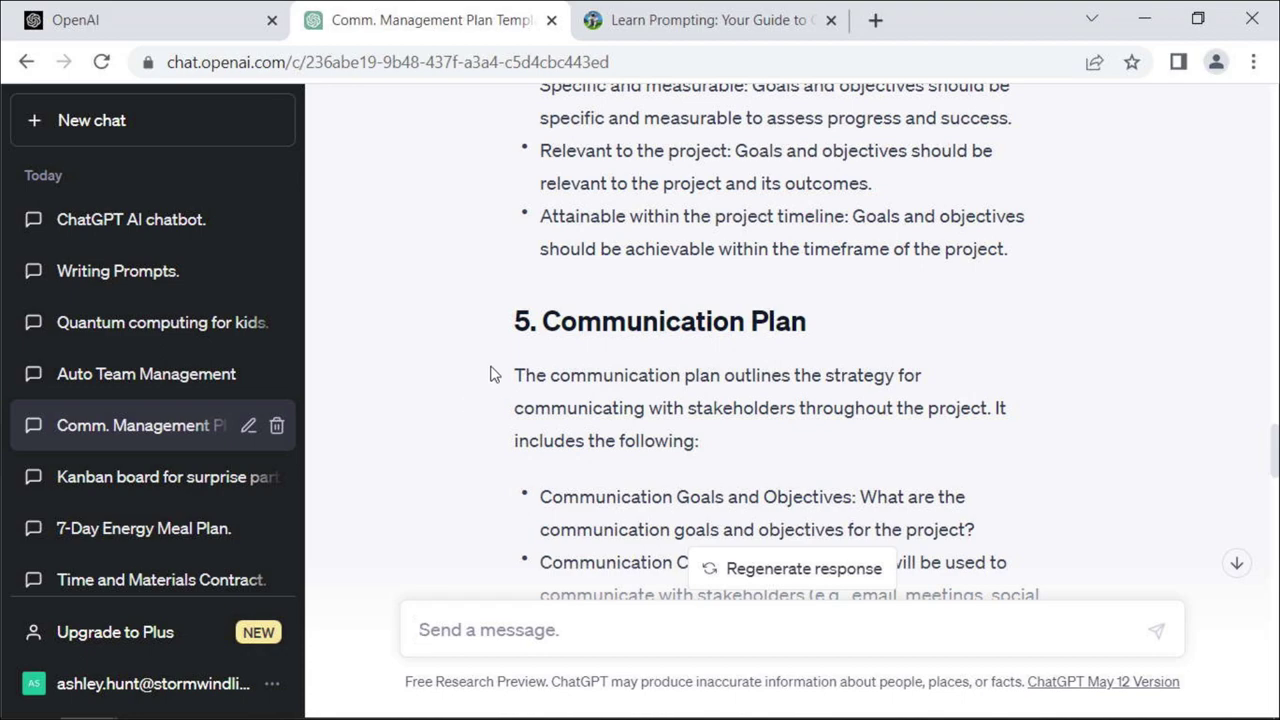
pyautogui.scroll(-5, 491, 371)
pyautogui.scroll(-3, 476, 328)
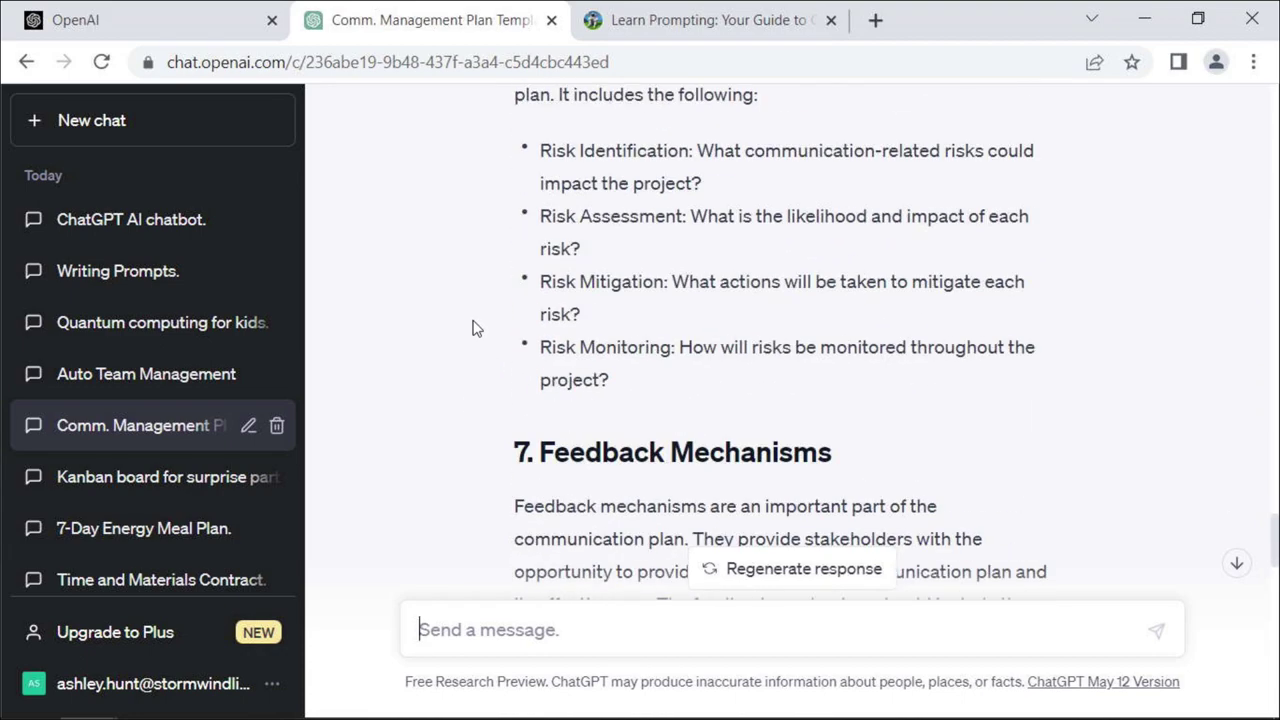
pyautogui.scroll(-3, 474, 325)
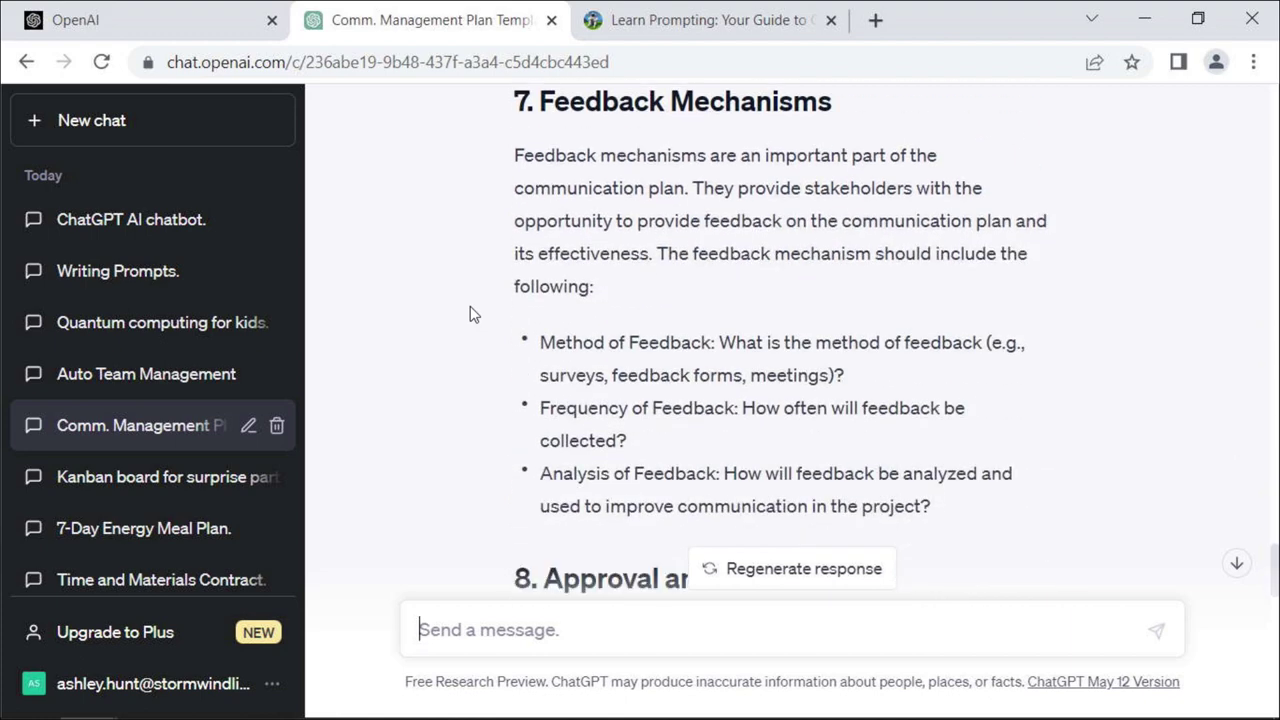
pyautogui.write('Please continue')
pyautogui.press('Return')
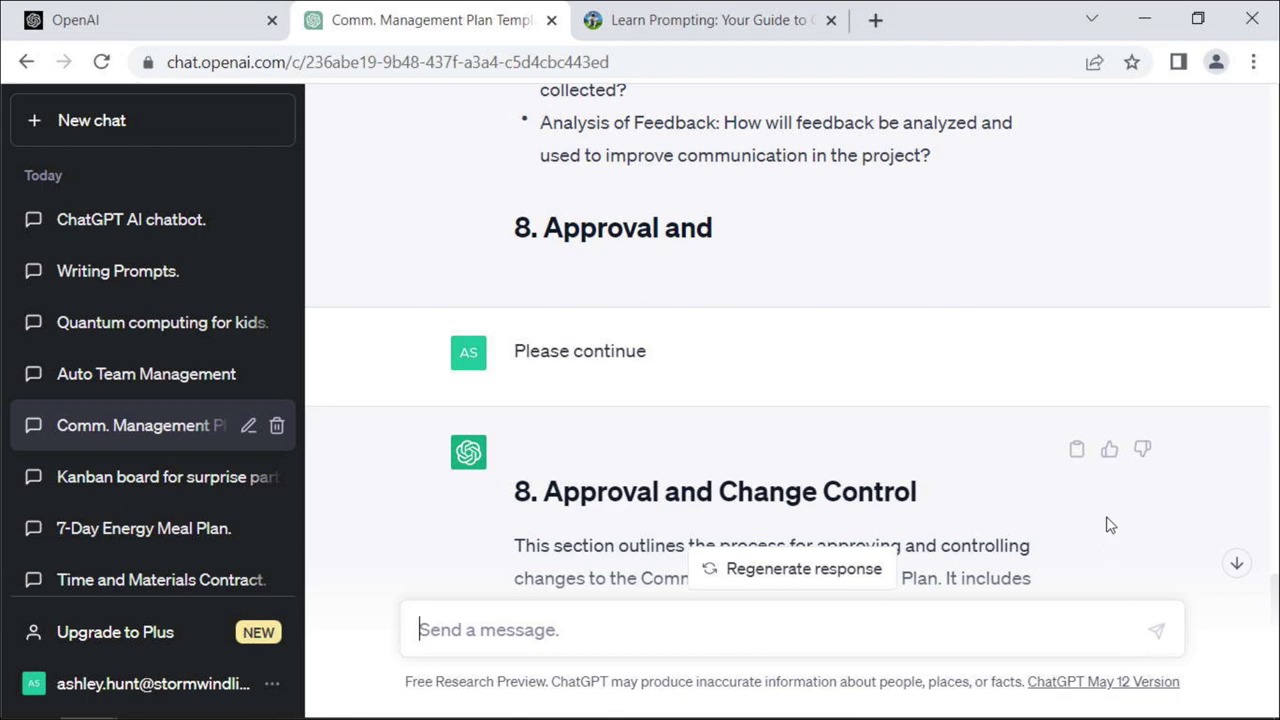
# Give the "Approval and Change Control" response a negative rating without additional feedback, and copy the response.
pyautogui.click(1141, 451)
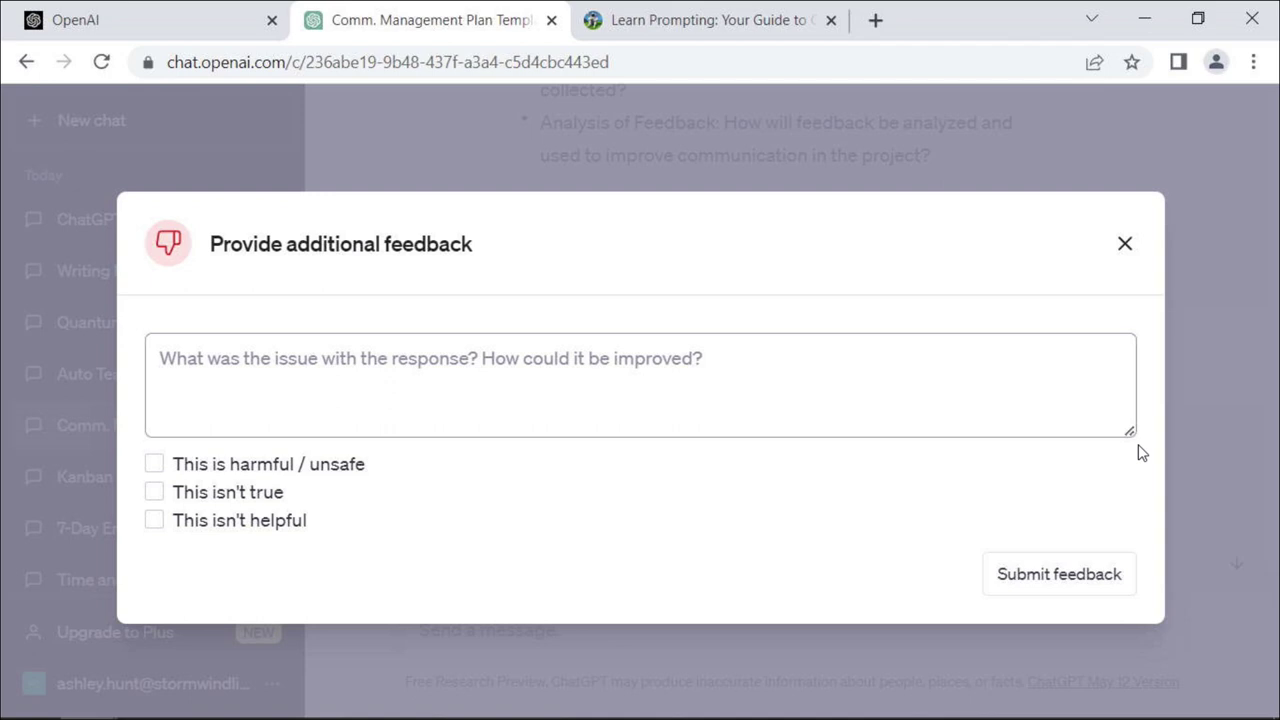
pyautogui.click(1125, 246)
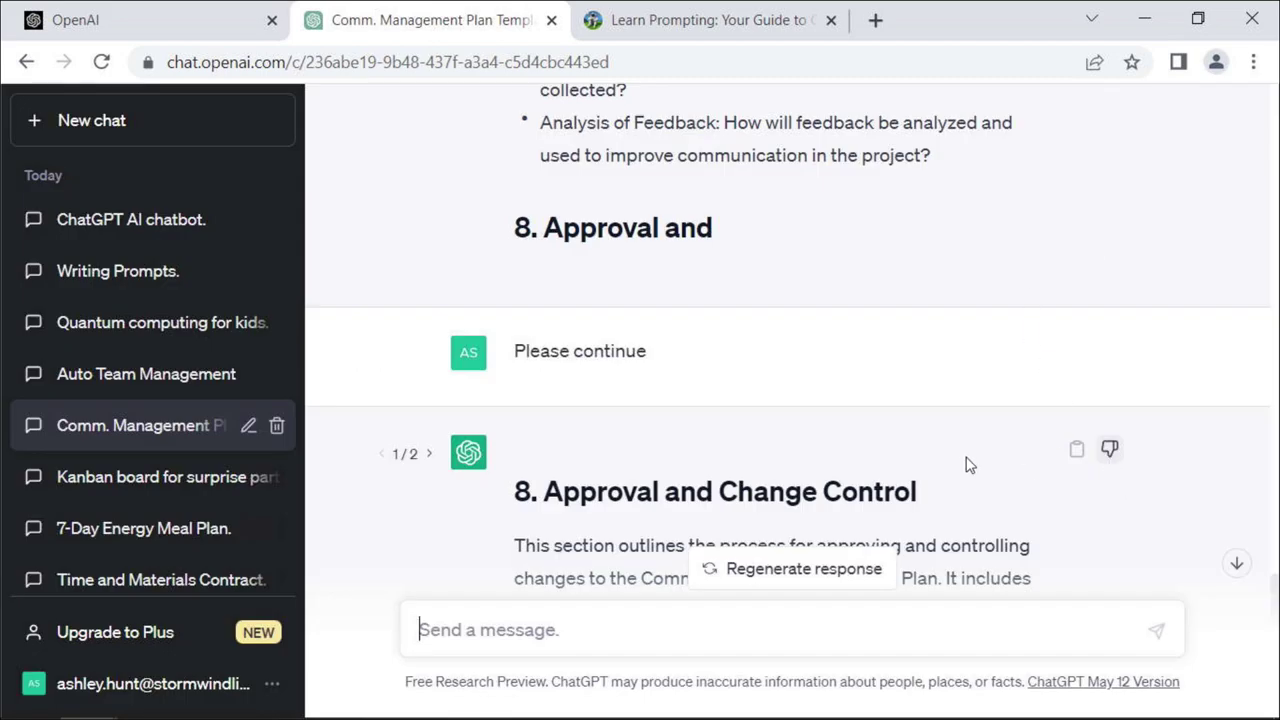
pyautogui.click(1076, 457)
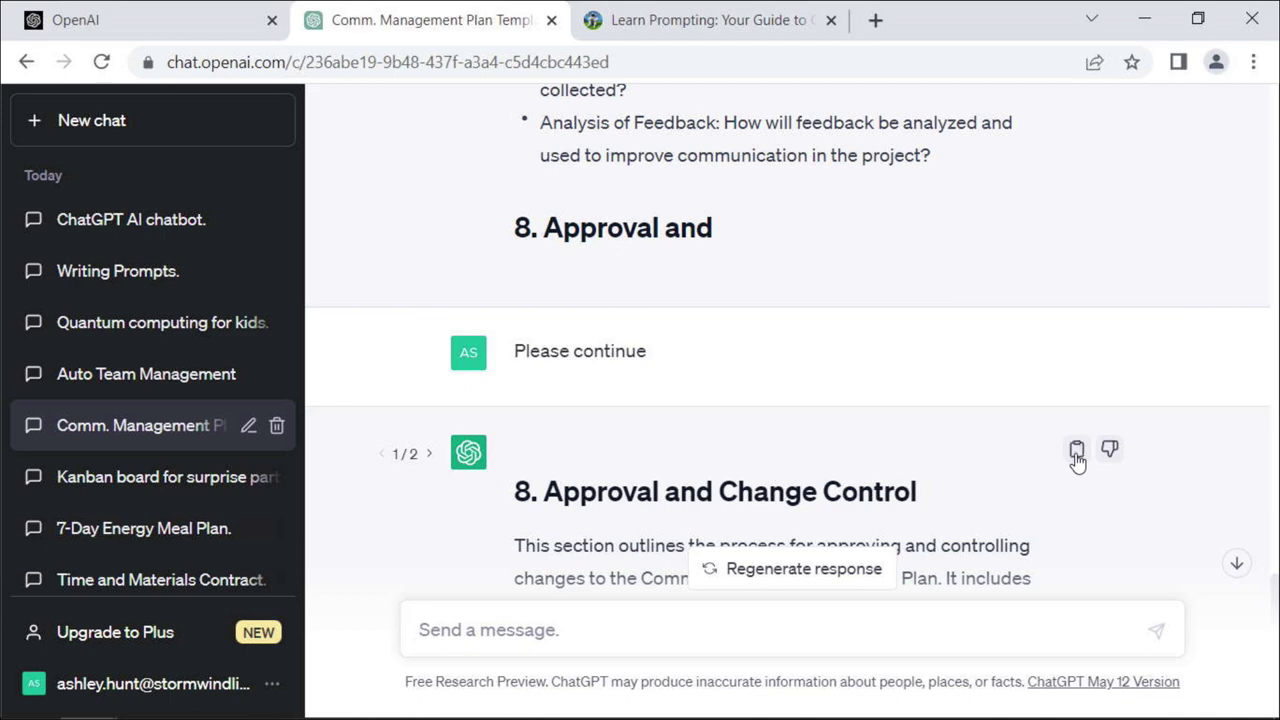
# Compare the two alternative replies to "Please continue" for section 8 and return to the first version.
pyautogui.scroll(-4, 929, 430)
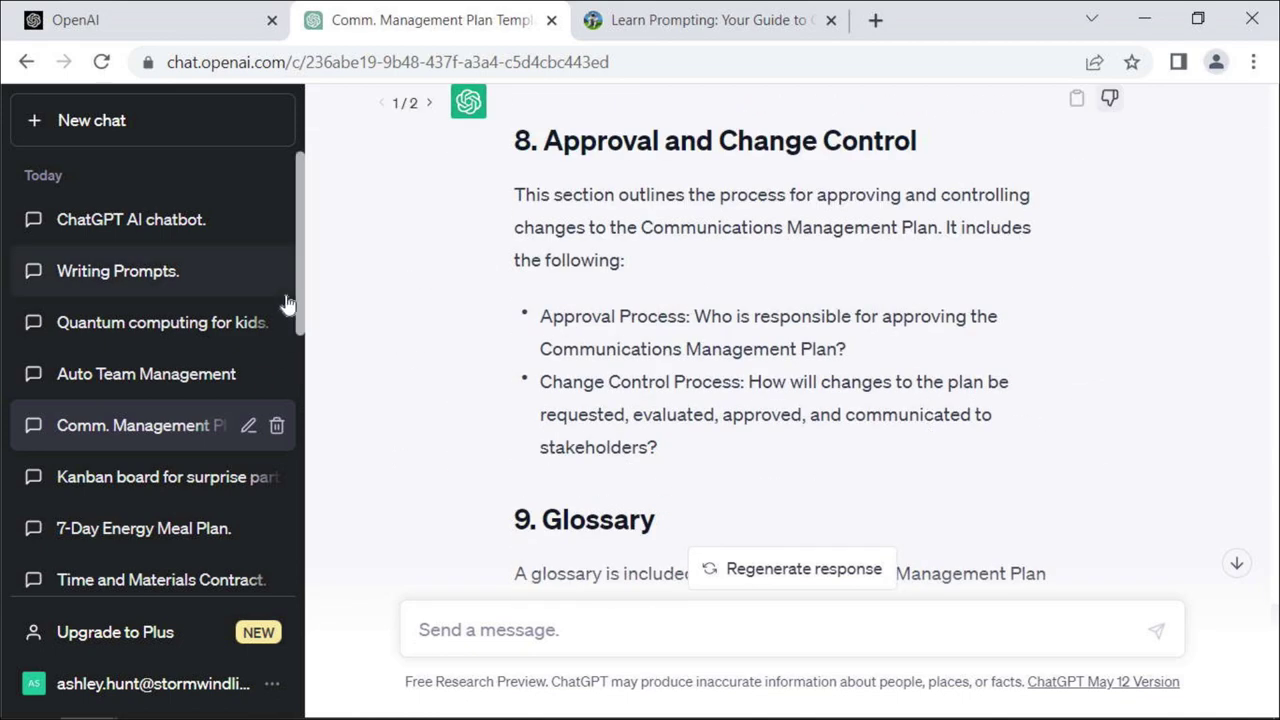
pyautogui.scroll(2, 417, 266)
pyautogui.click(431, 220)
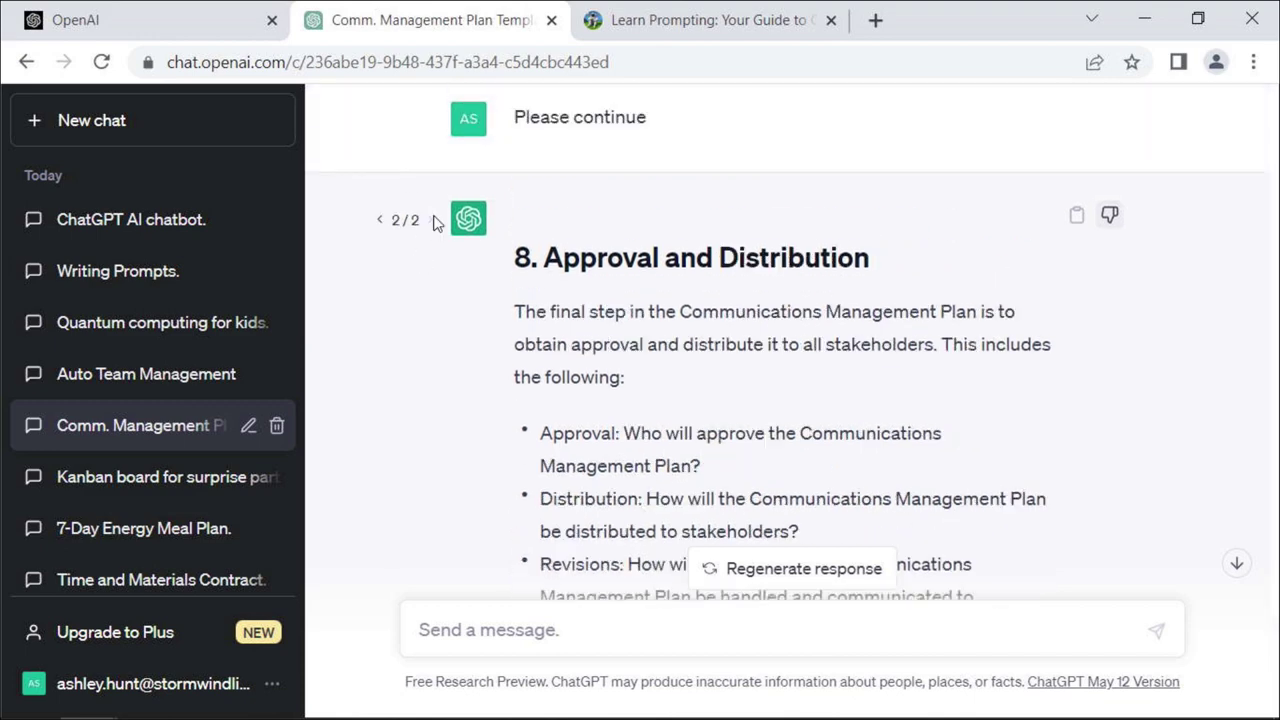
pyautogui.click(379, 222)
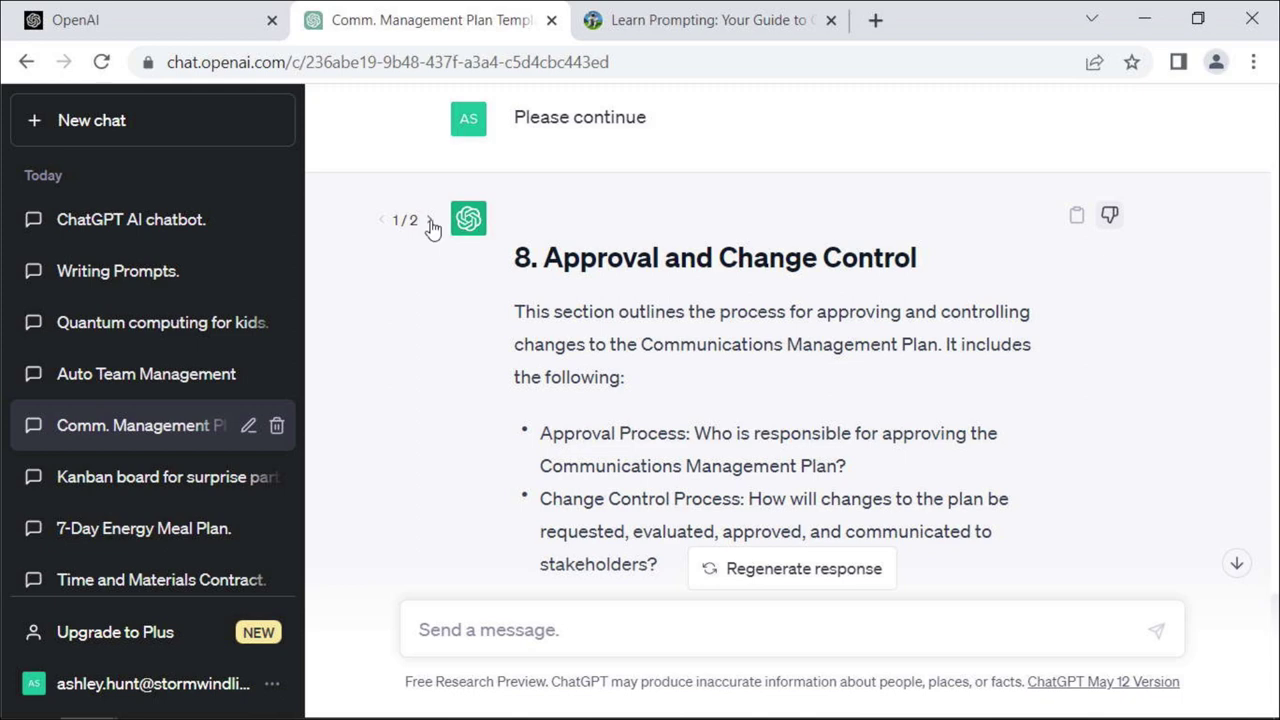
pyautogui.click(431, 222)
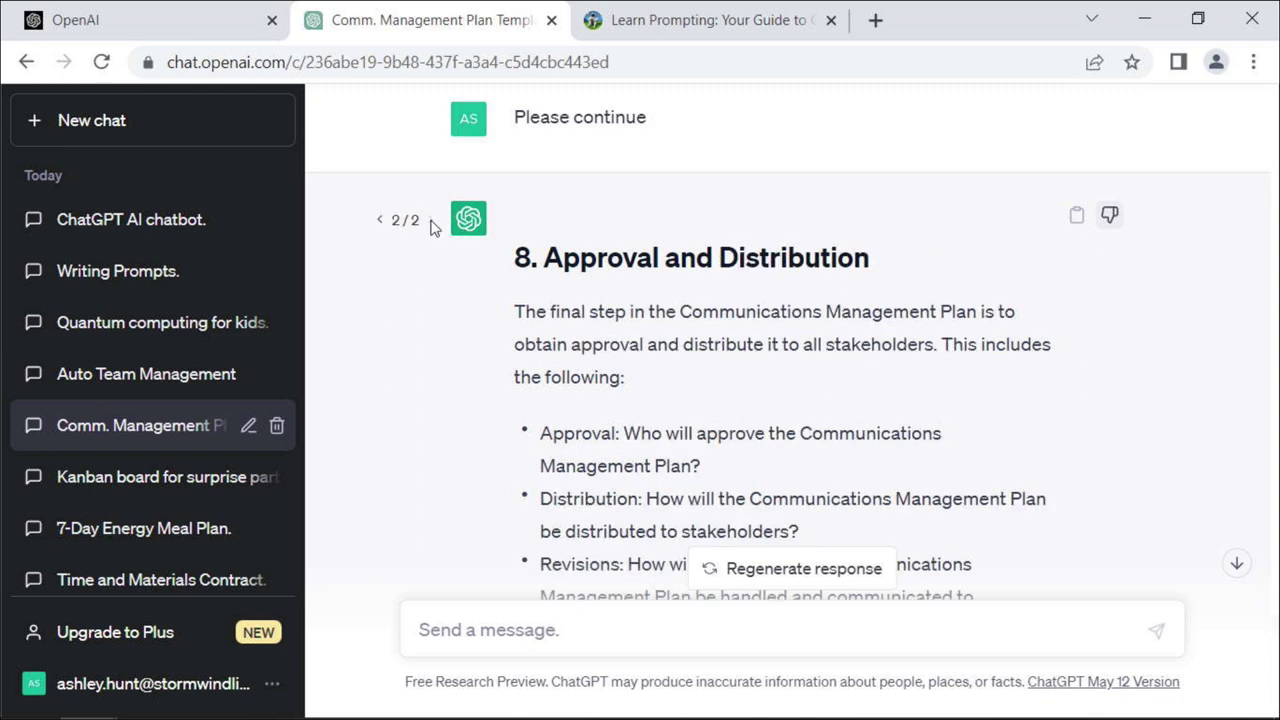
pyautogui.click(381, 221)
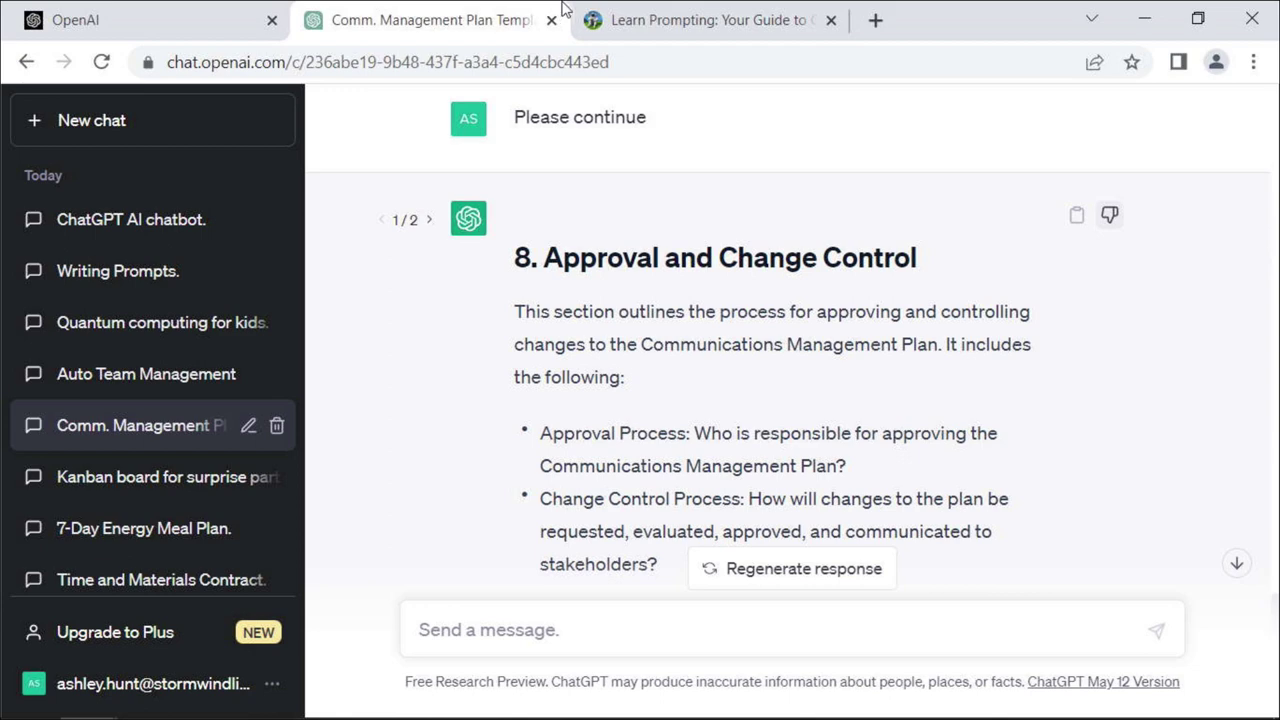
# Open the "7-Day Energy Meal Plan" conversation and read the prompt and the daily meals from Day 1 to Day 7.
pyautogui.click(97, 540)
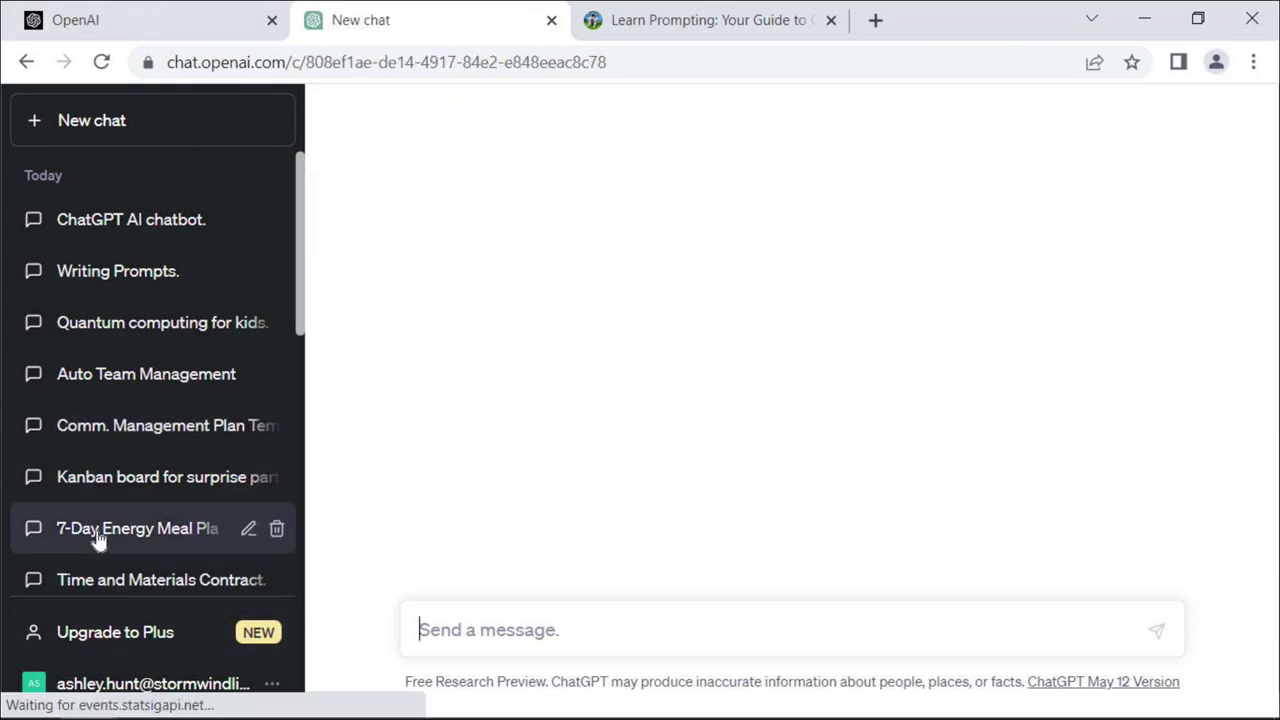
pyautogui.scroll(15, 1180, 440)
pyautogui.scroll(4, 1180, 440)
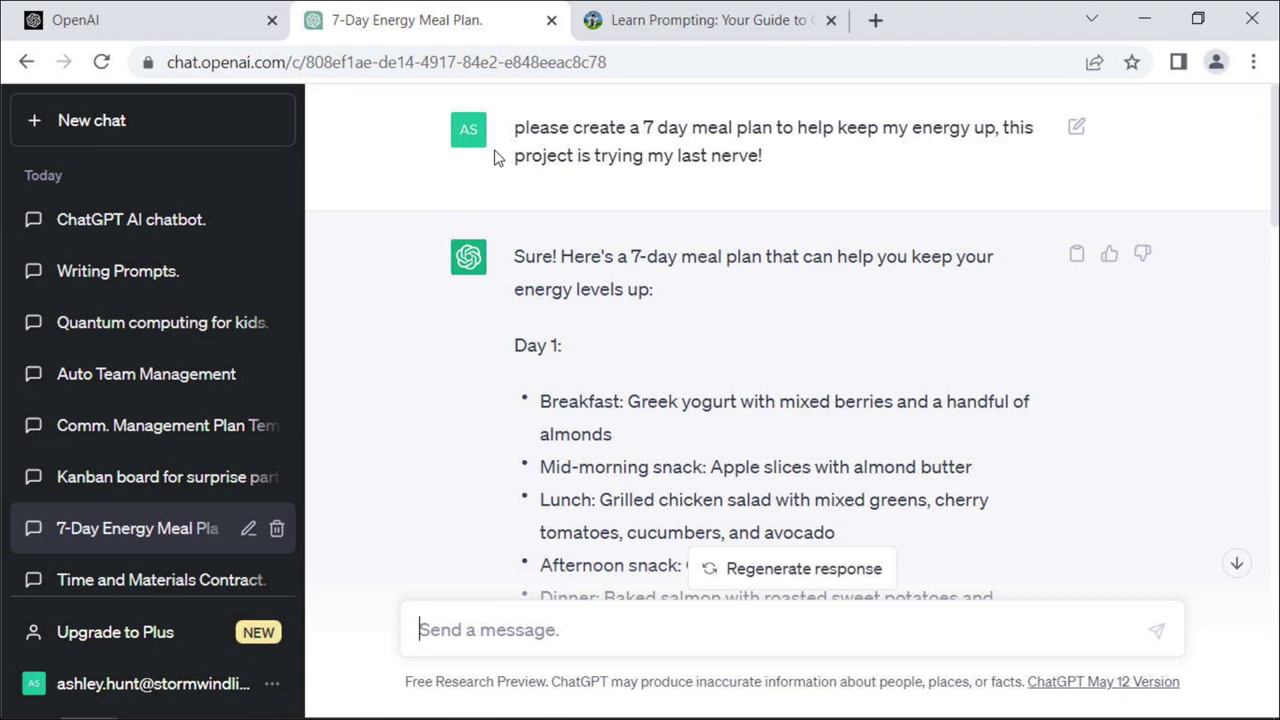
pyautogui.scroll(-4, 458, 380)
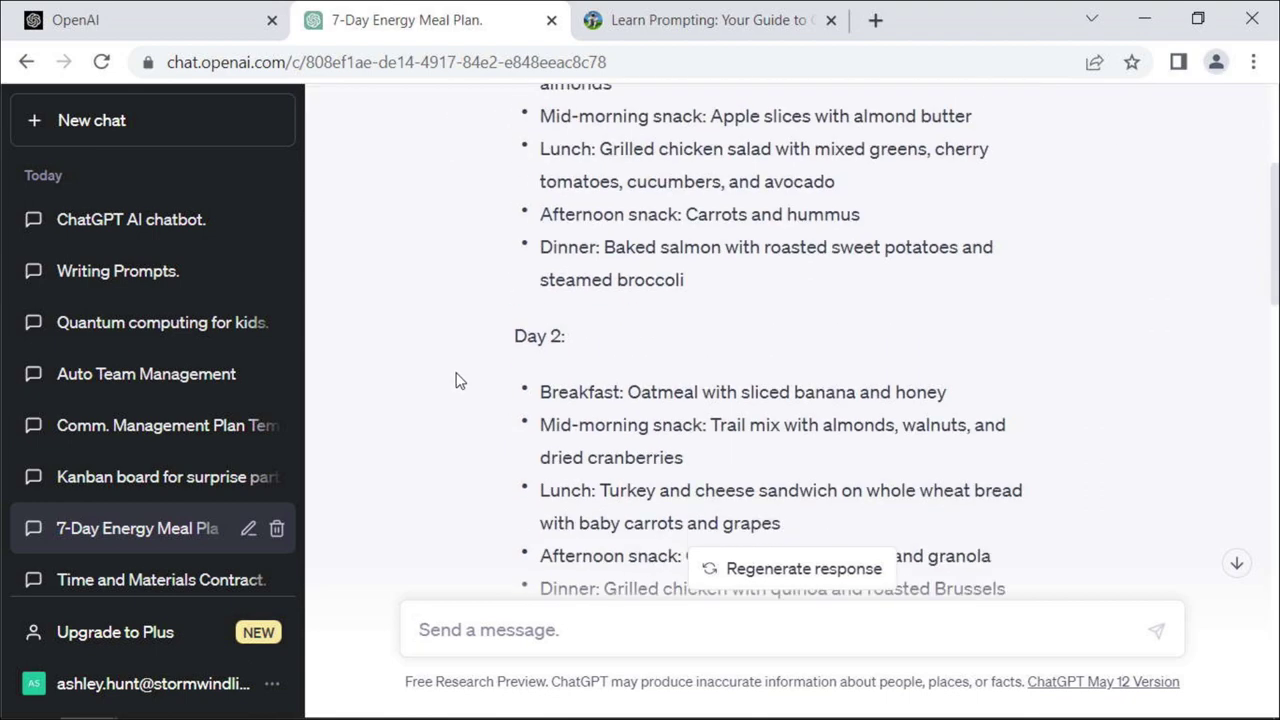
pyautogui.scroll(1, 456, 380)
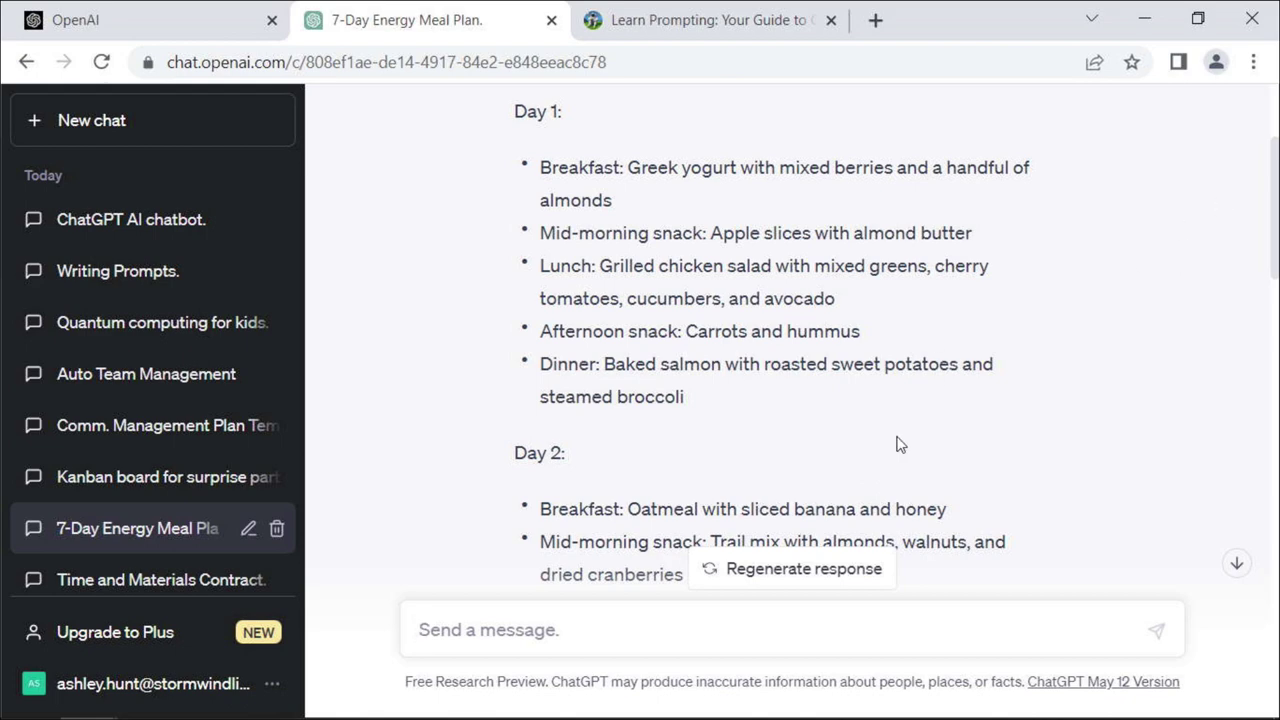
pyautogui.scroll(-20, 891, 394)
pyautogui.scroll(20, 963, 263)
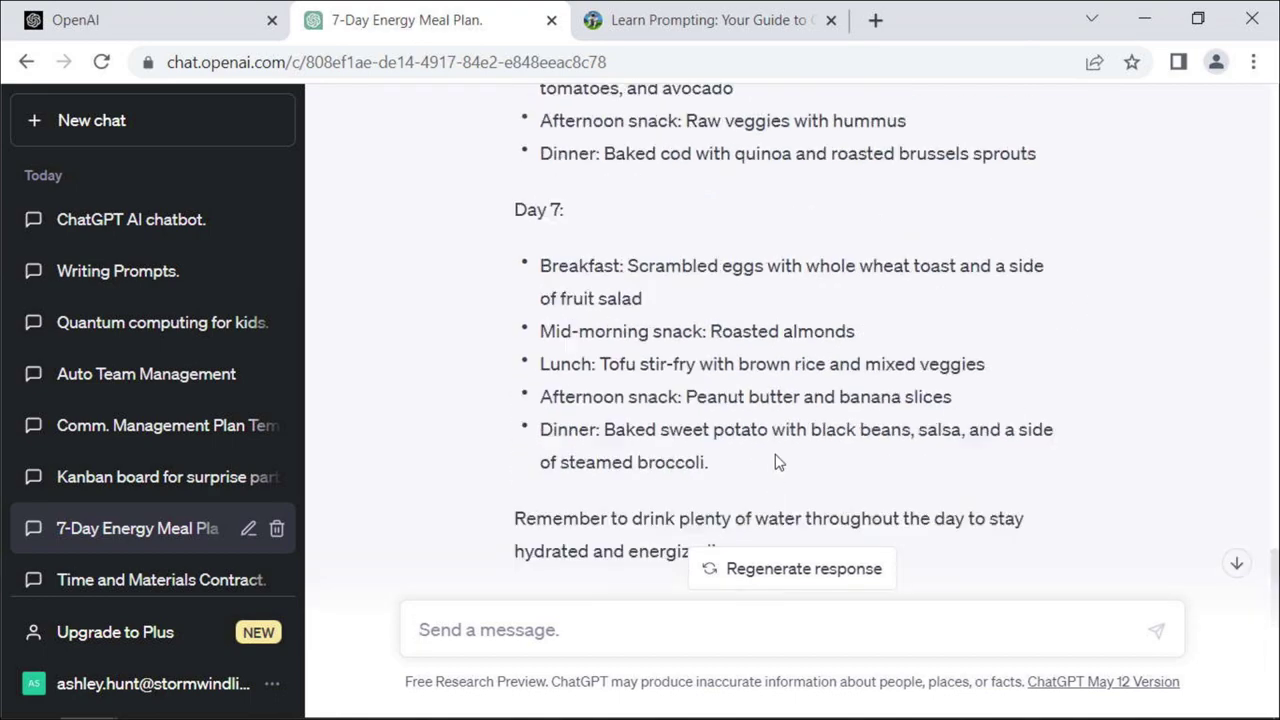
# Give the 7-day meal plan response a negative rating and dismiss the additional feedback form without submitting any comments.
pyautogui.scroll(2, 963, 263)
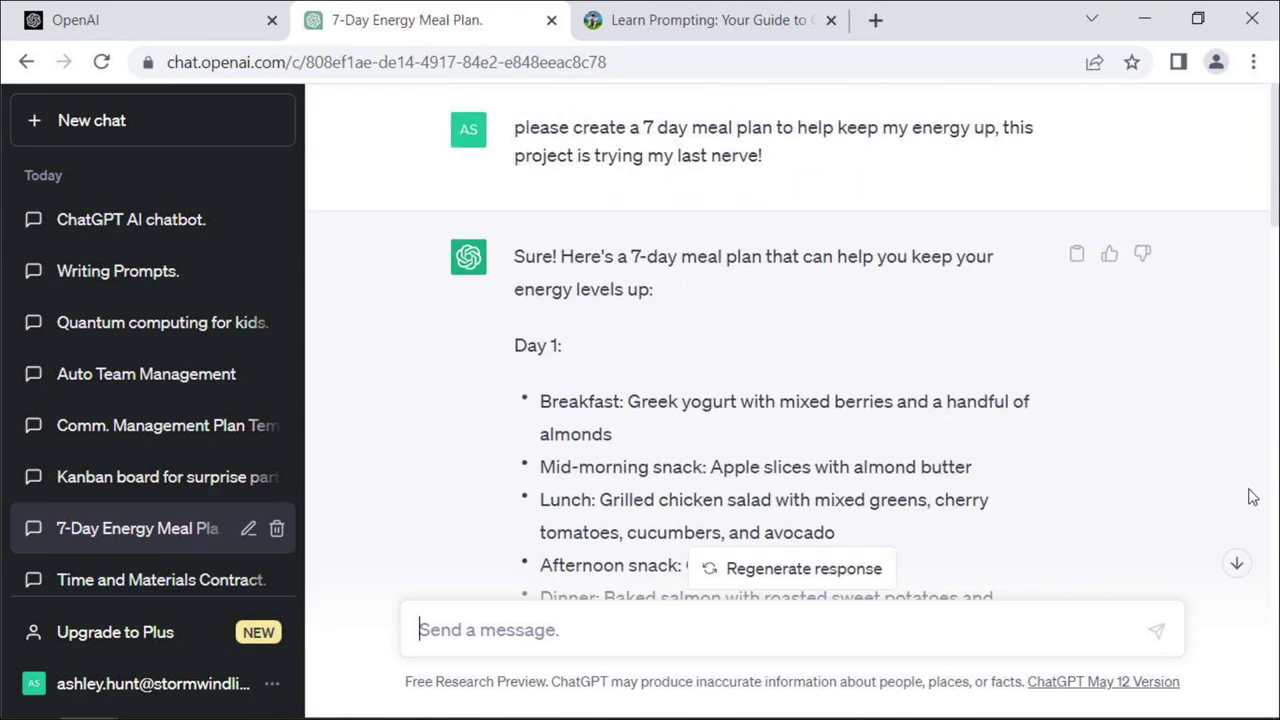
pyautogui.click(1143, 256)
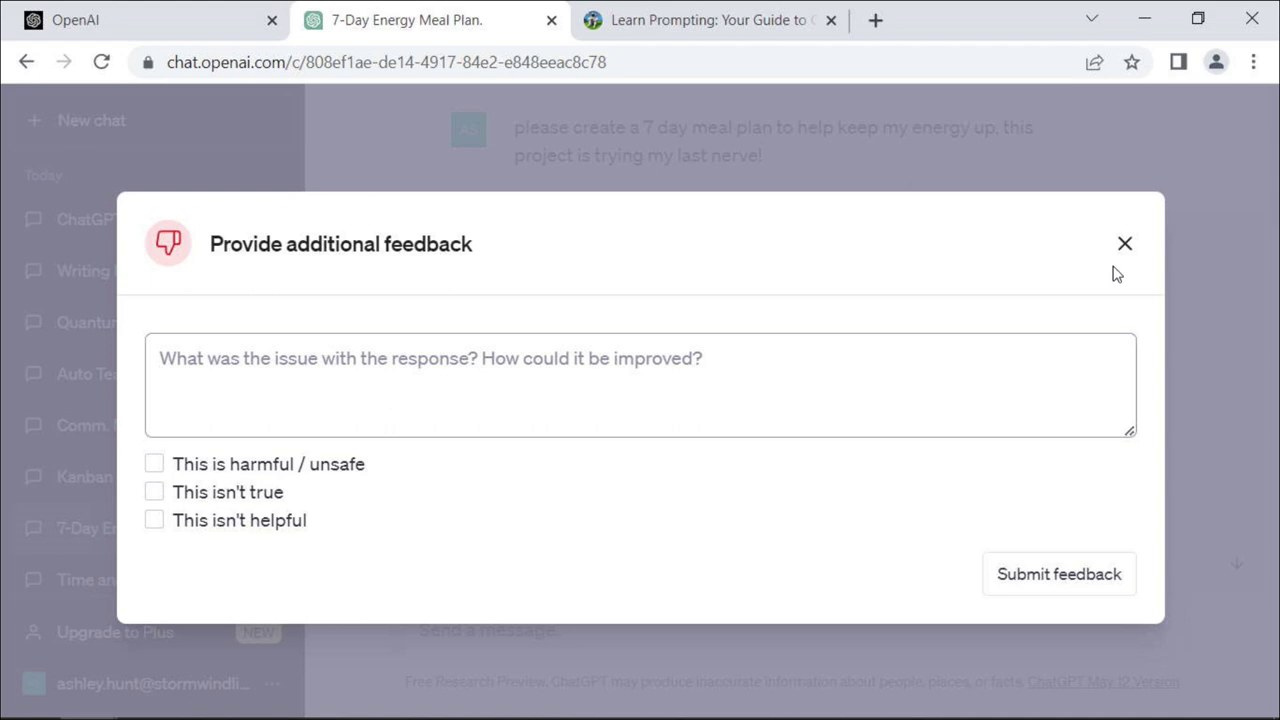
pyautogui.click(518, 342)
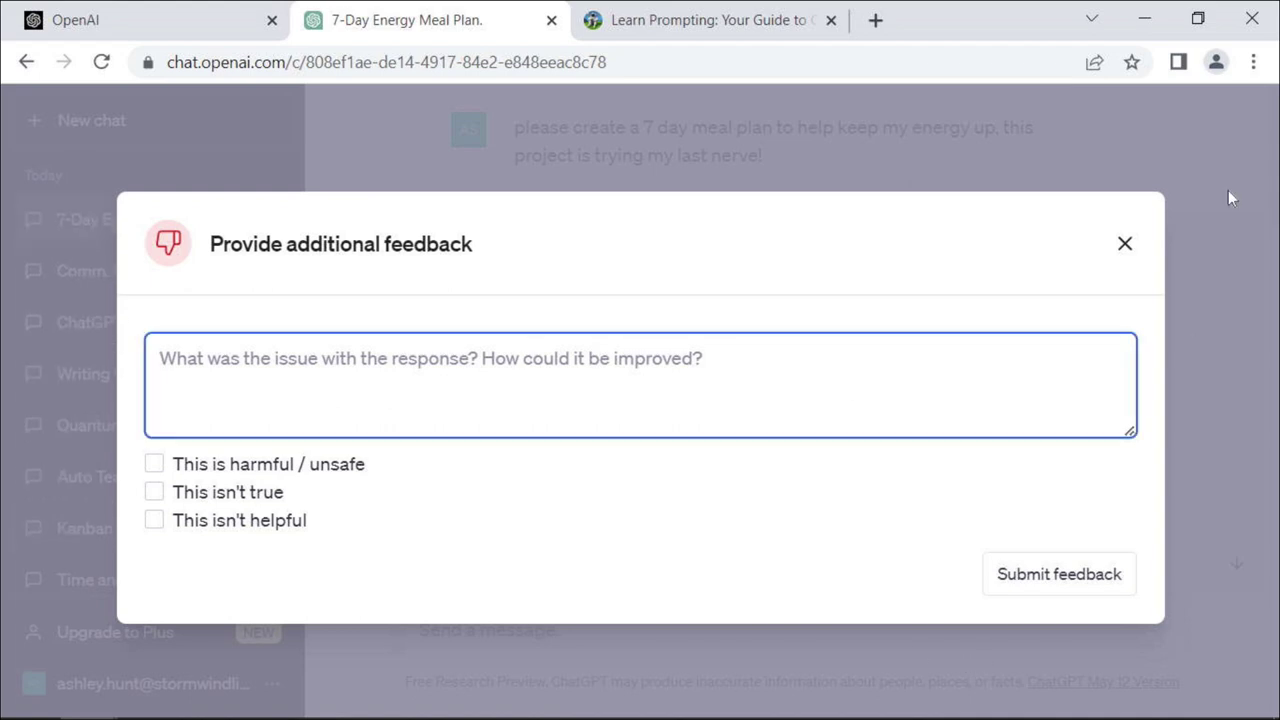
pyautogui.click(1124, 248)
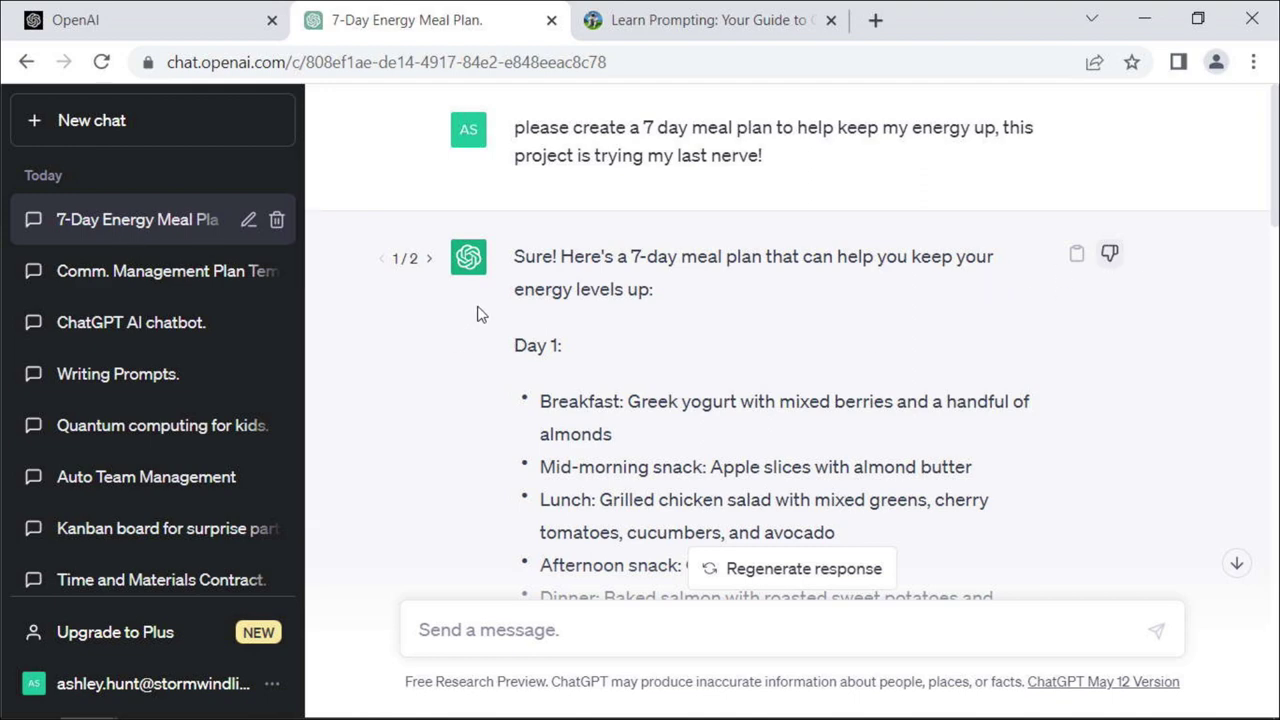
# Compare the two alternative 7-day meal plan responses and return to the first version.
pyautogui.click(429, 260)
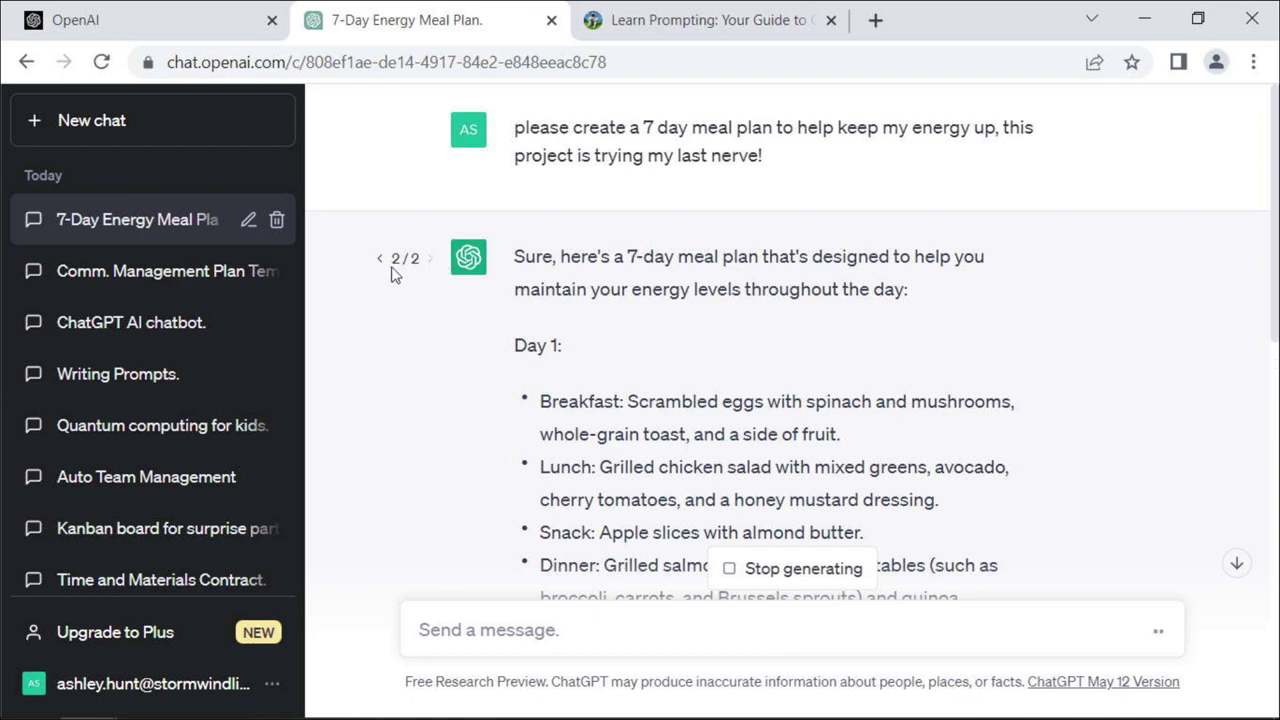
pyautogui.click(377, 262)
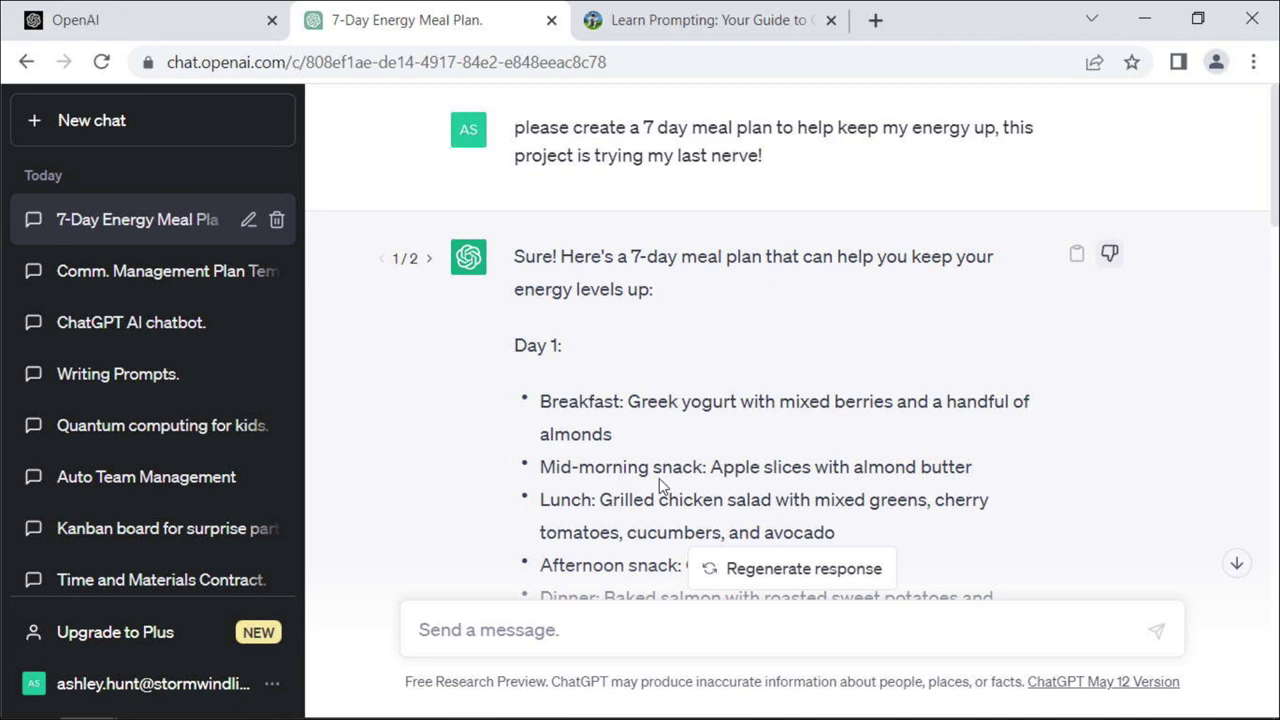
pyautogui.click(428, 261)
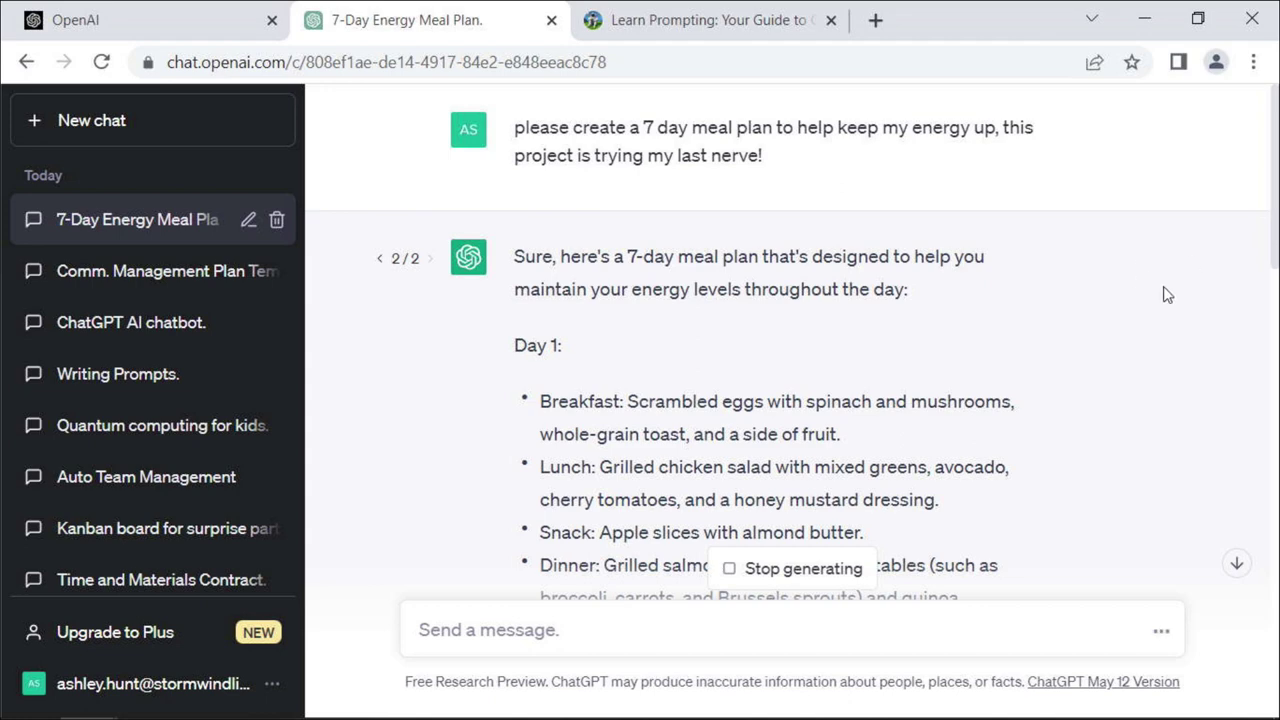
pyautogui.click(381, 260)
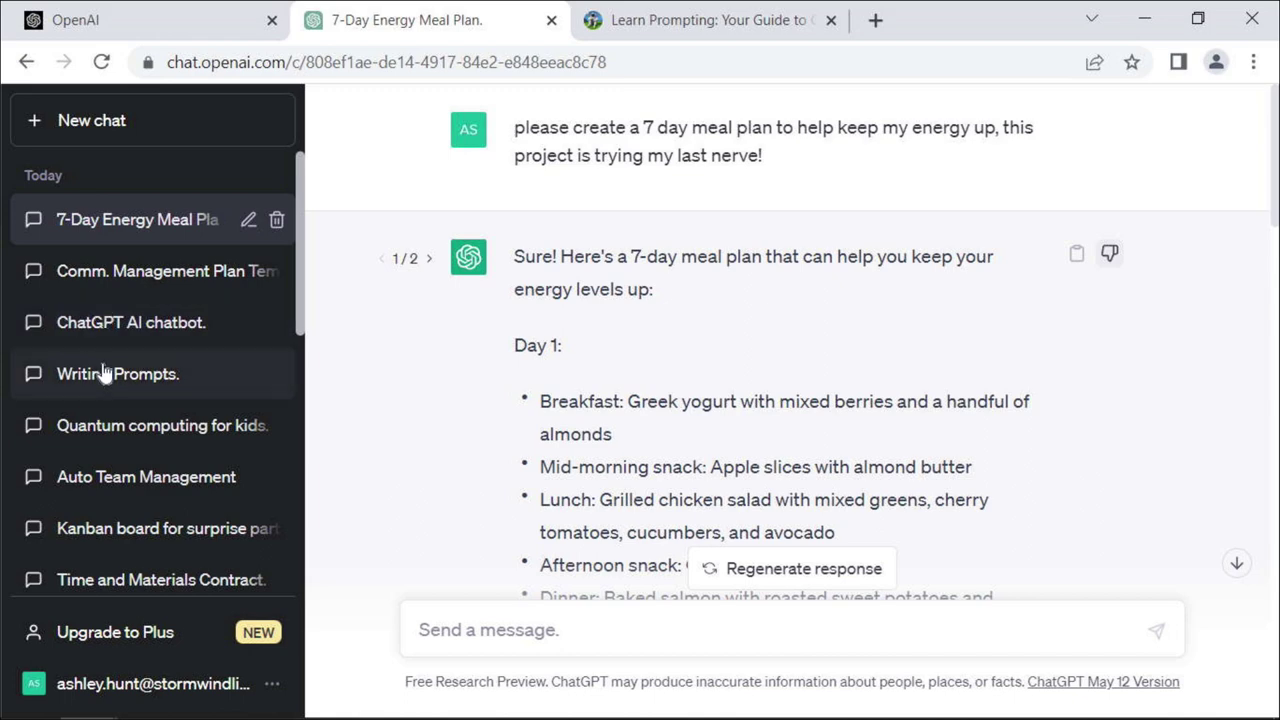
# Open the "Time and Materials Contract" conversation and read the prompt and the contract clauses from Scope of Services to Independent Contractor Status.
pyautogui.scroll(-3, 143, 376)
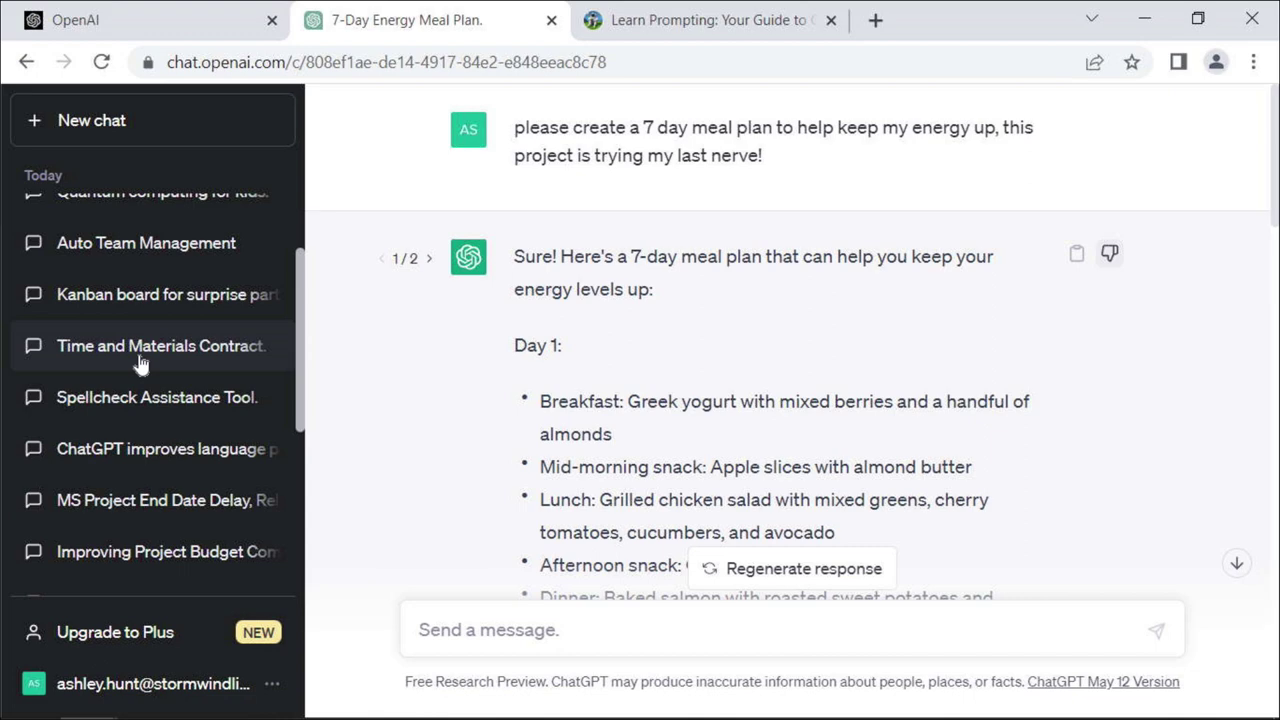
pyautogui.click(140, 350)
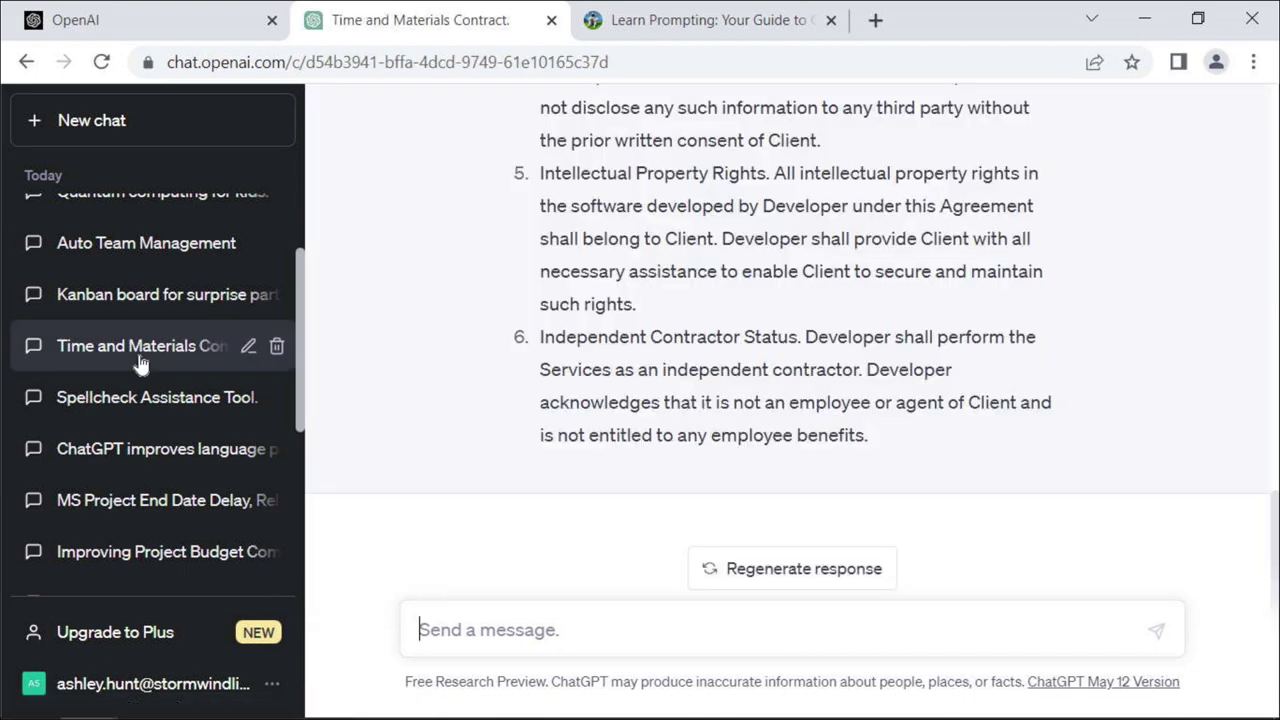
pyautogui.scroll(10, 580, 275)
pyautogui.scroll(3, 580, 275)
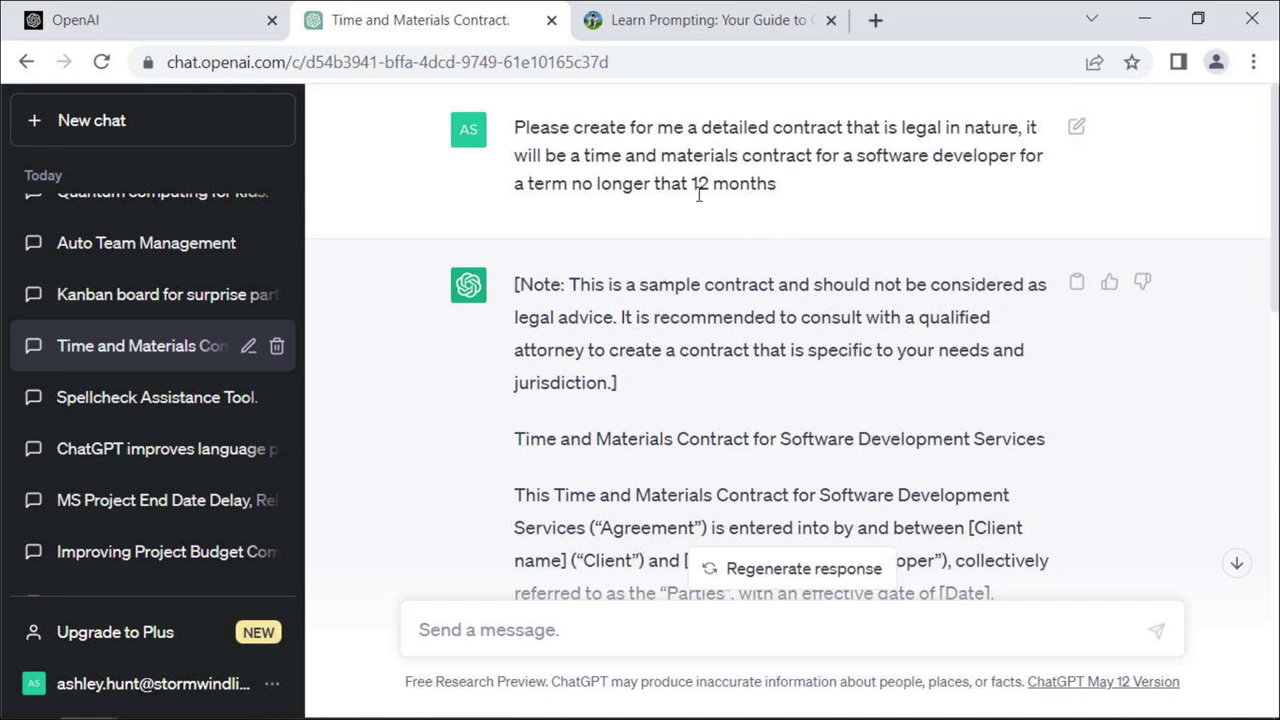
pyautogui.scroll(-2, 495, 420)
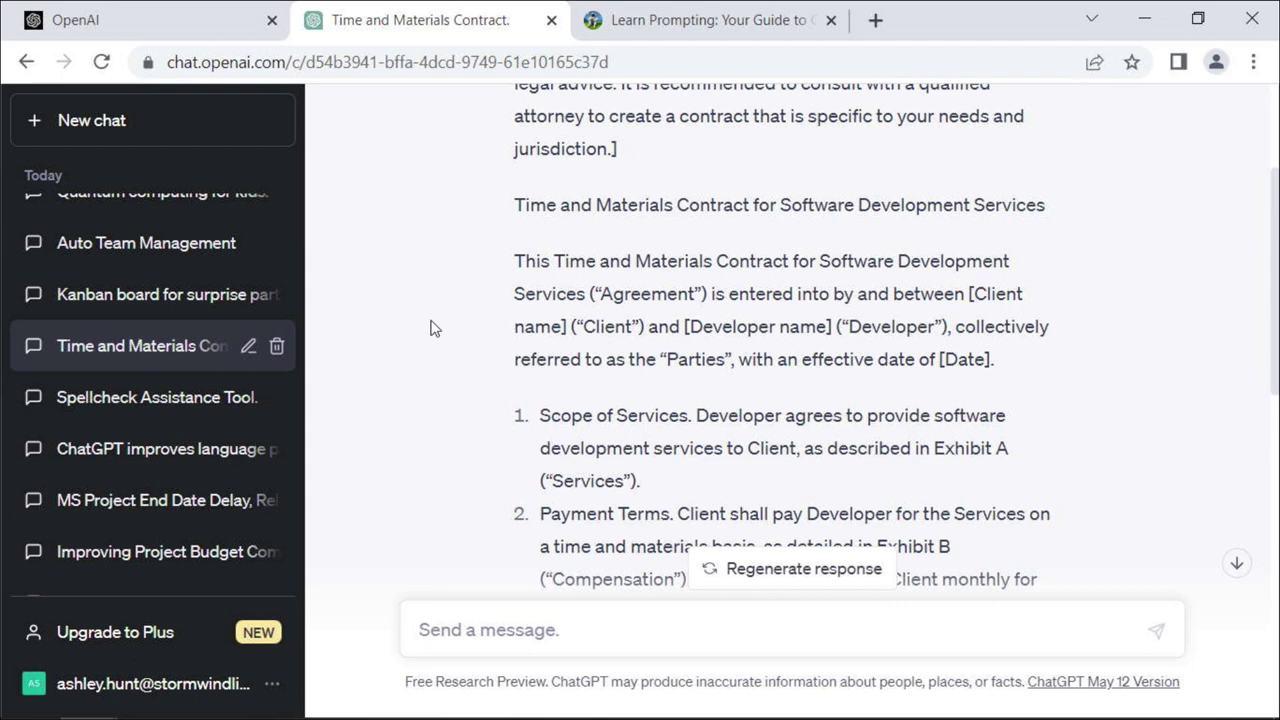
pyautogui.scroll(-2, 432, 328)
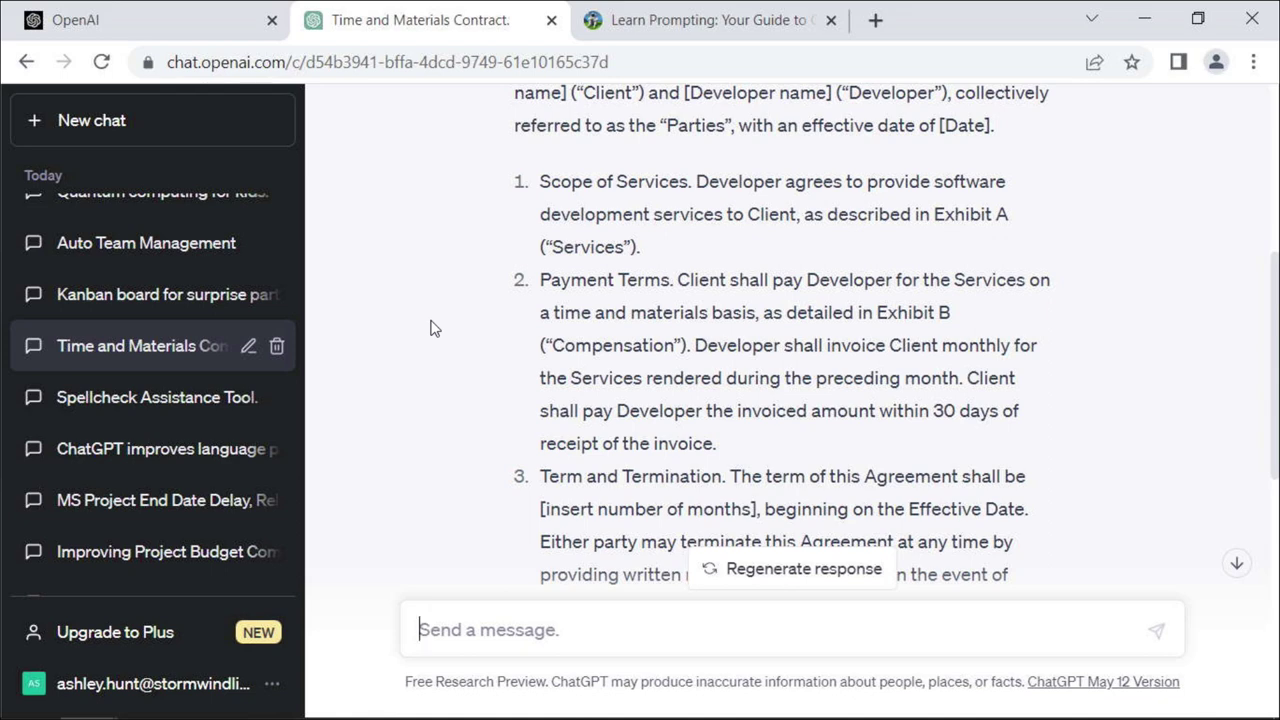
pyautogui.scroll(-3, 432, 328)
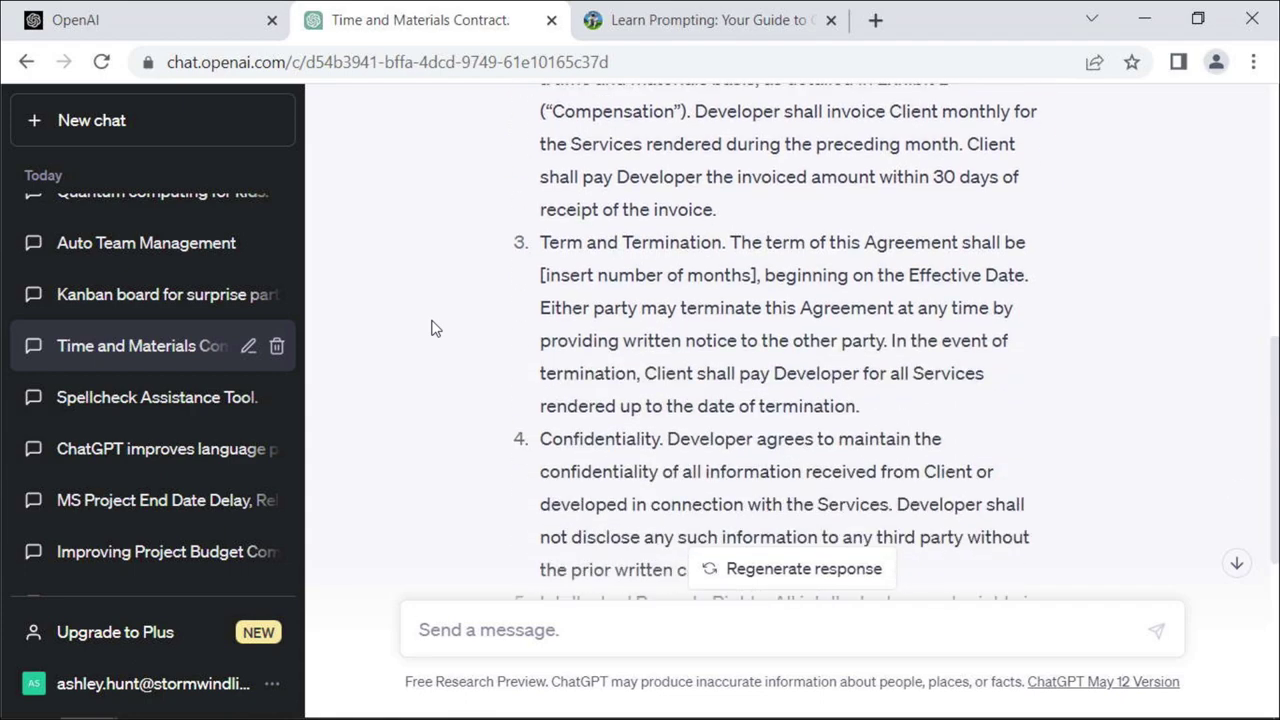
pyautogui.scroll(-3, 432, 328)
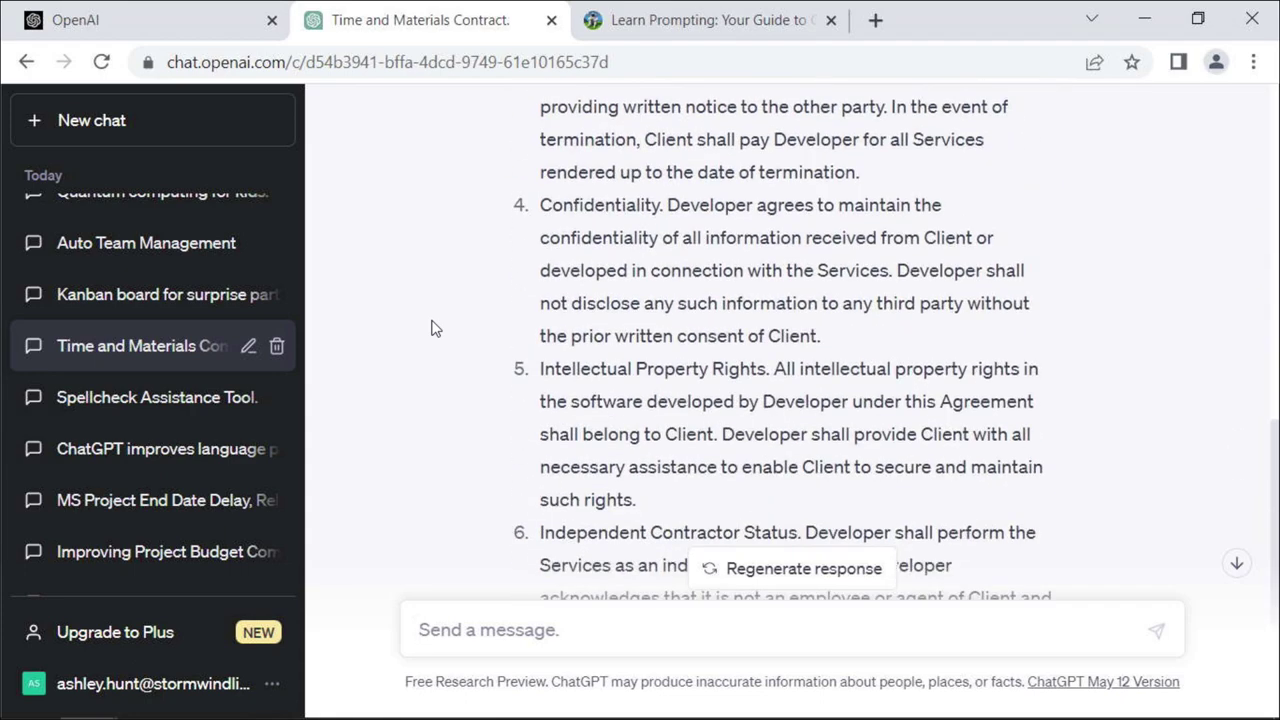
pyautogui.scroll(-3, 432, 328)
pyautogui.scroll(12, 432, 328)
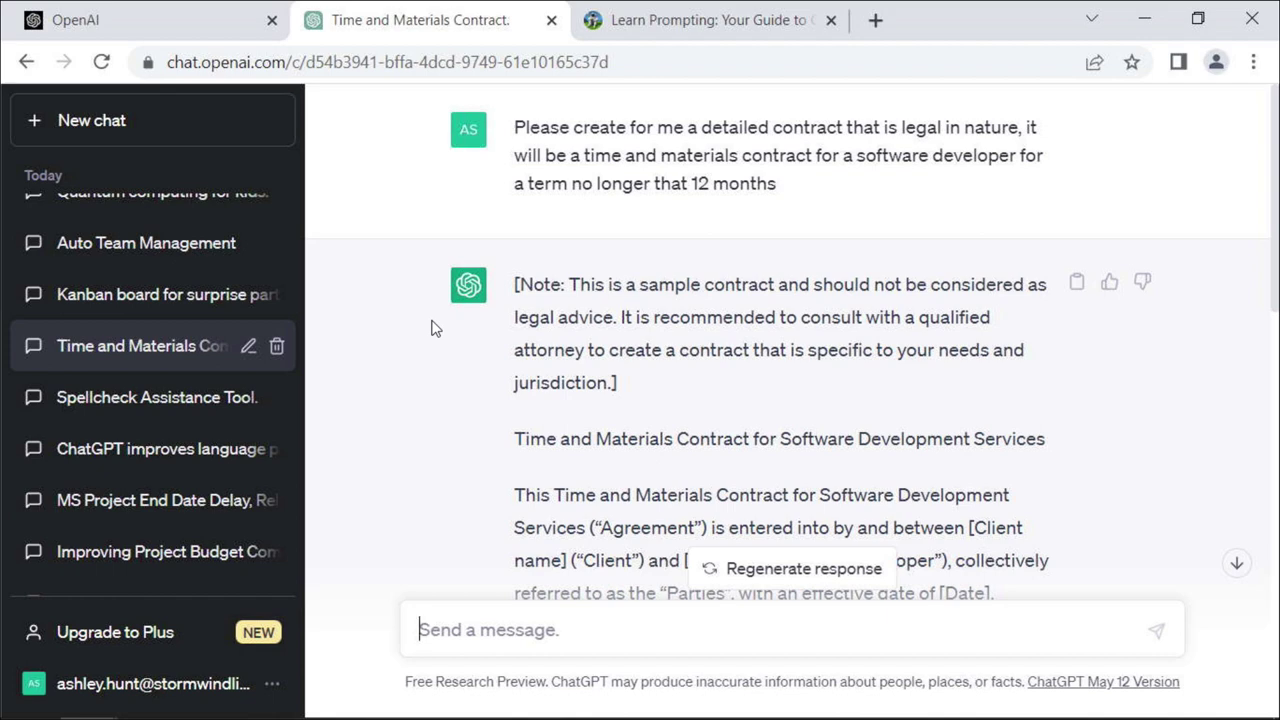
# Open the "Spellcheck Assistance Tool" conversation and read the three-sentence user story prompt and its reply.
pyautogui.click(118, 399)
pyautogui.scroll(1, 409, 466)
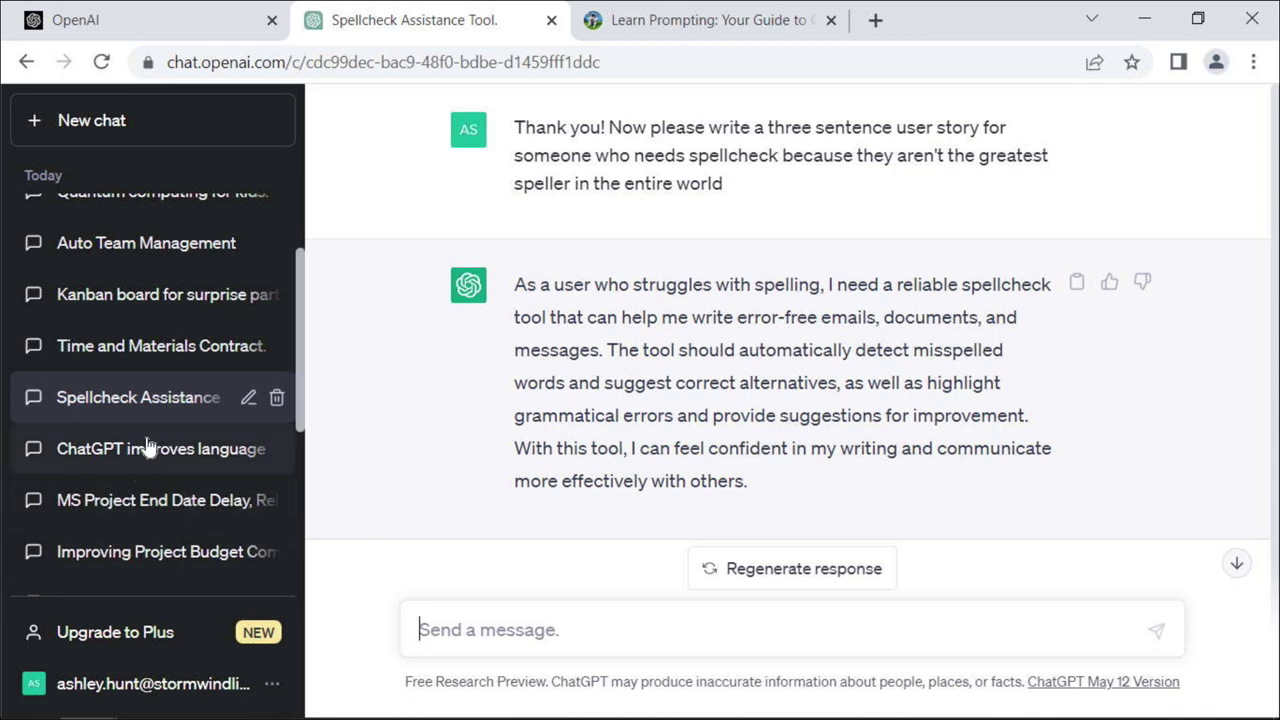
pyautogui.scroll(2, 150, 449)
pyautogui.scroll(2, 148, 445)
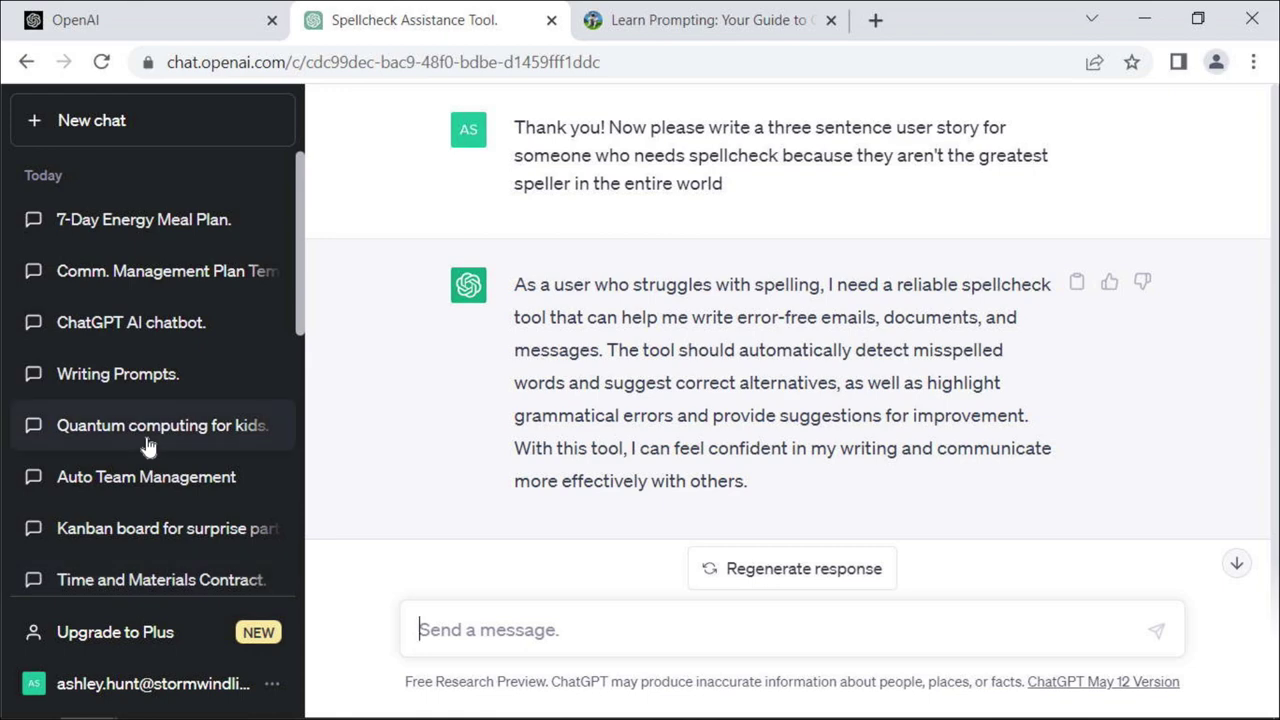
# Open the "Virtual Team Building Ideas" conversation and read the prompt and the list of 10 ideas for virtual team members.
pyautogui.scroll(-10, 147, 445)
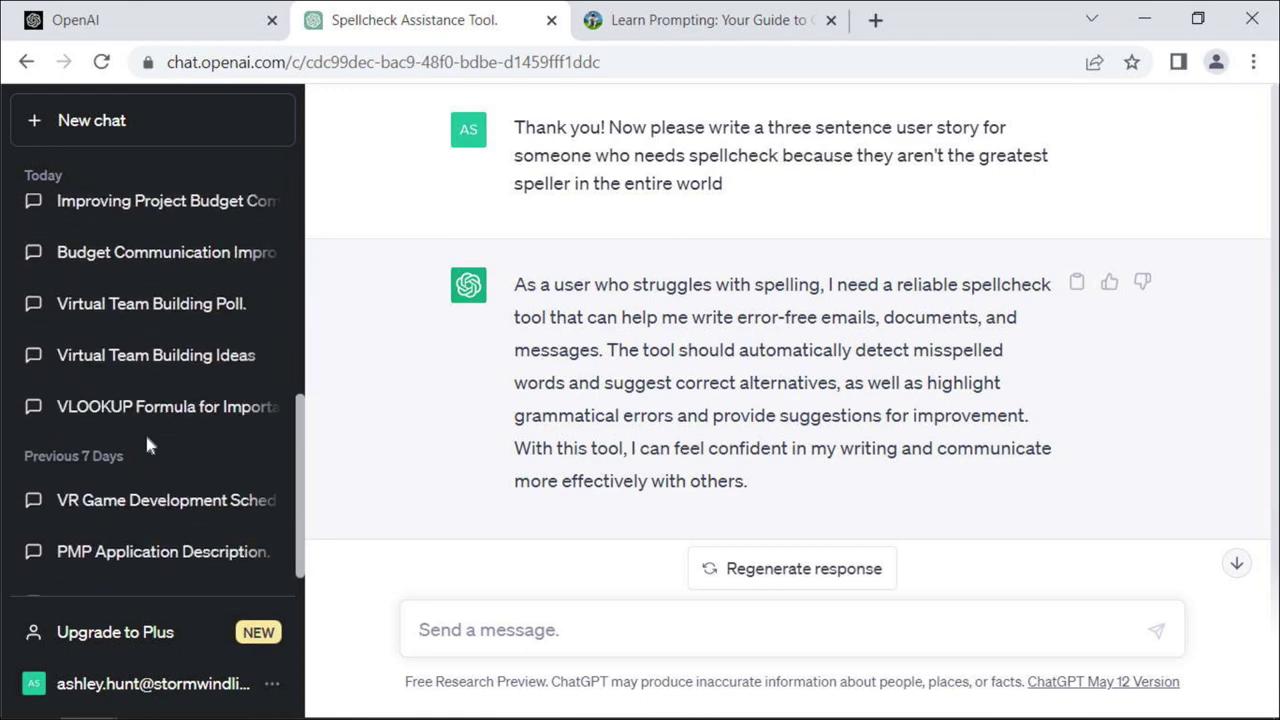
pyautogui.click(149, 358)
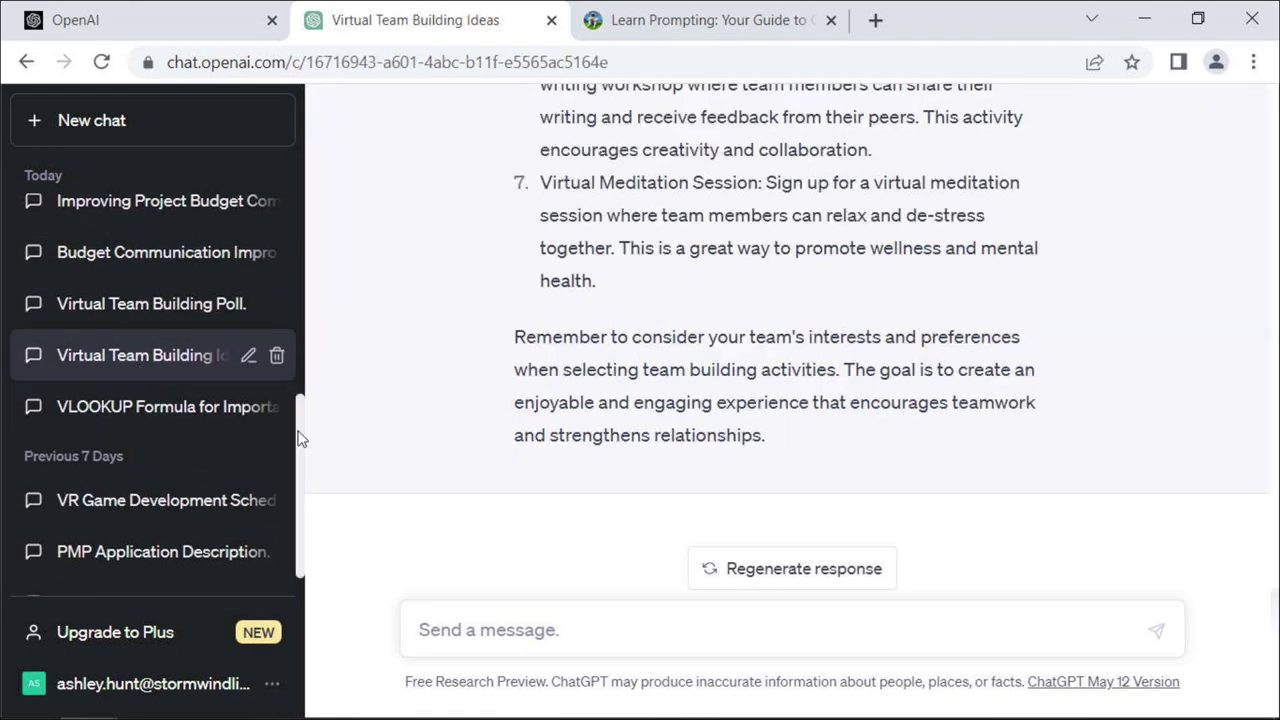
pyautogui.scroll(20, 420, 378)
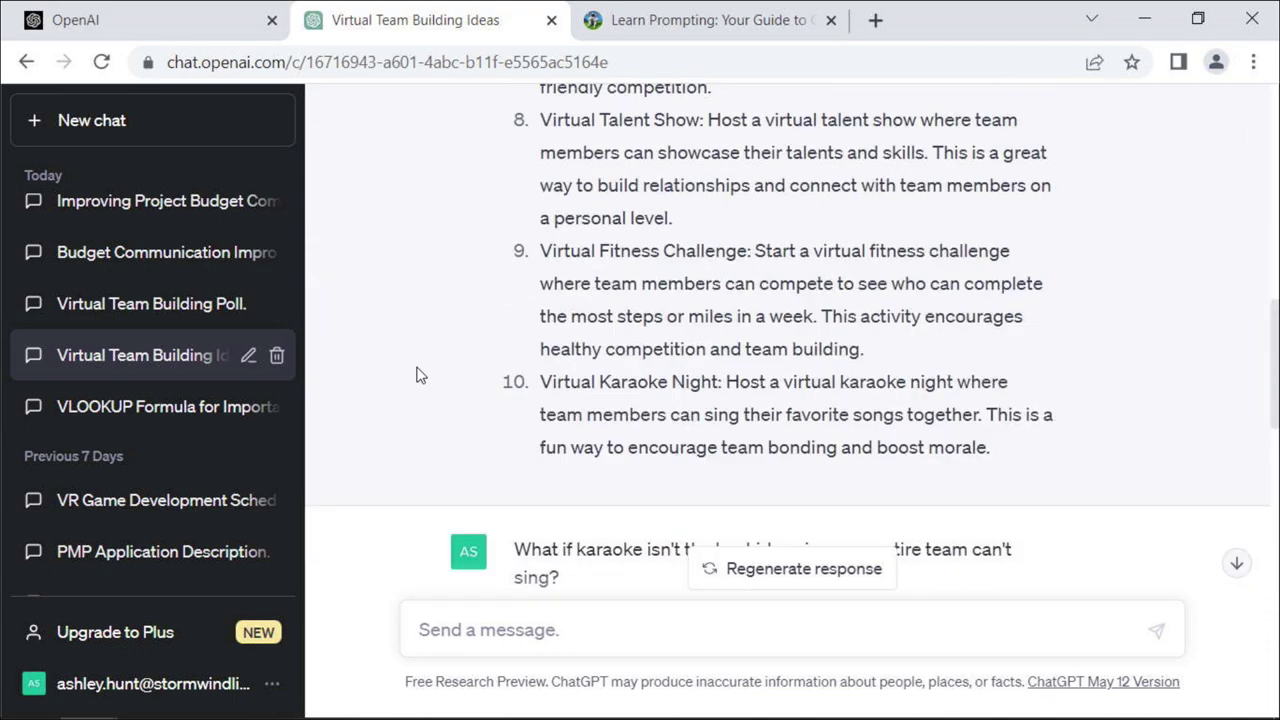
pyautogui.scroll(3, 420, 375)
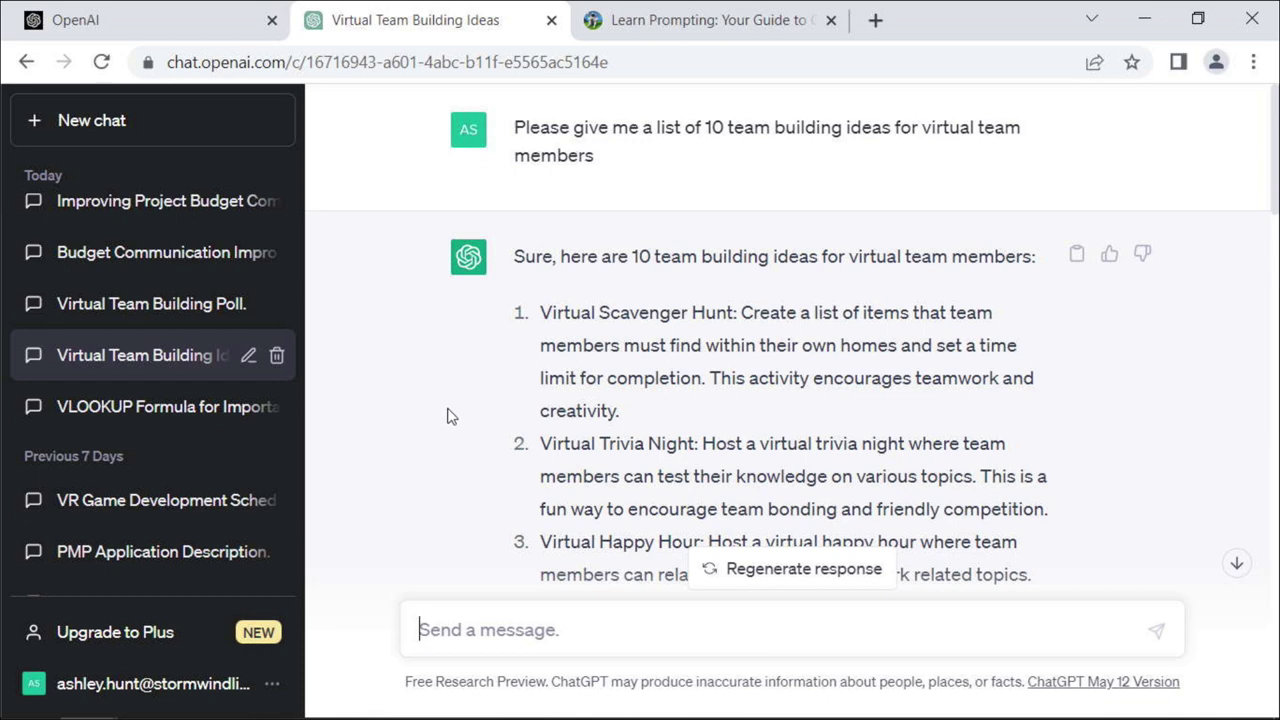
pyautogui.scroll(-4, 447, 402)
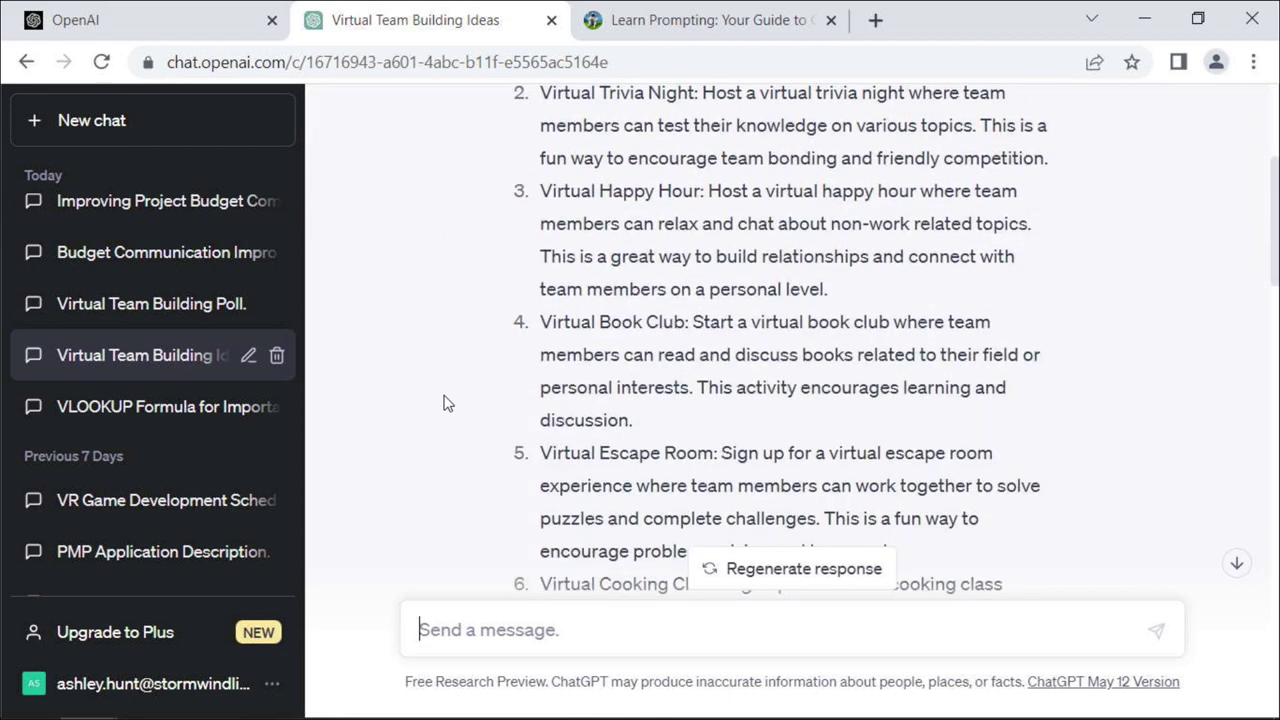
pyautogui.scroll(-9, 447, 402)
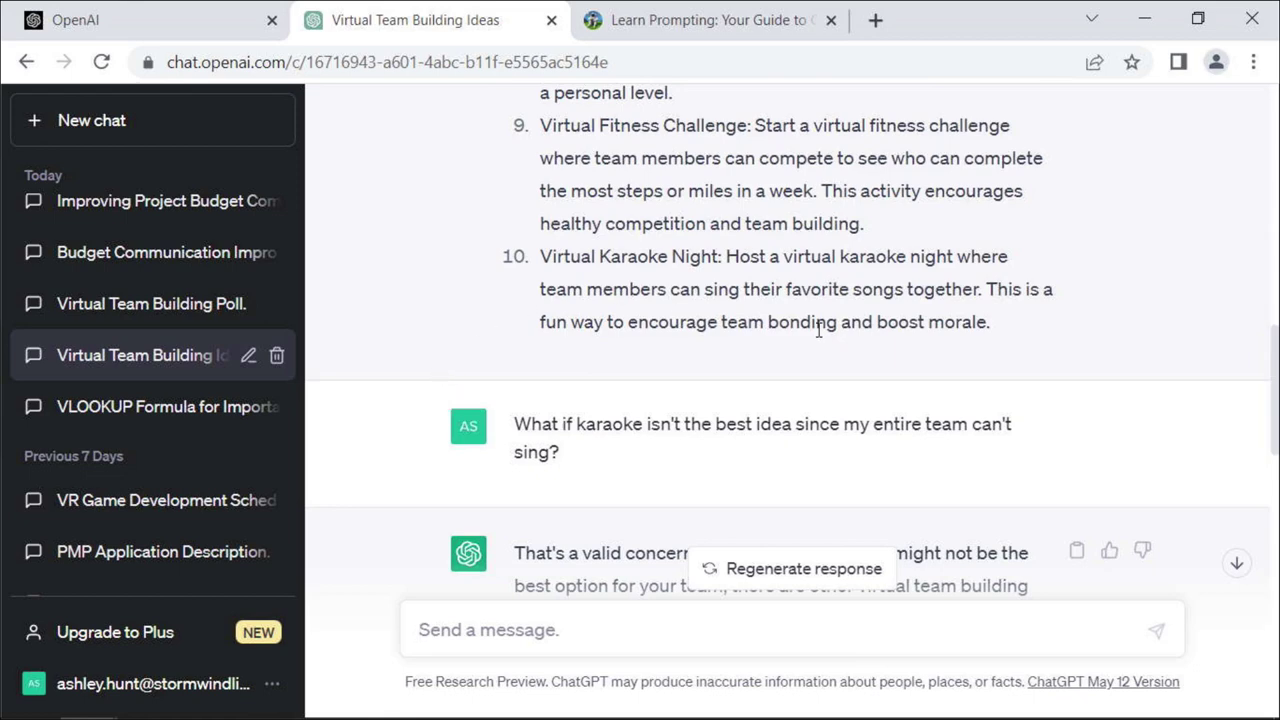
# Read the follow-up question about karaoke not suiting the team and the alternative activities suggested in the reply.
pyautogui.scroll(-1, 380, 420)
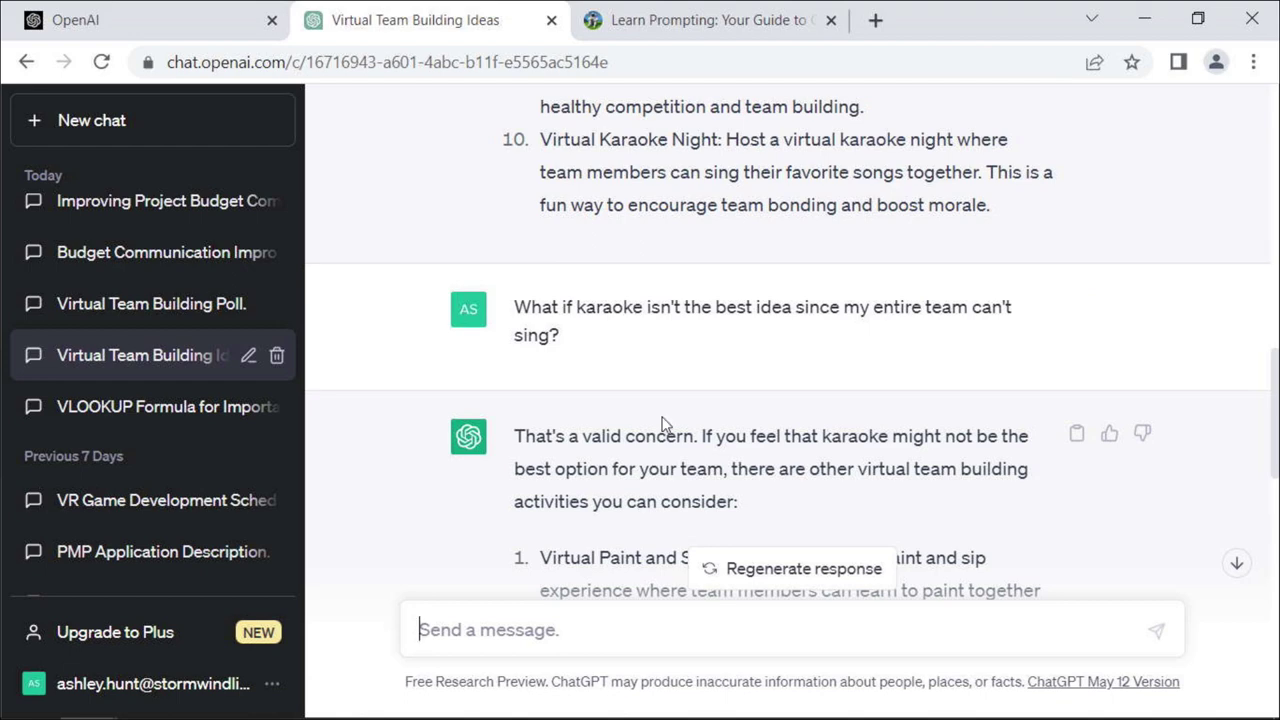
pyautogui.scroll(-1, 466, 452)
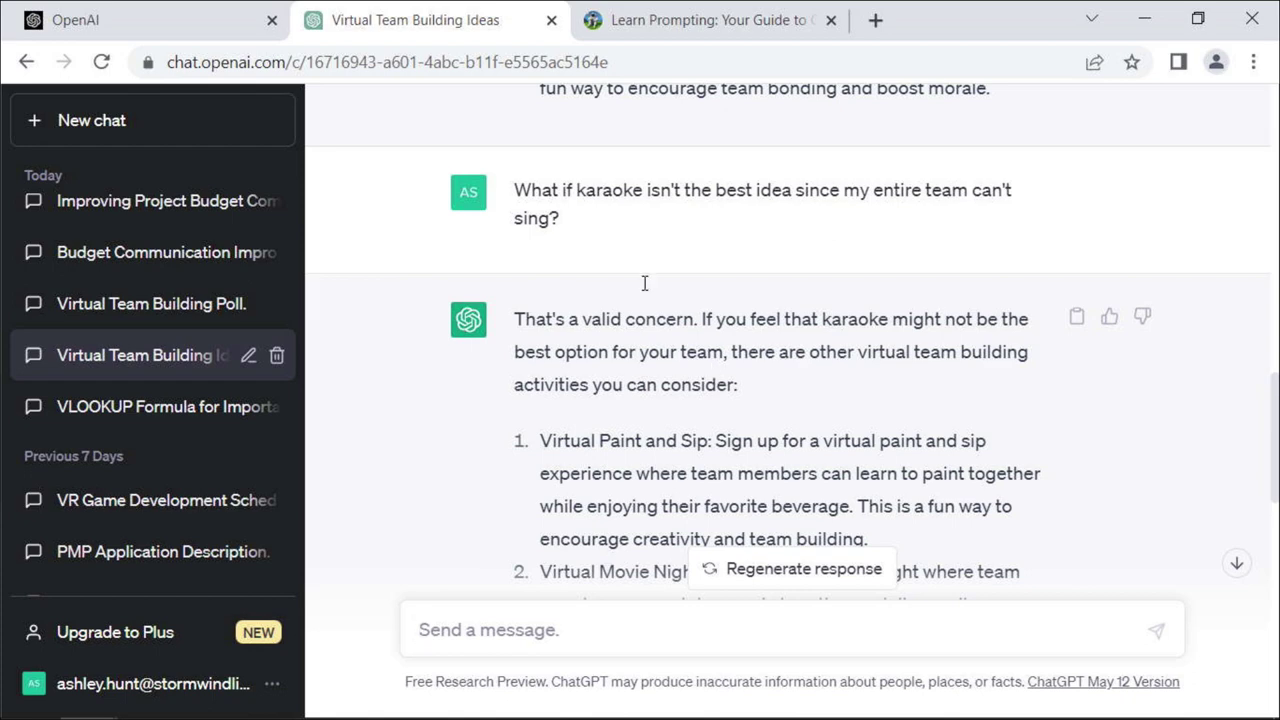
pyautogui.scroll(-2, 483, 430)
pyautogui.scroll(-7, 483, 430)
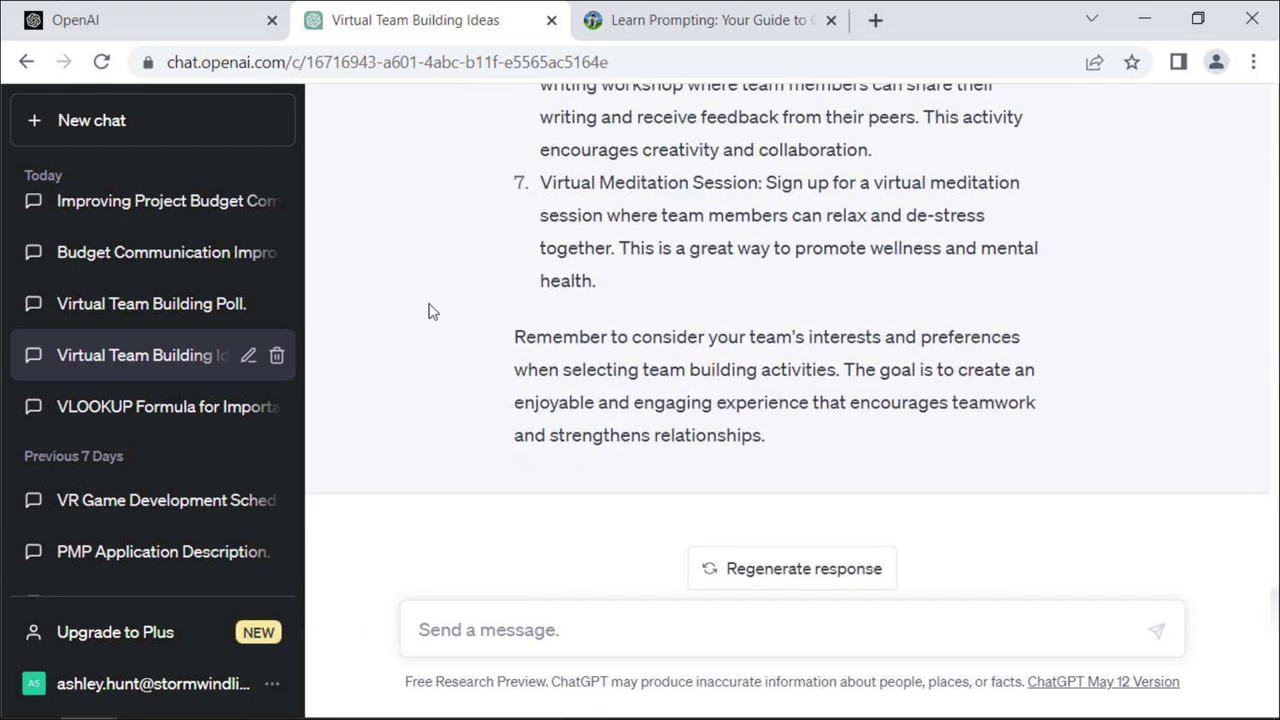
# Open the VLOOKUP formula conversation and read the prompt on task importance in range a1:g11 and its explained formula.
pyautogui.click(153, 418)
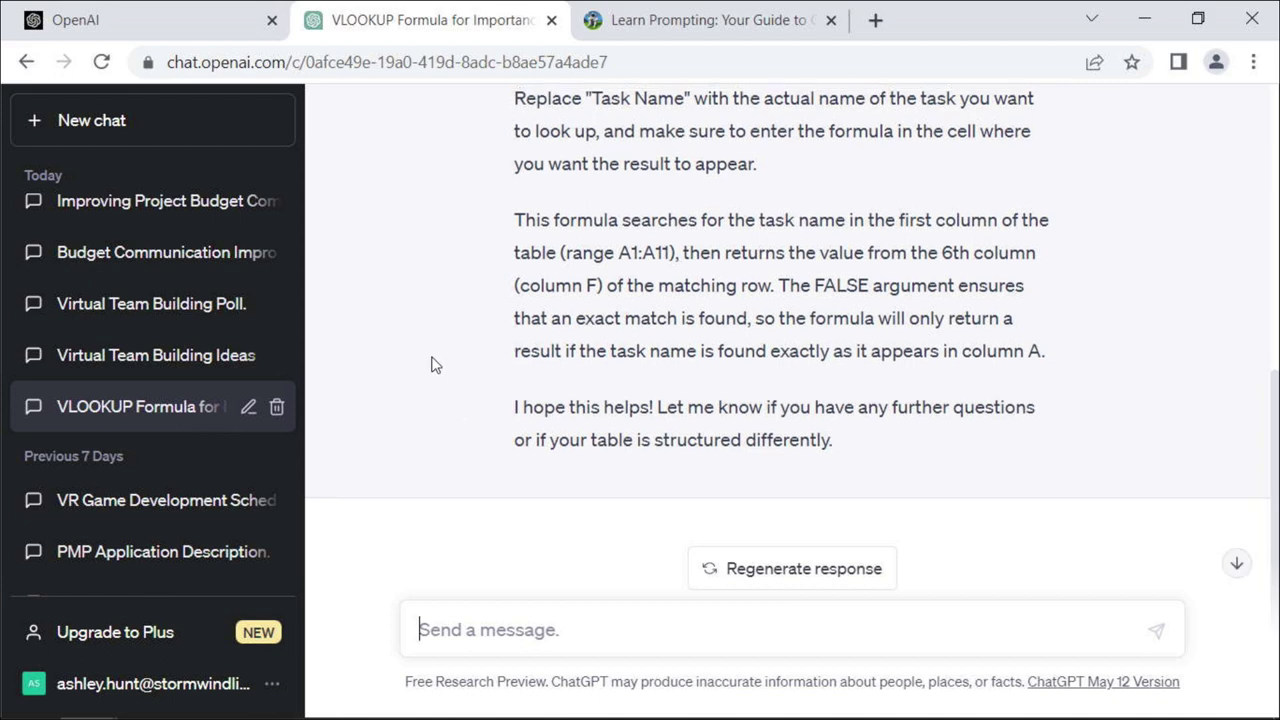
pyautogui.scroll(2, 432, 365)
pyautogui.scroll(3, 432, 365)
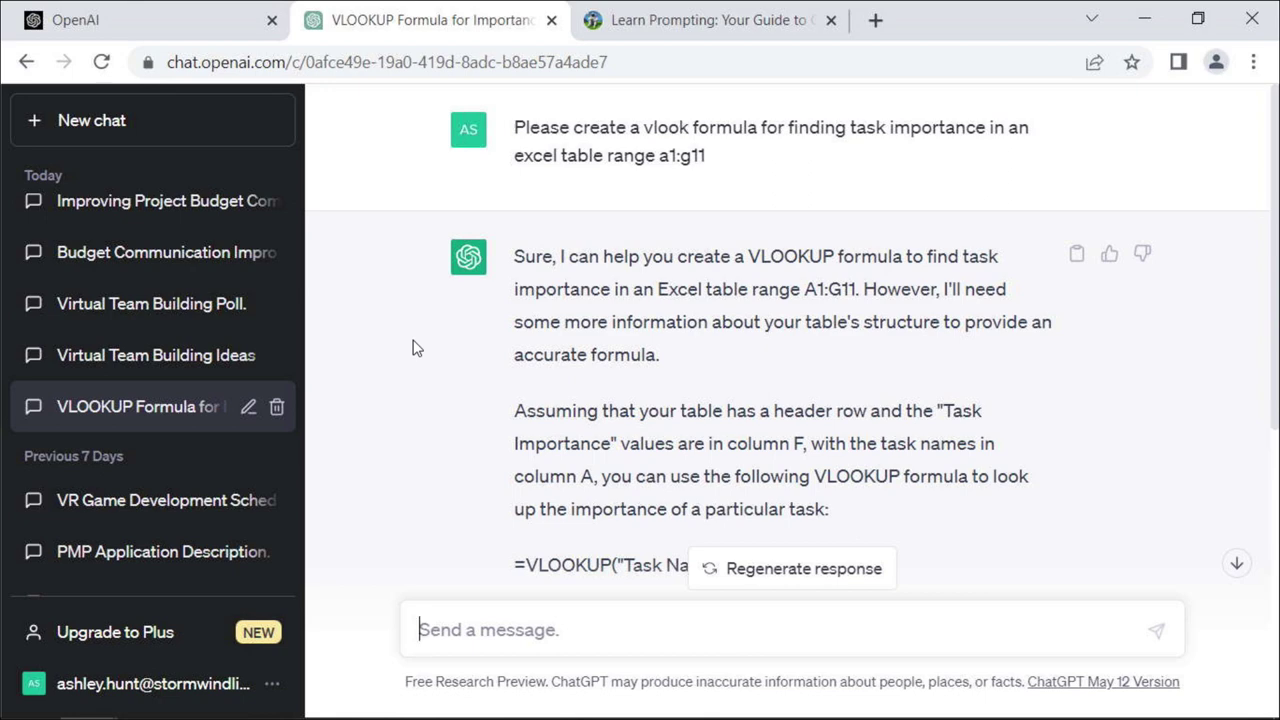
# Open the "Virtual Team Building Poll" conversation and read the prompt and the casual team invitation through its sign-off.
pyautogui.click(147, 304)
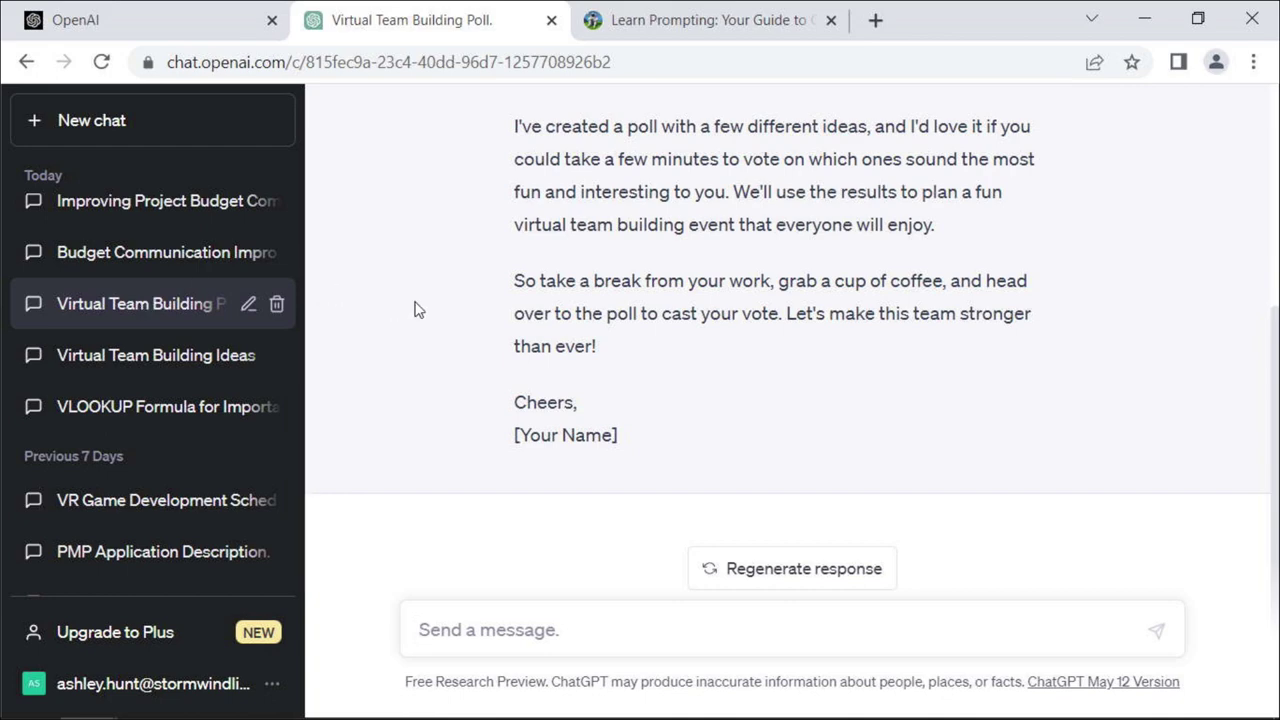
pyautogui.scroll(5, 420, 310)
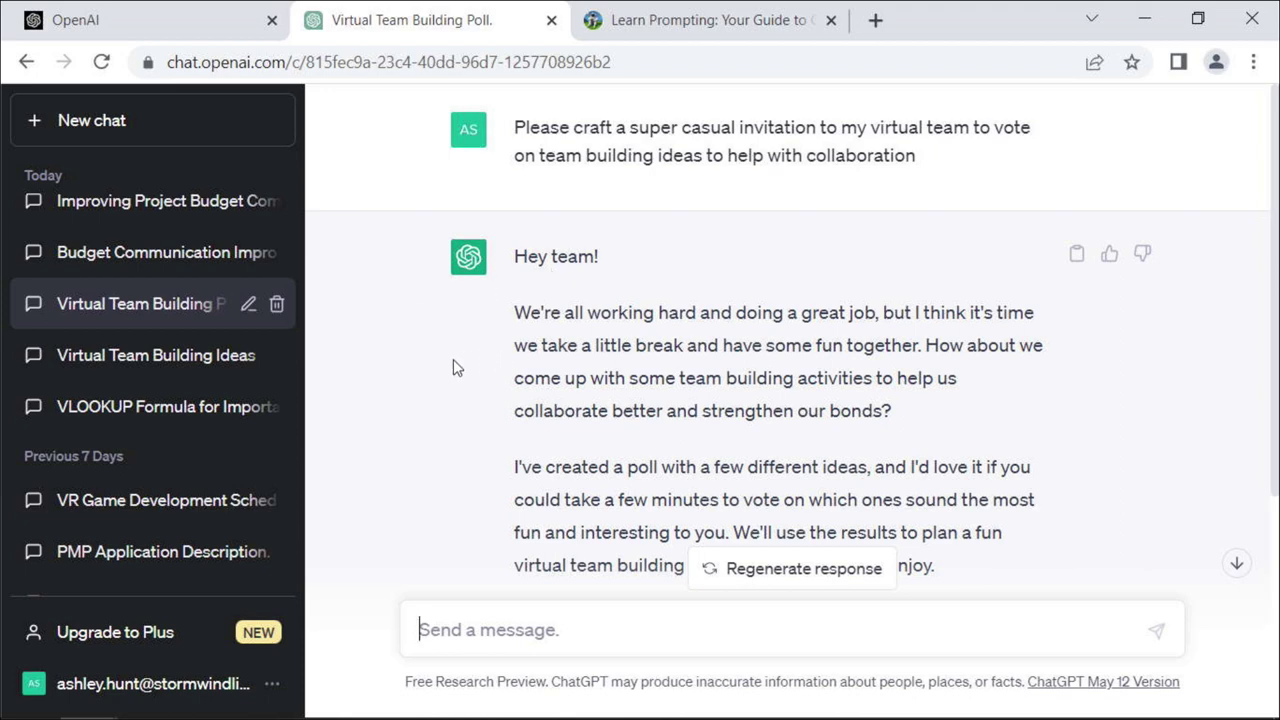
pyautogui.scroll(-2, 398, 345)
pyautogui.scroll(-2, 398, 345)
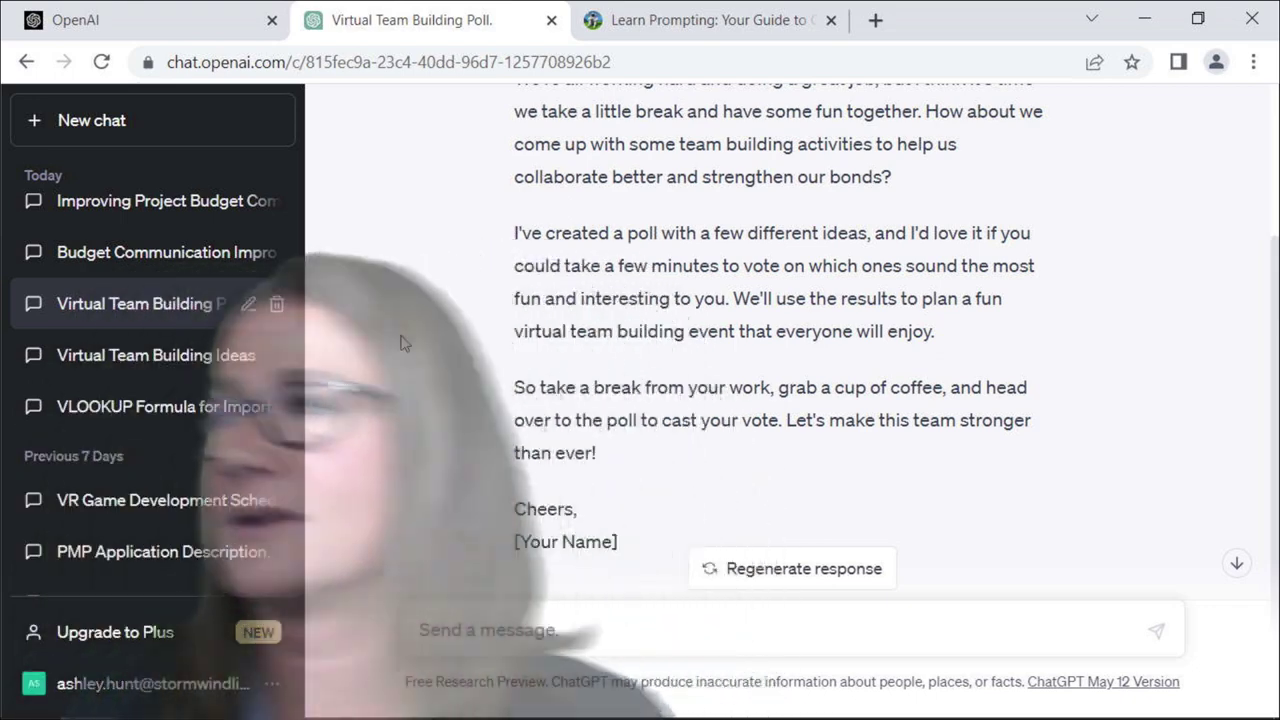
# Start a new chat and ask "are you aware of midjourney?".
pyautogui.click(109, 135)
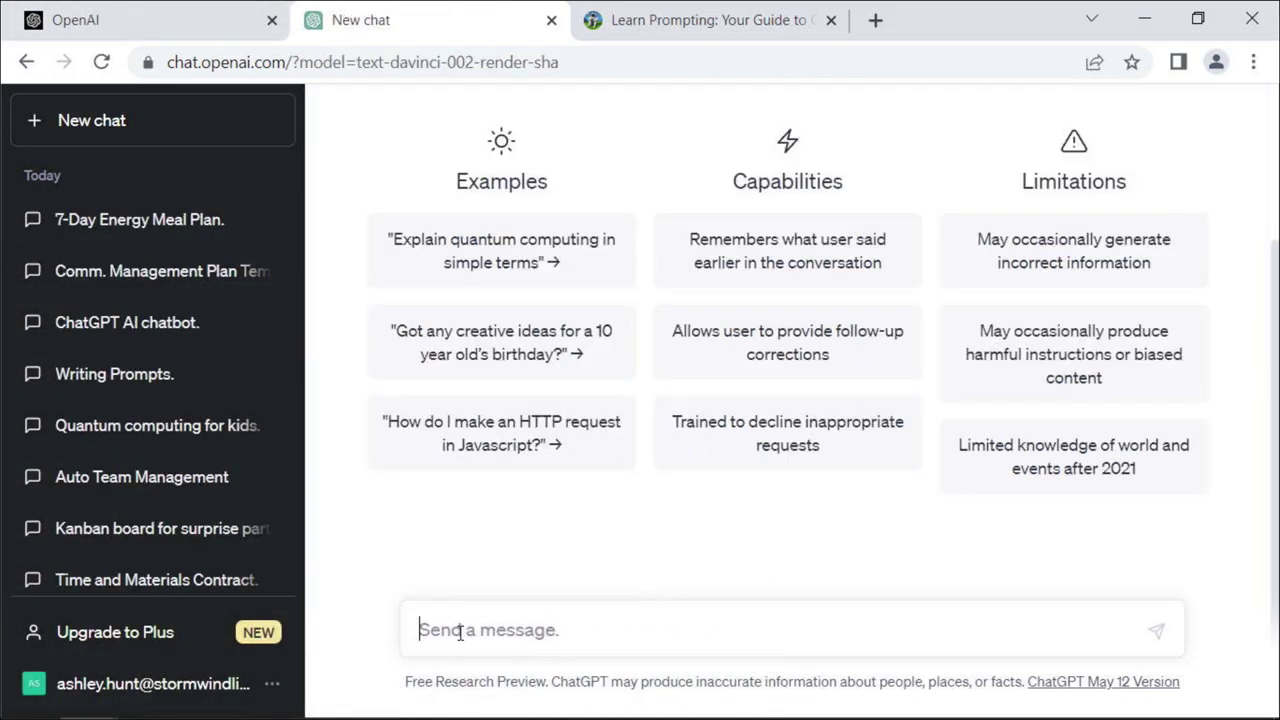
pyautogui.write('are ypu awa')
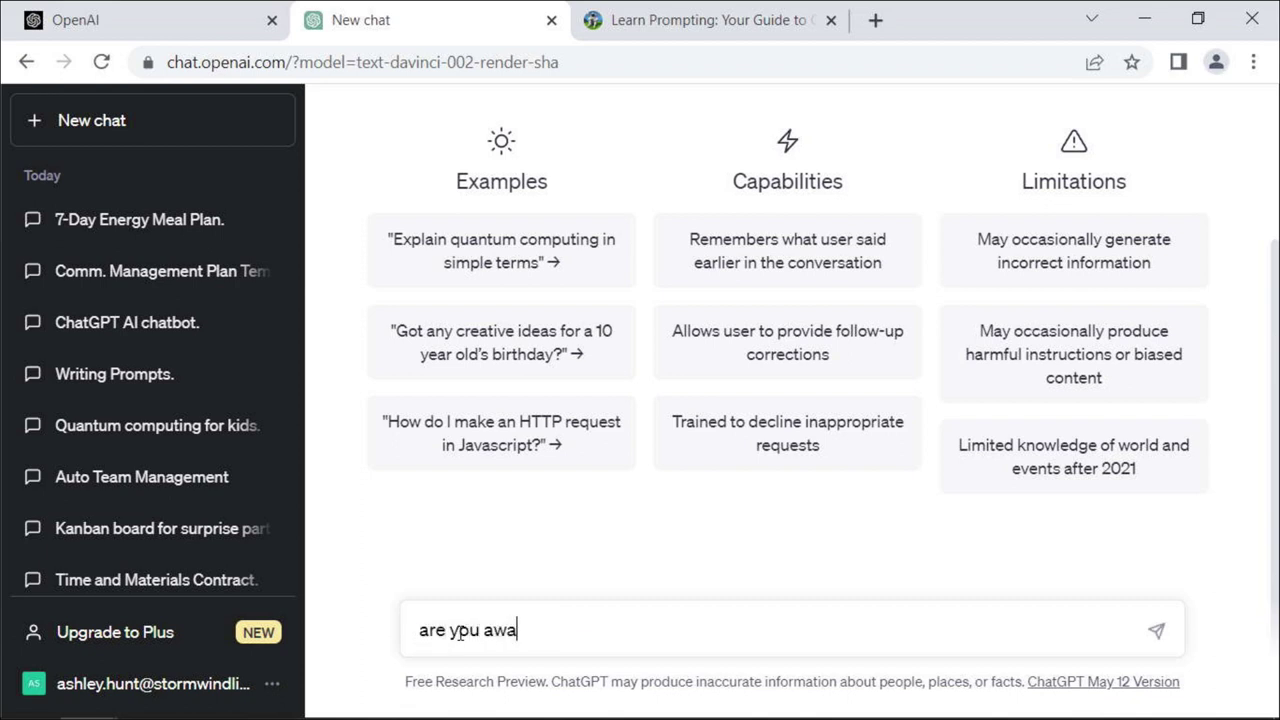
pyautogui.write('re of midjou')
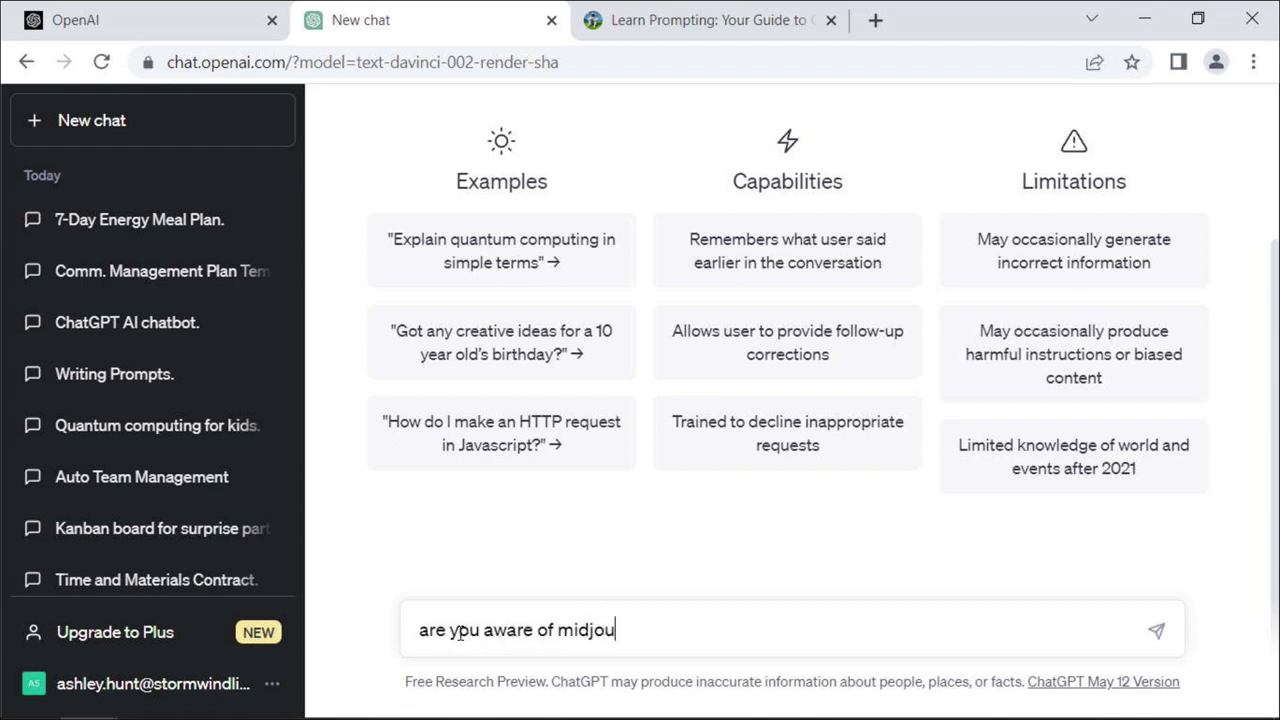
pyautogui.write('rney?')
pyautogui.press('Return')
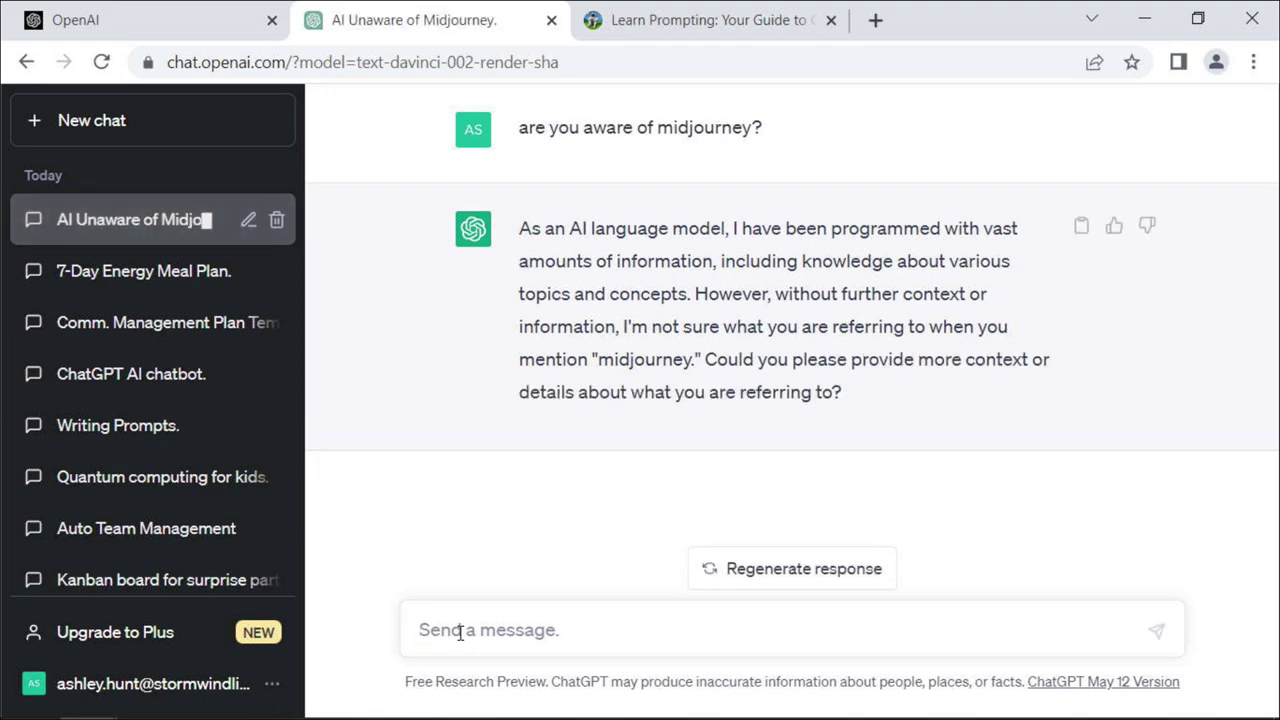
# Send the follow-up "Could you create a prompt of a basket of flowers for midjourney in ar 2:3".
pyautogui.write('Could you ')
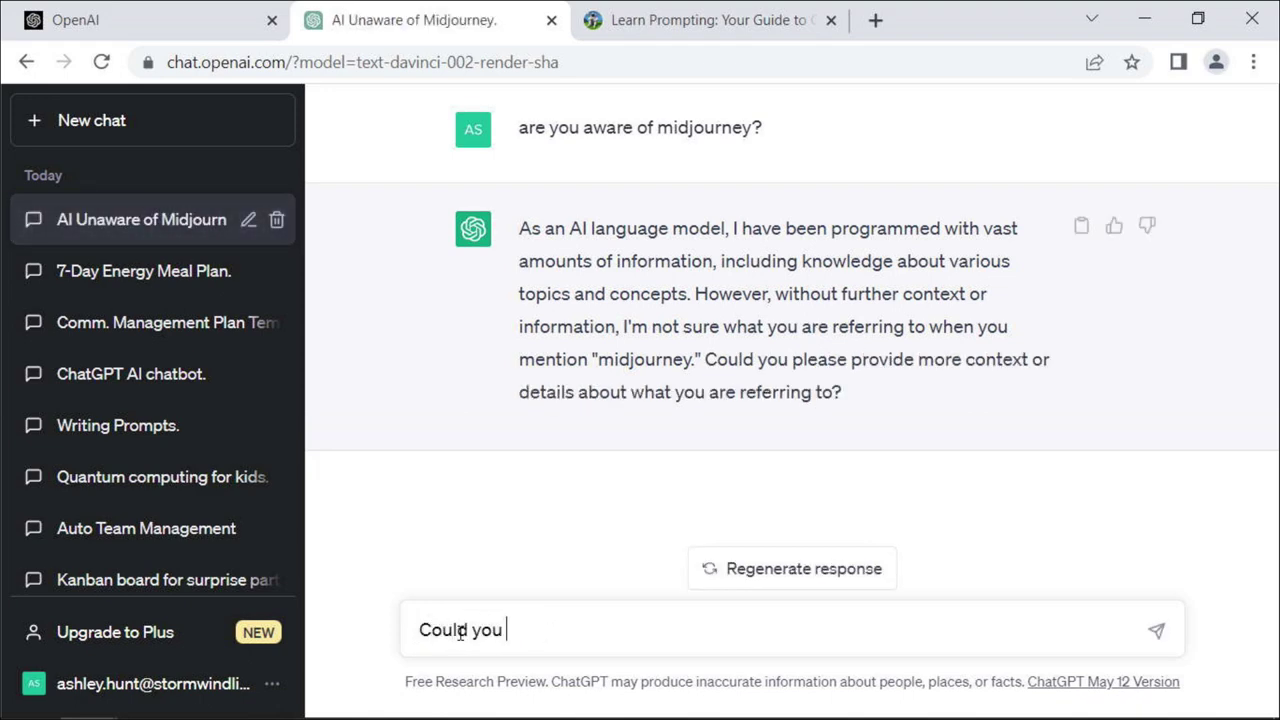
pyautogui.write('create a prompt ')
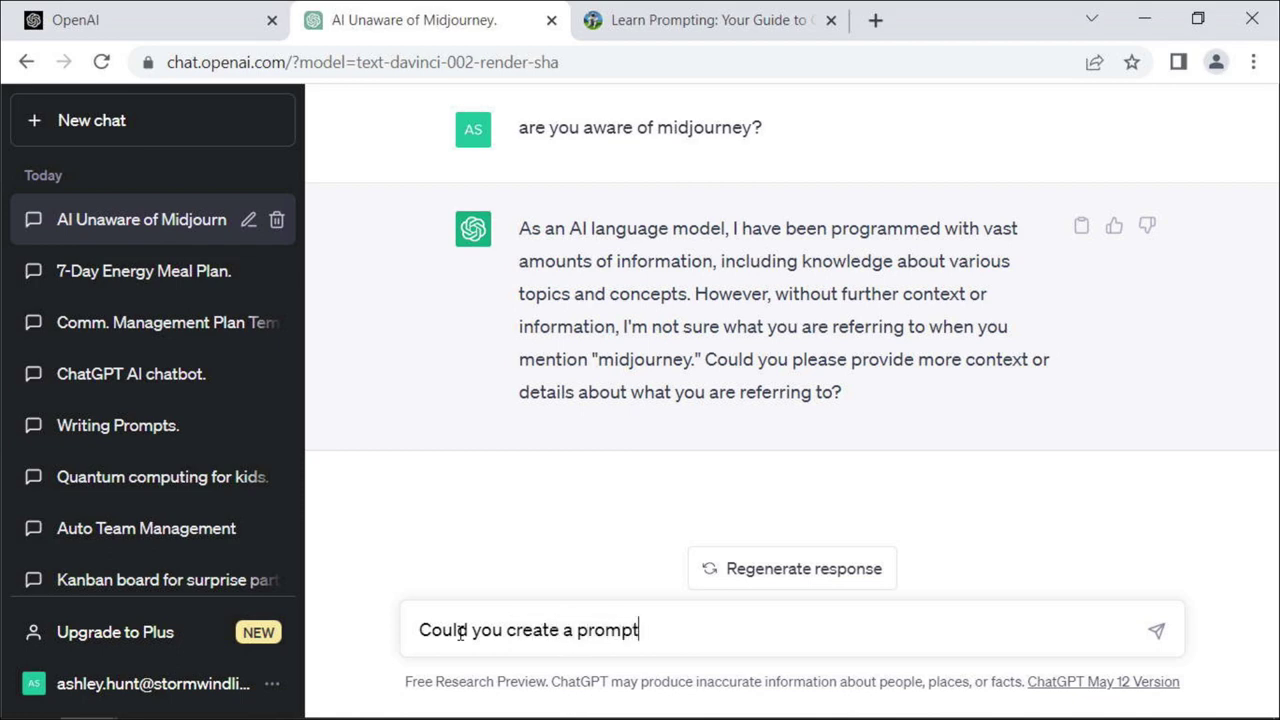
pyautogui.write('of a basket')
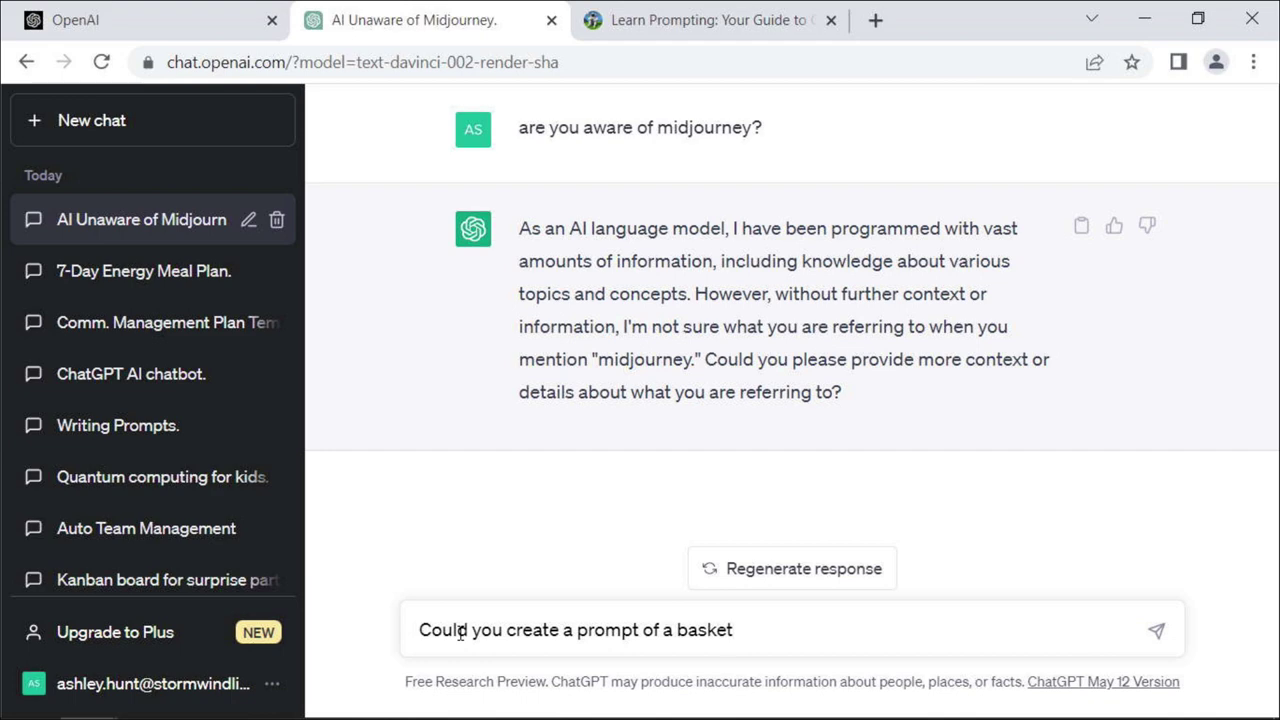
pyautogui.write(' of flowers of')
pyautogui.press('BackSpace')
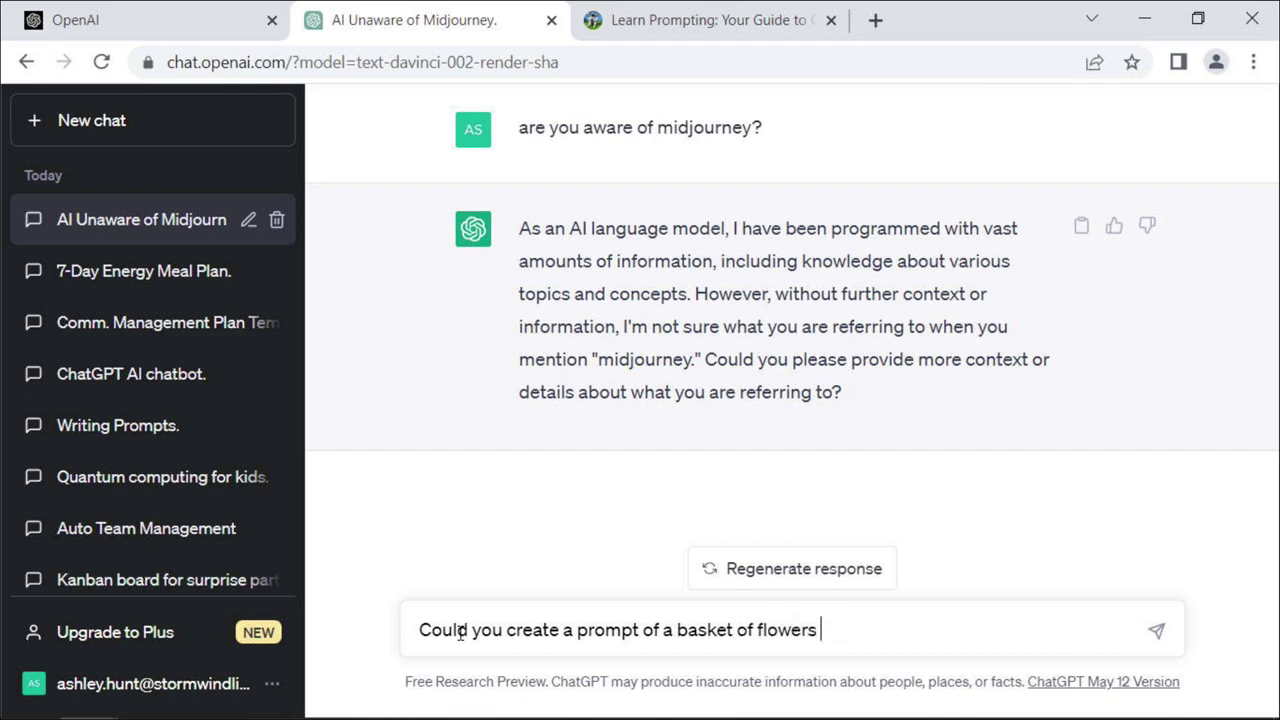
pyautogui.write('for midh')
pyautogui.press('BackSpace')
pyautogui.write('journey in')
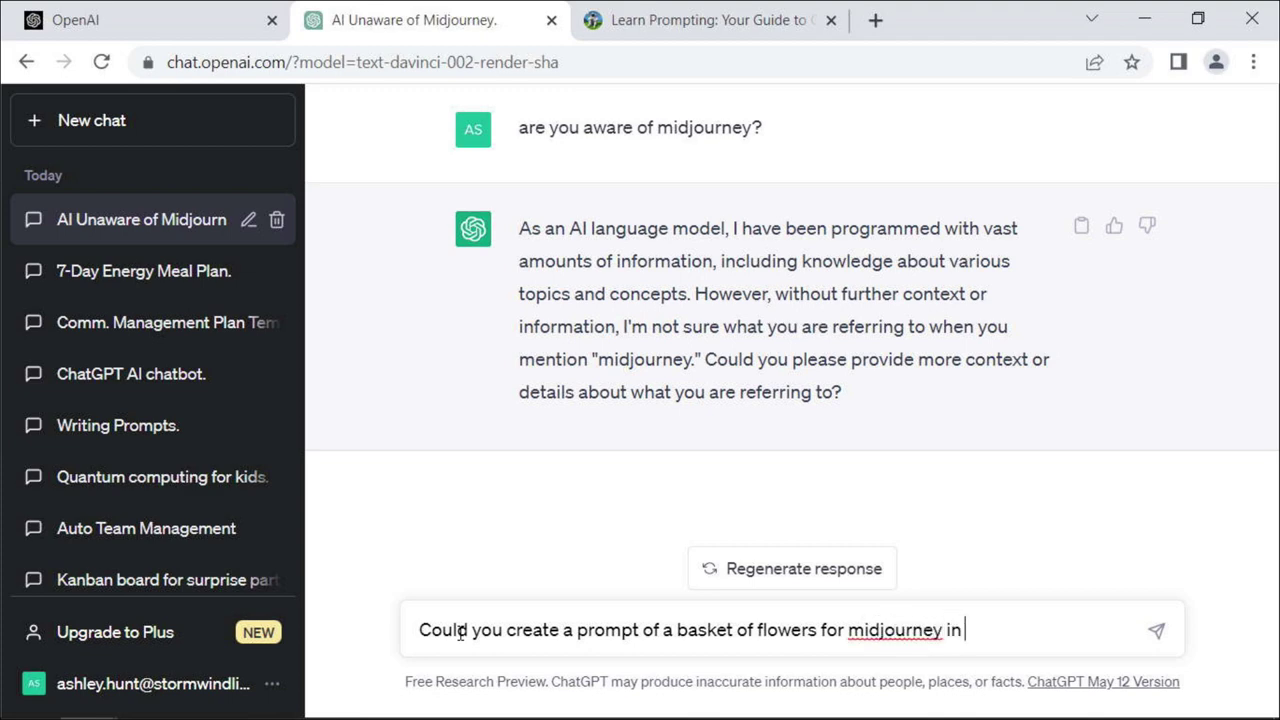
pyautogui.write(' ar 2:3')
pyautogui.press('Return')
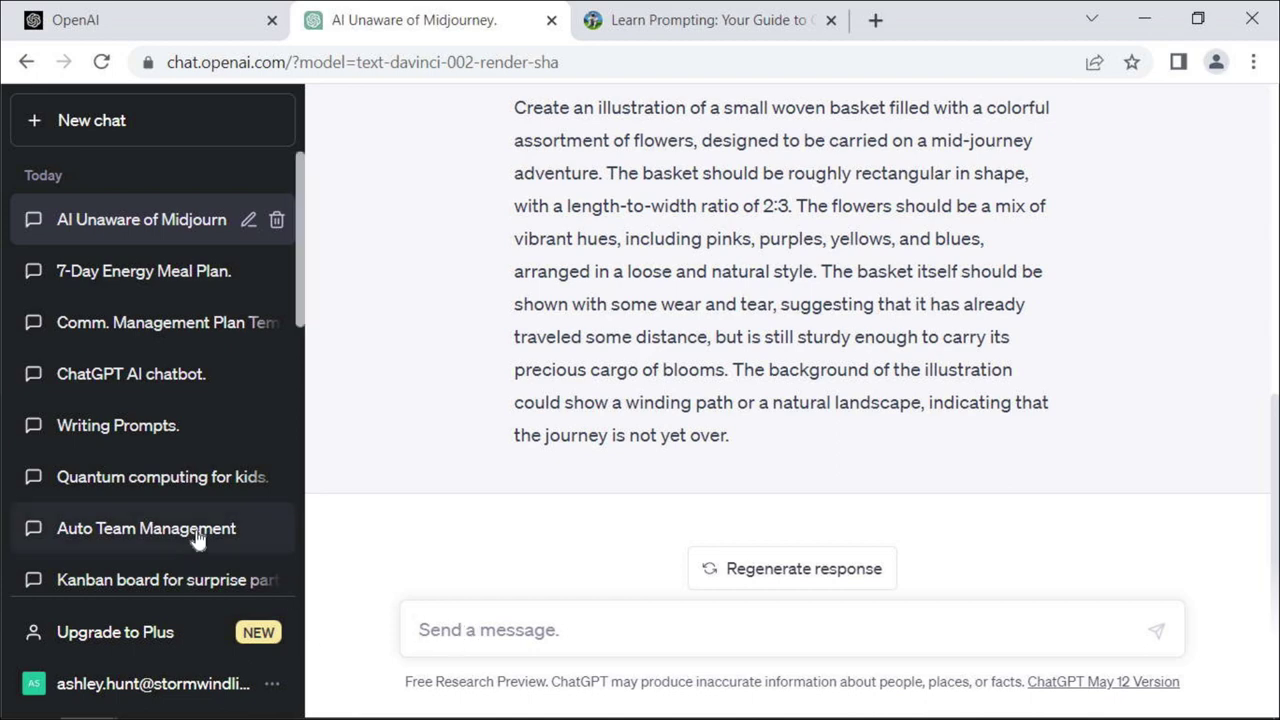
# Open the "Kanban board for surprise party" conversation and read the prompt and the To Do, Doing and Done lists.
pyautogui.scroll(-3, 172, 400)
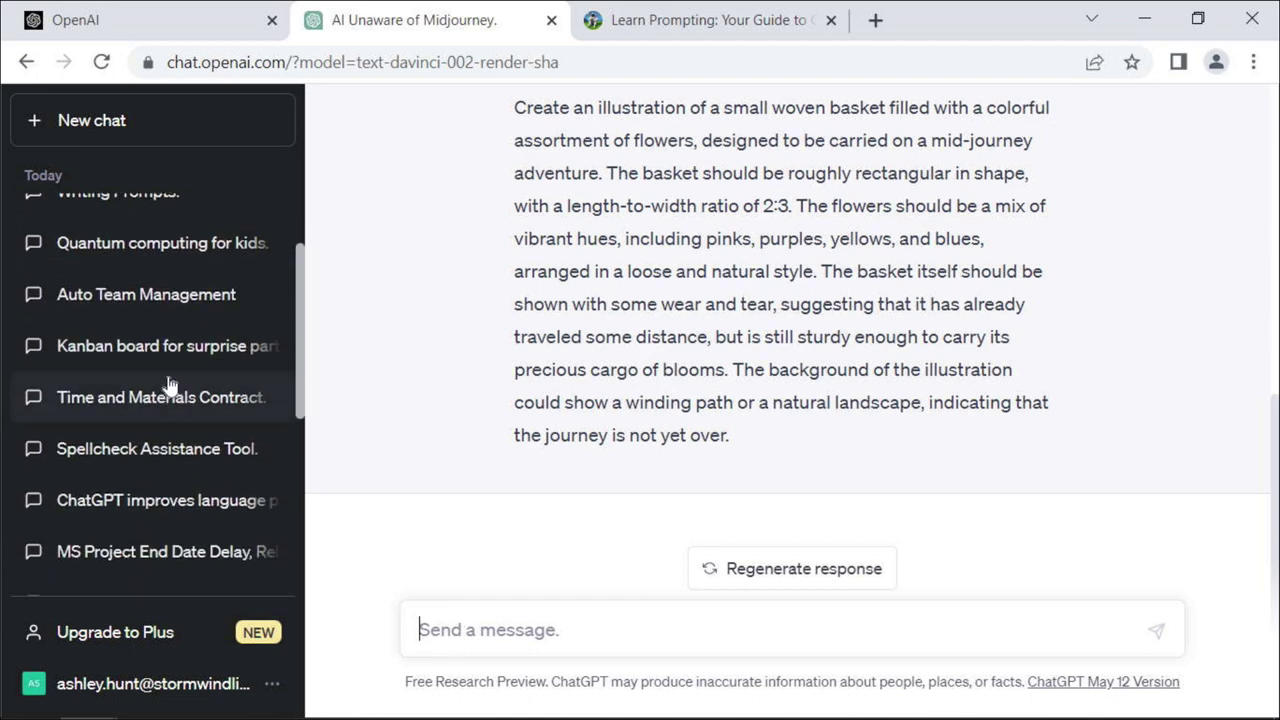
pyautogui.click(131, 360)
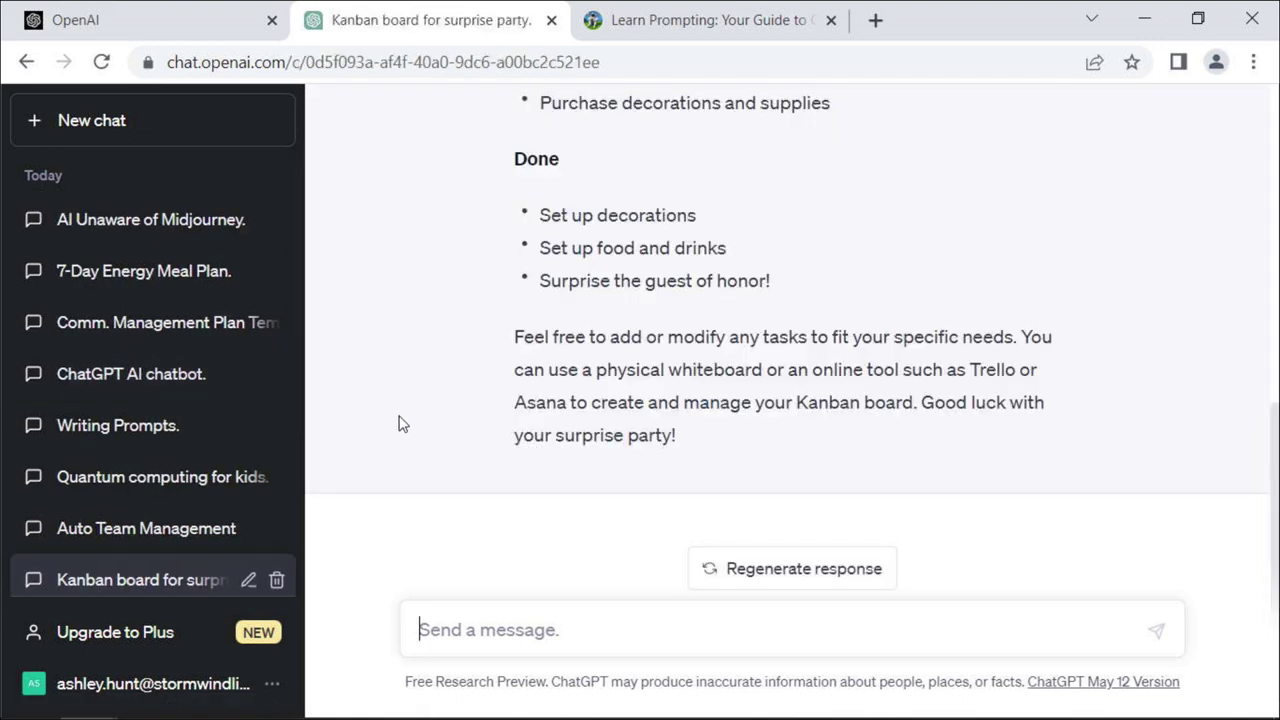
pyautogui.scroll(10, 400, 423)
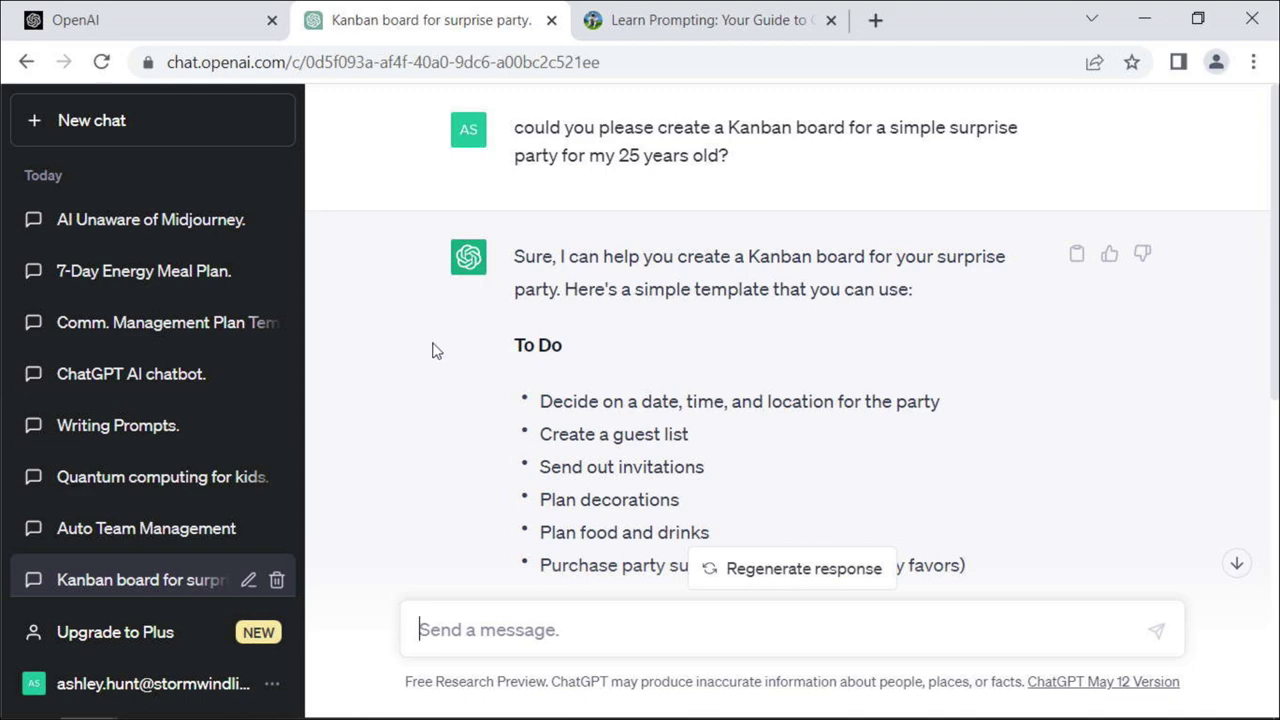
pyautogui.scroll(-3, 433, 350)
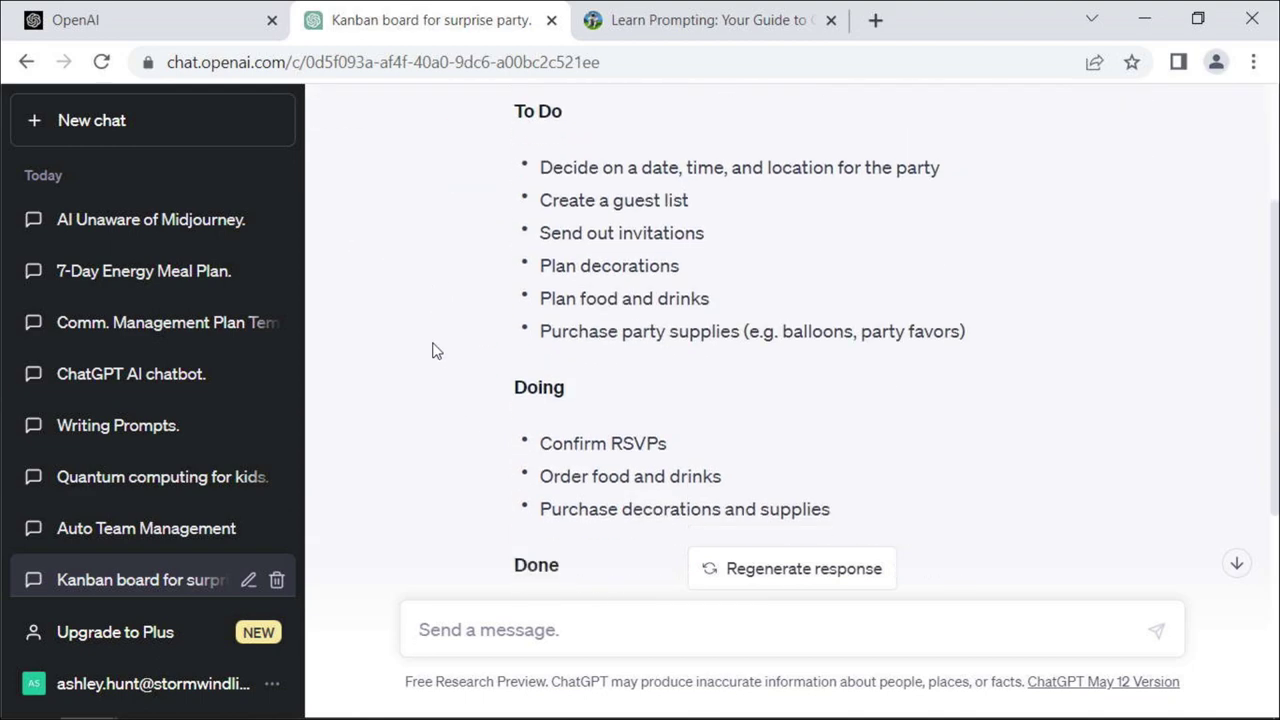
pyautogui.scroll(-3, 433, 350)
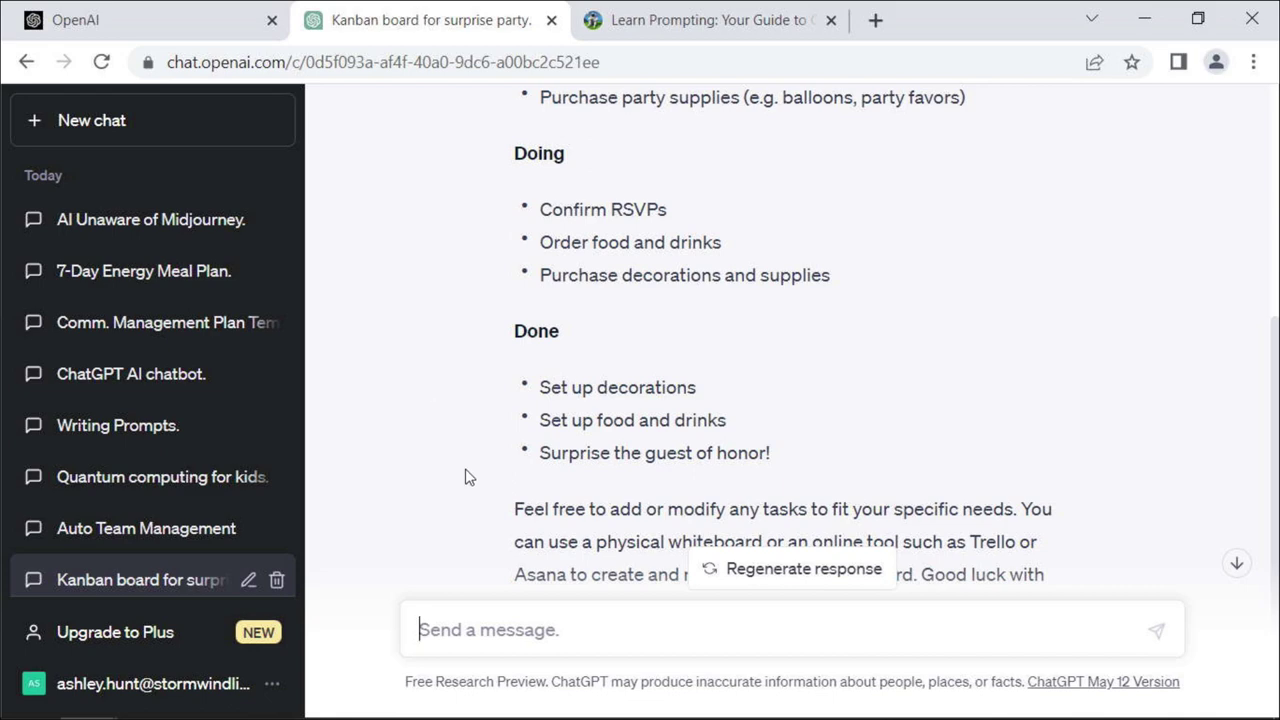
pyautogui.scroll(-2, 466, 475)
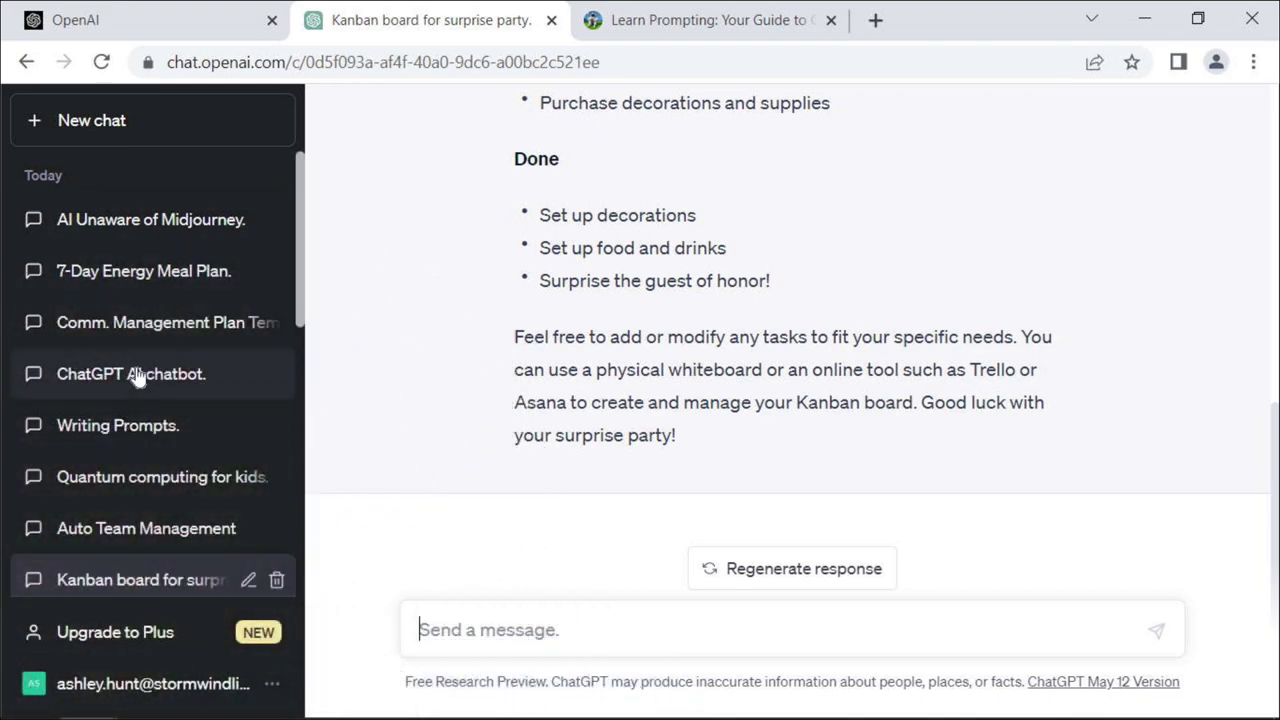
# Reopen the "AI Unaware of Midjourney" conversation and reread the reply's basket-of-flowers illustration prompt.
pyautogui.click(40, 215)
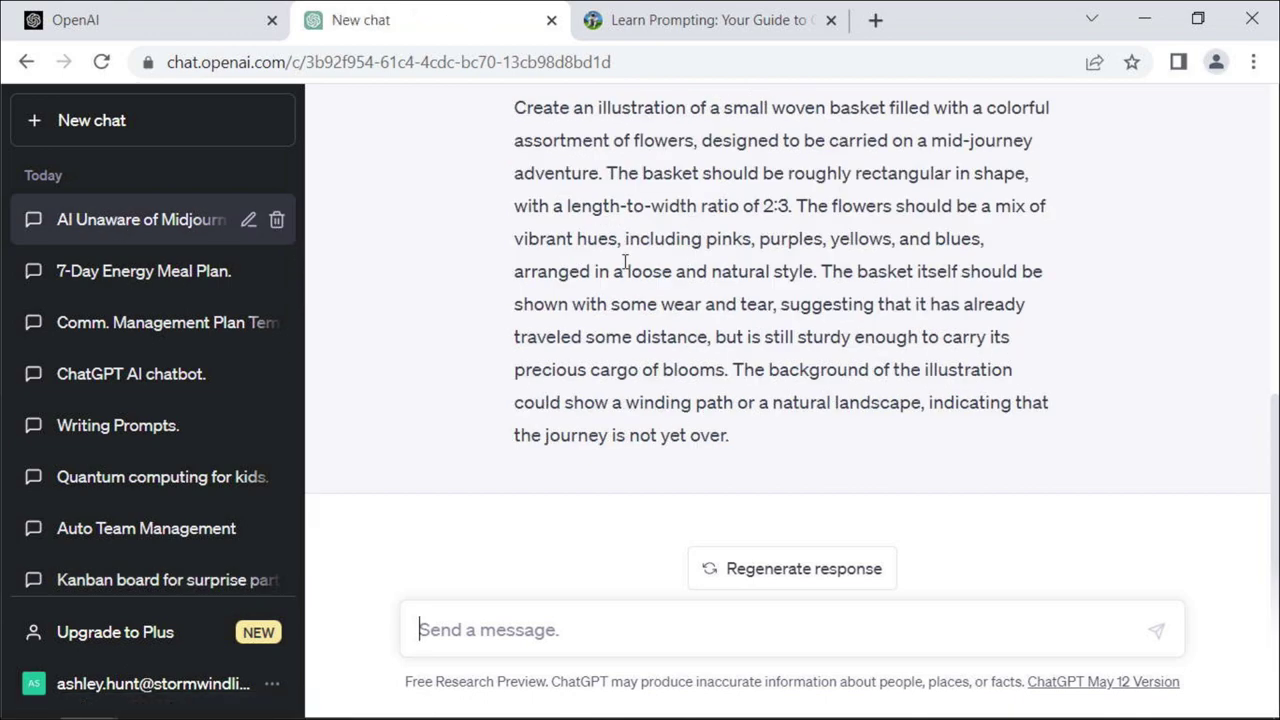
pyautogui.scroll(1, 620, 268)
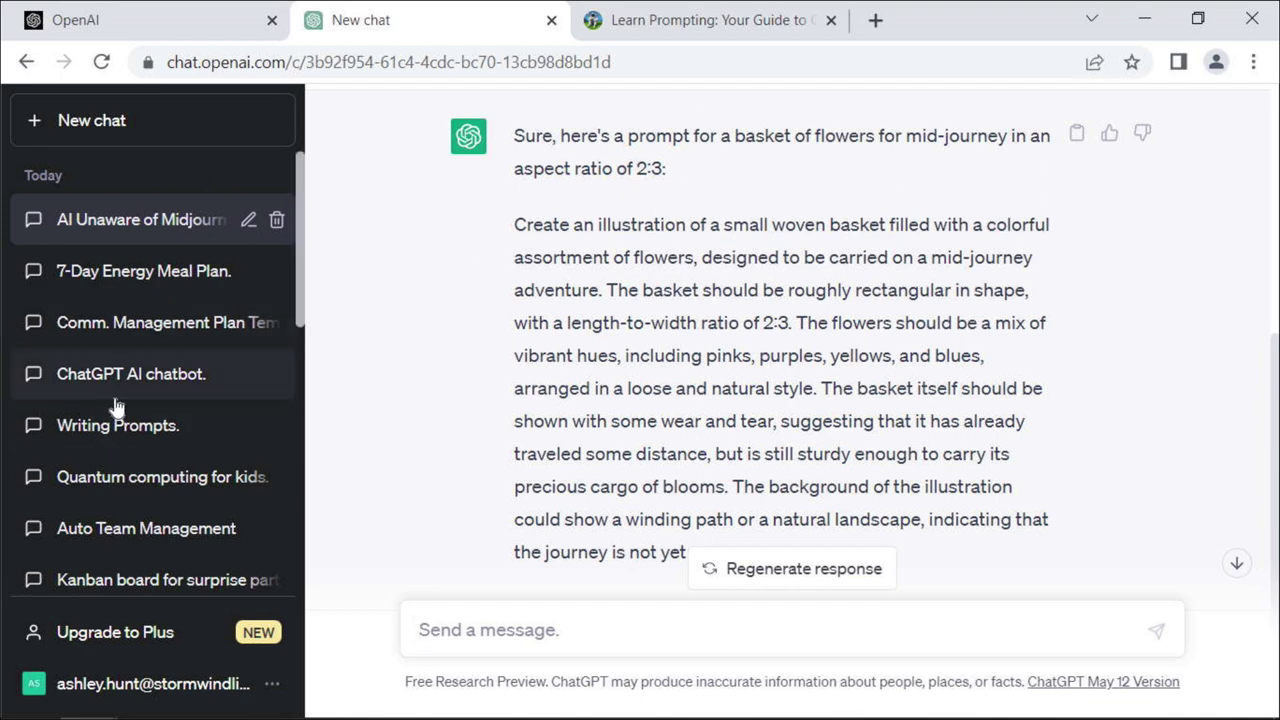
# Open the "MS Project End Date Delay" conversation and review the question about the end date and fast-tracking relationships with its answer.
pyautogui.scroll(-2, 115, 405)
pyautogui.scroll(-5, 189, 406)
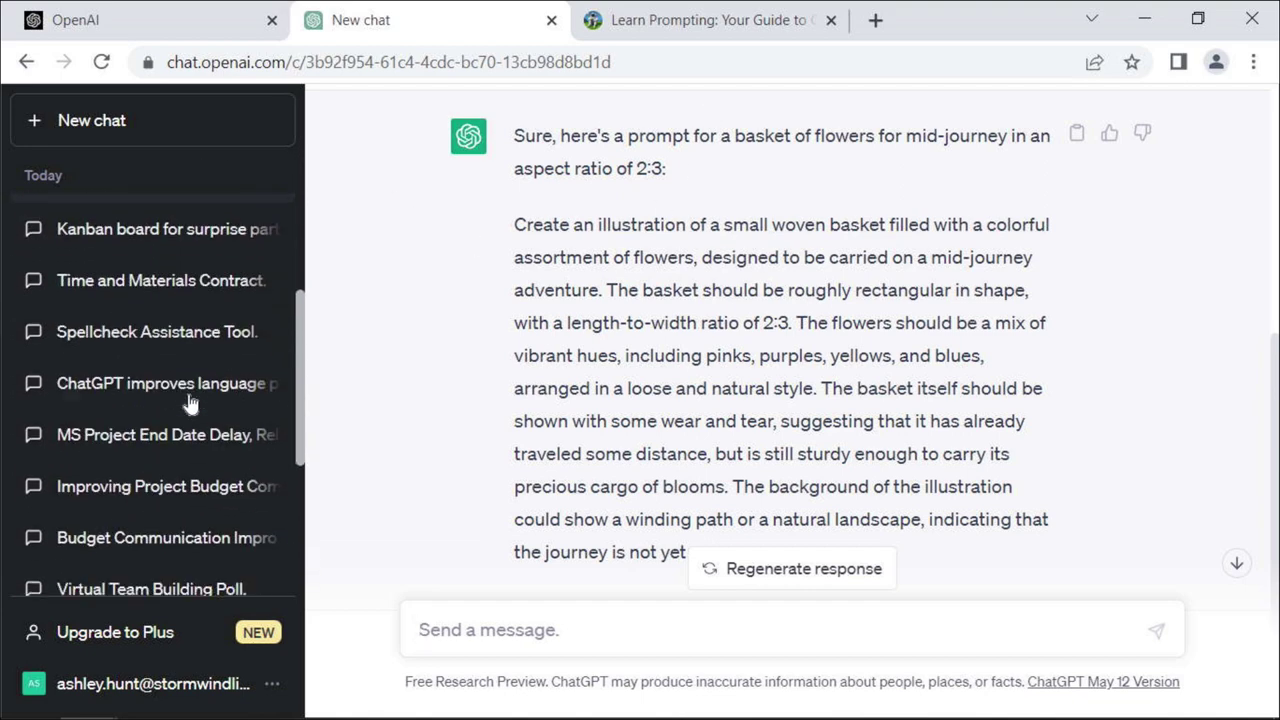
pyautogui.click(115, 430)
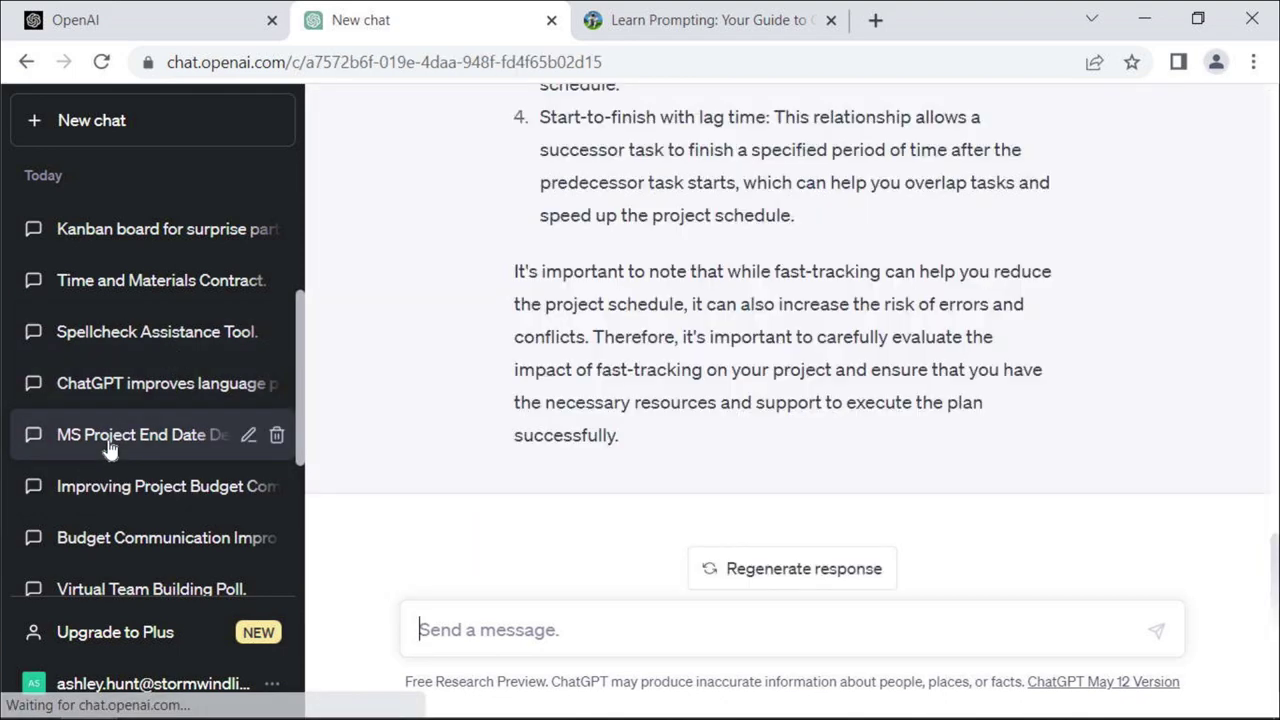
pyautogui.scroll(12, 470, 280)
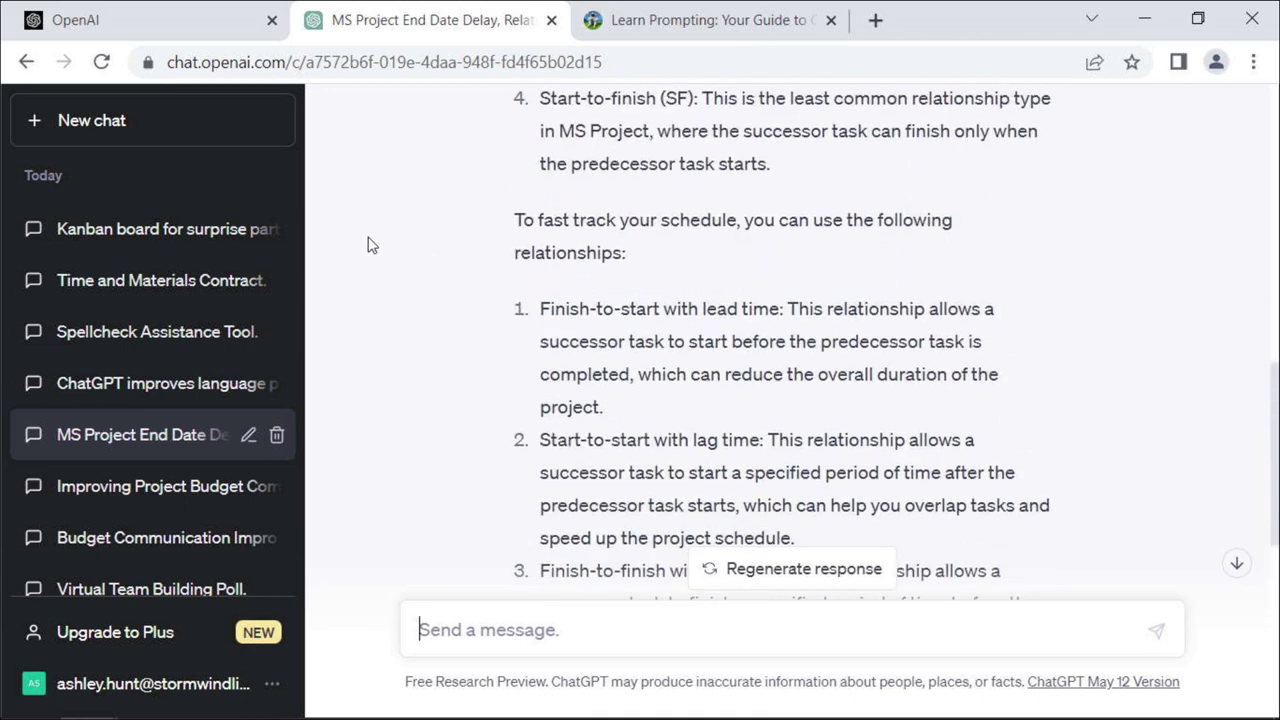
pyautogui.scroll(4, 380, 245)
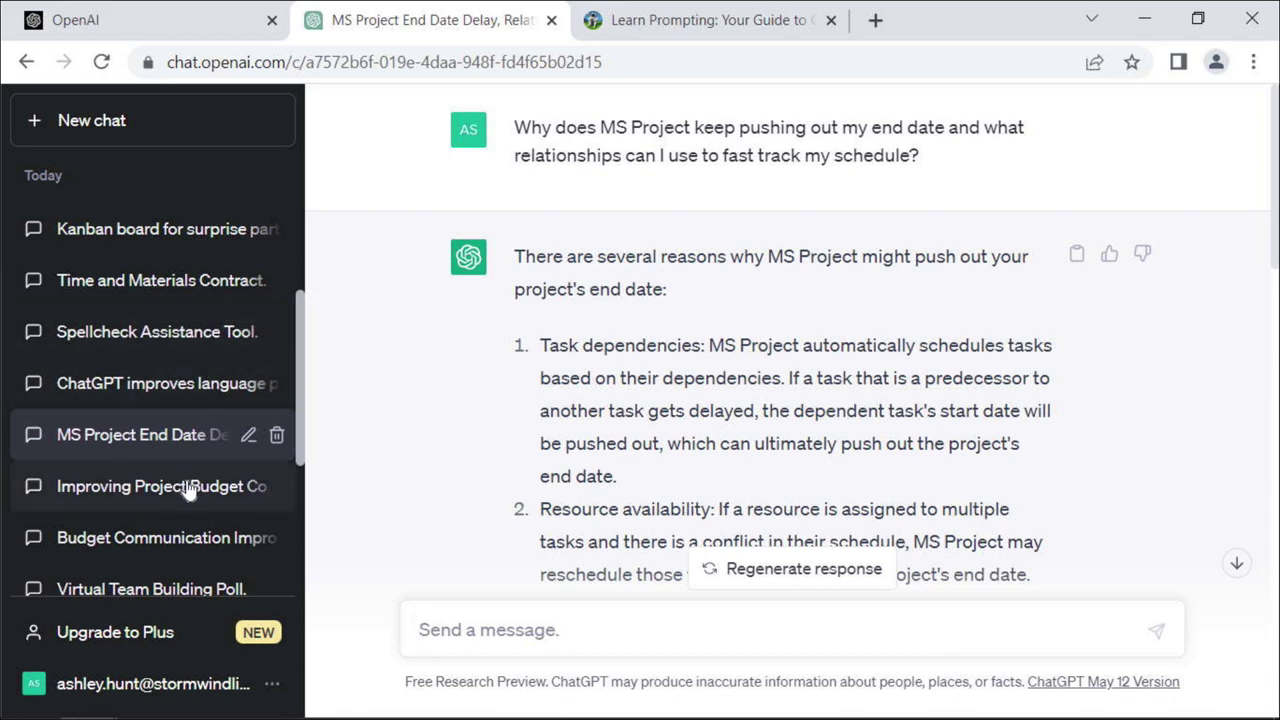
# Open the "VR Game Development Schedule" conversation and review the email drafted for the project sponsor.
pyautogui.scroll(-2, 165, 453)
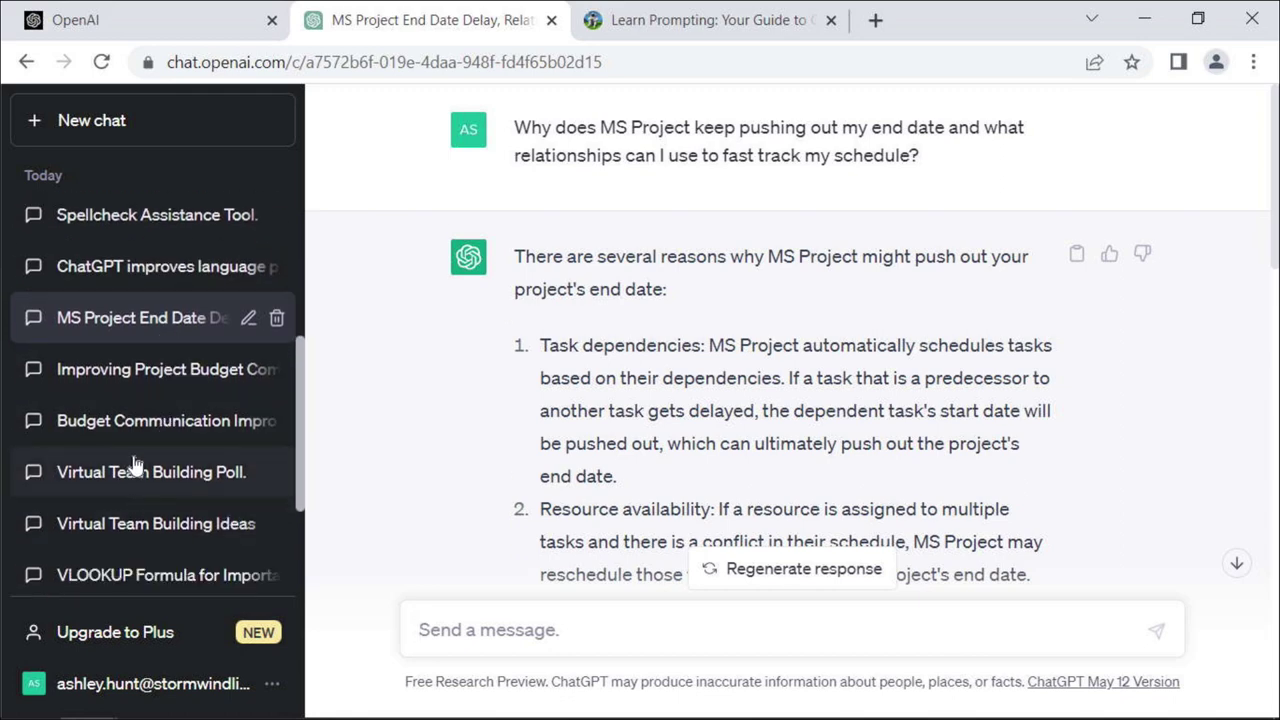
pyautogui.scroll(-3, 135, 481)
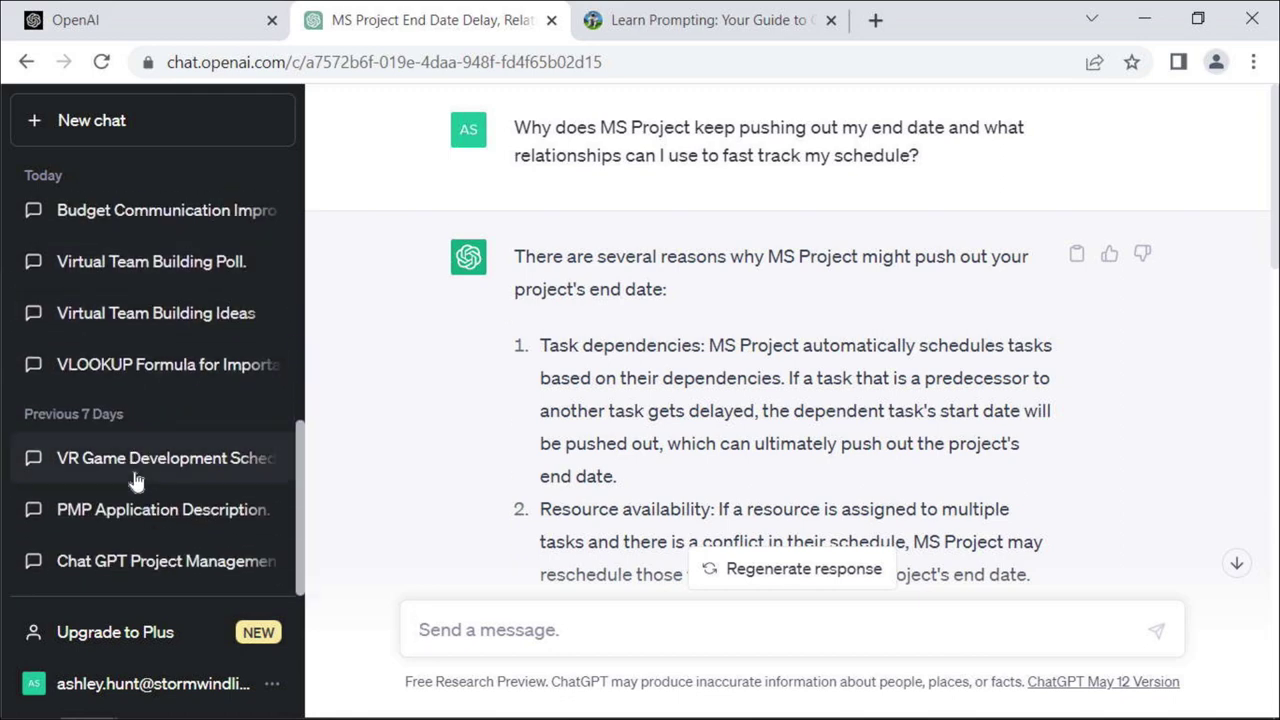
pyautogui.click(135, 470)
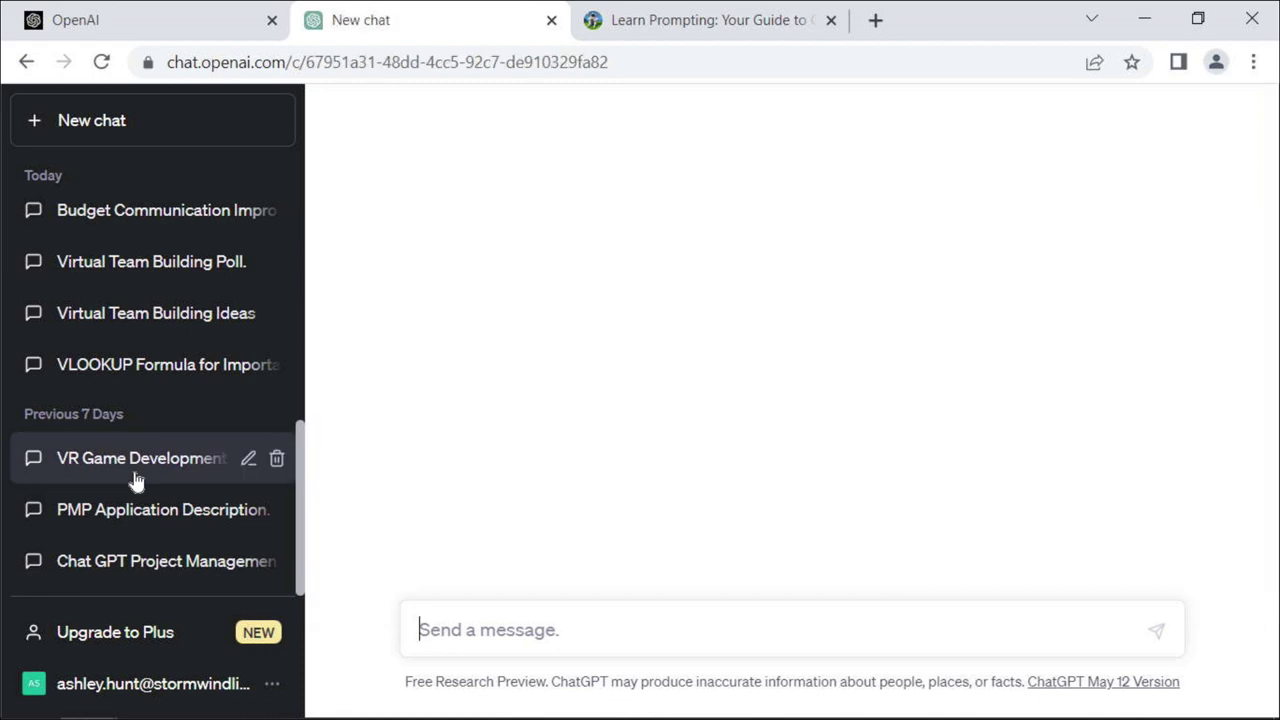
pyautogui.scroll(10, 482, 306)
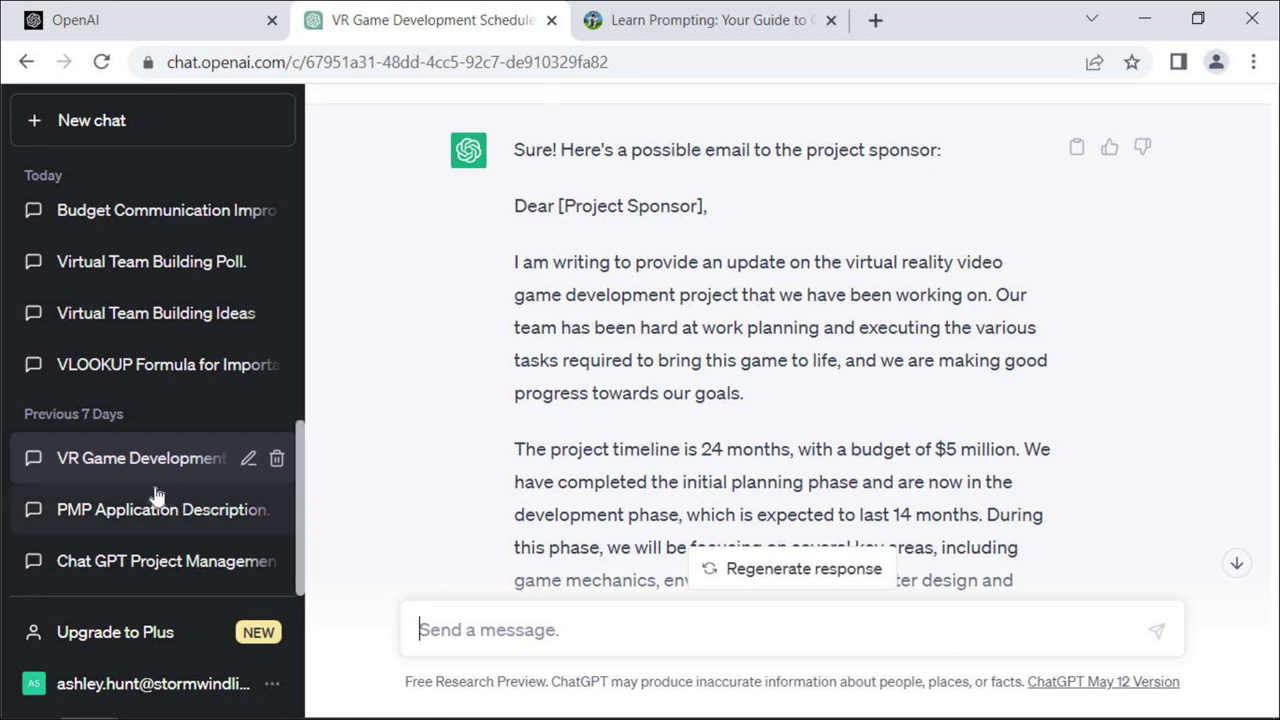
pyautogui.scroll(2, 145, 475)
pyautogui.scroll(1, 143, 478)
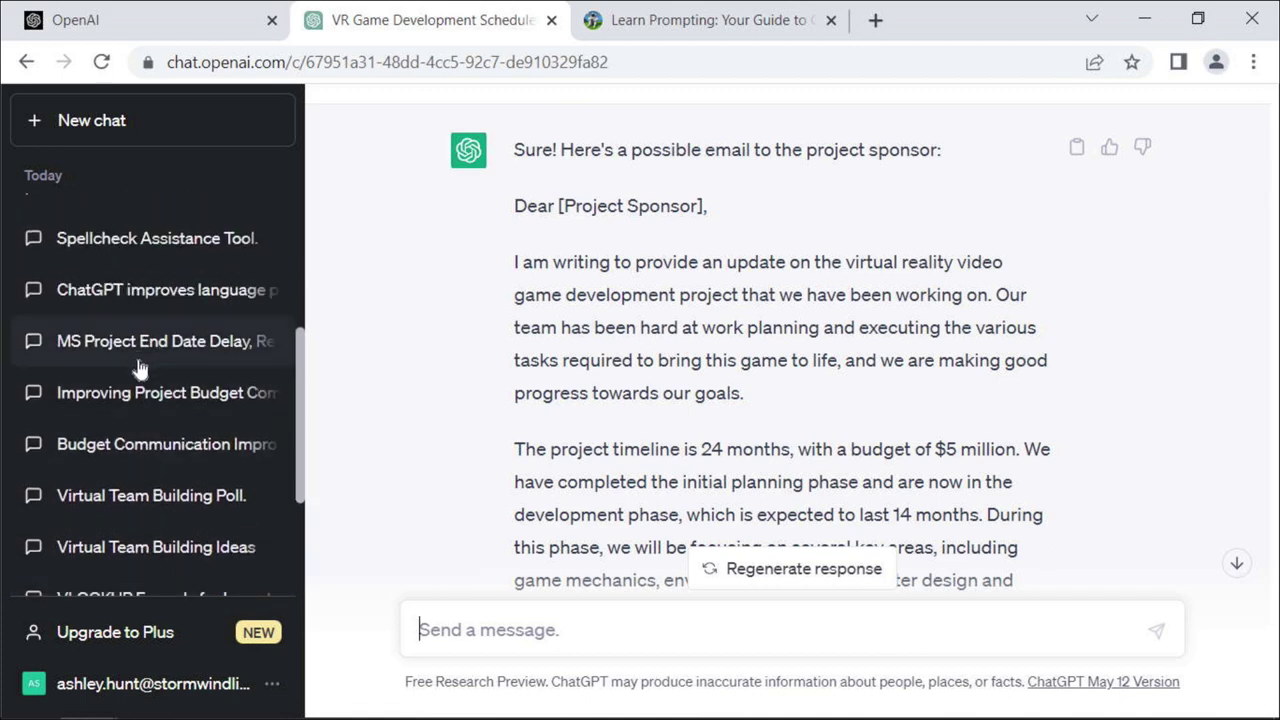
pyautogui.scroll(2, 130, 373)
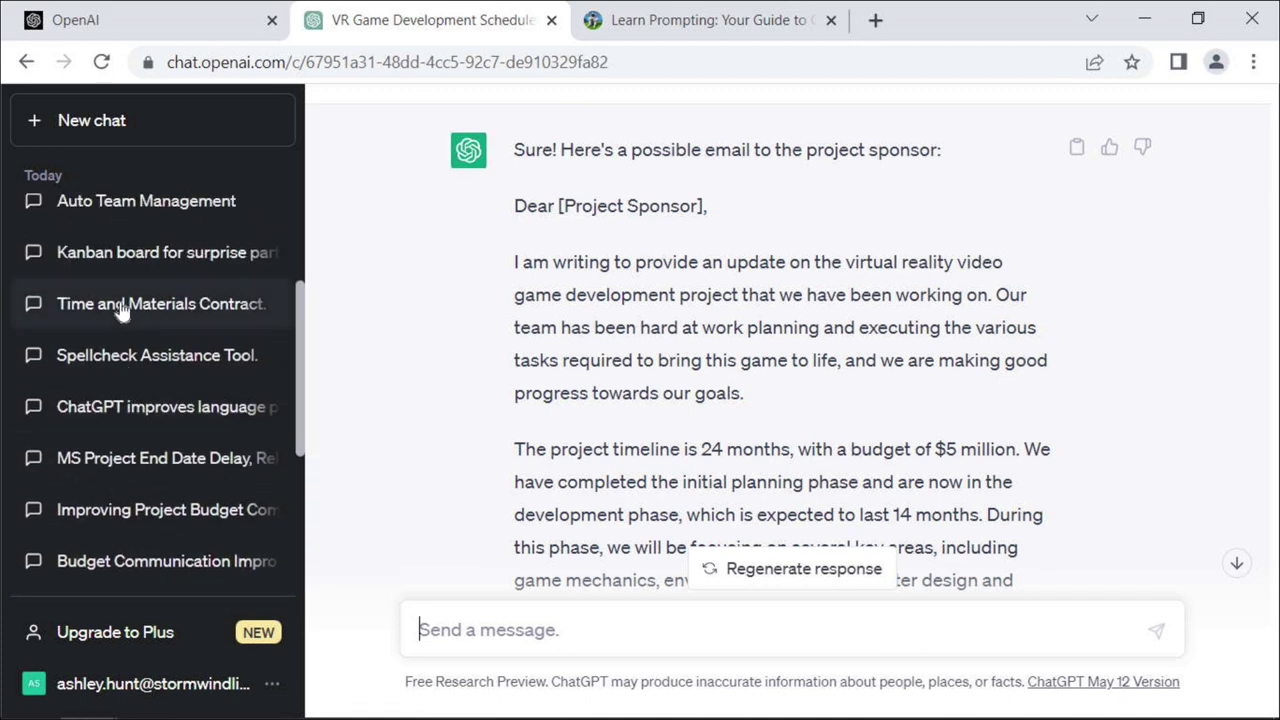
pyautogui.scroll(1, 120, 313)
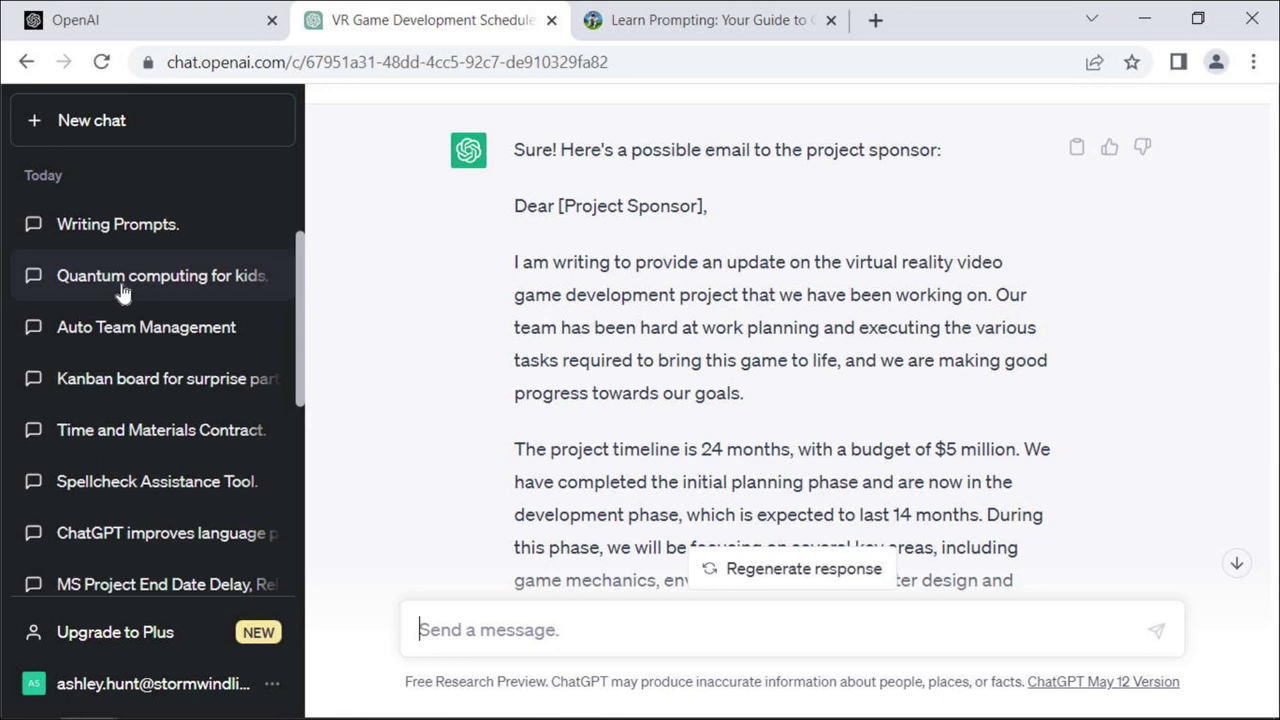
pyautogui.scroll(2, 122, 292)
pyautogui.scroll(2, 122, 292)
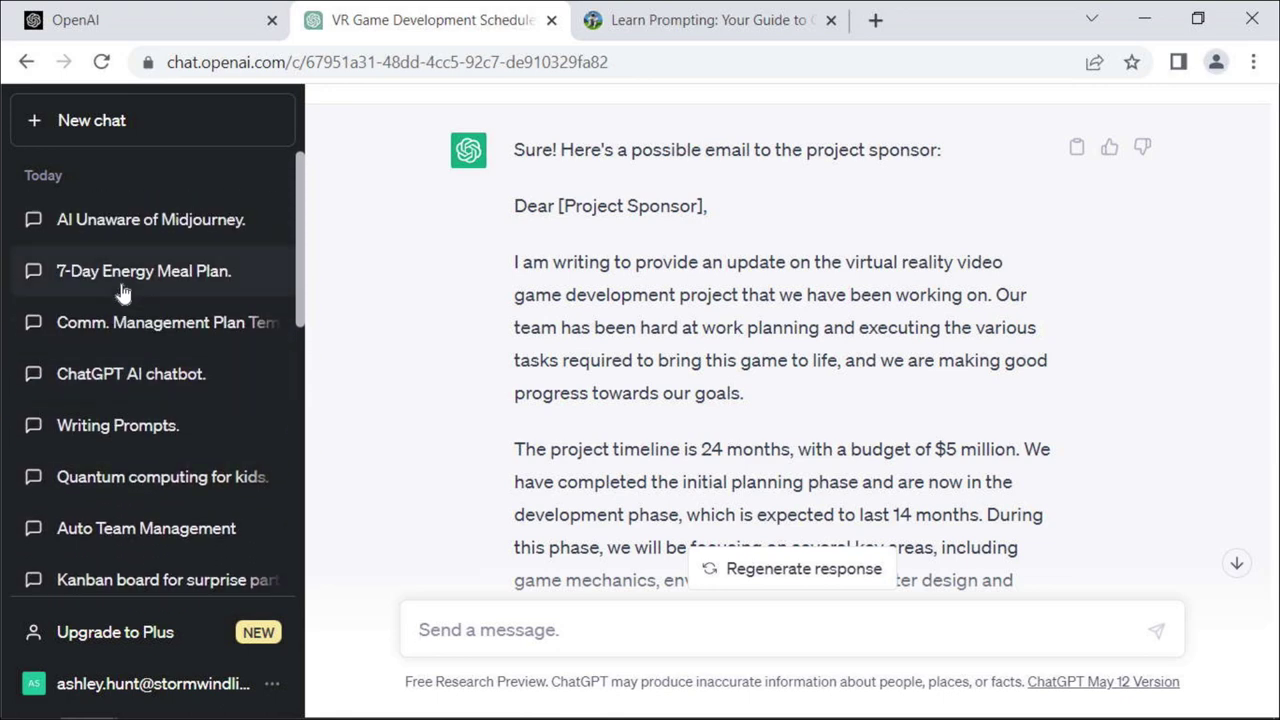